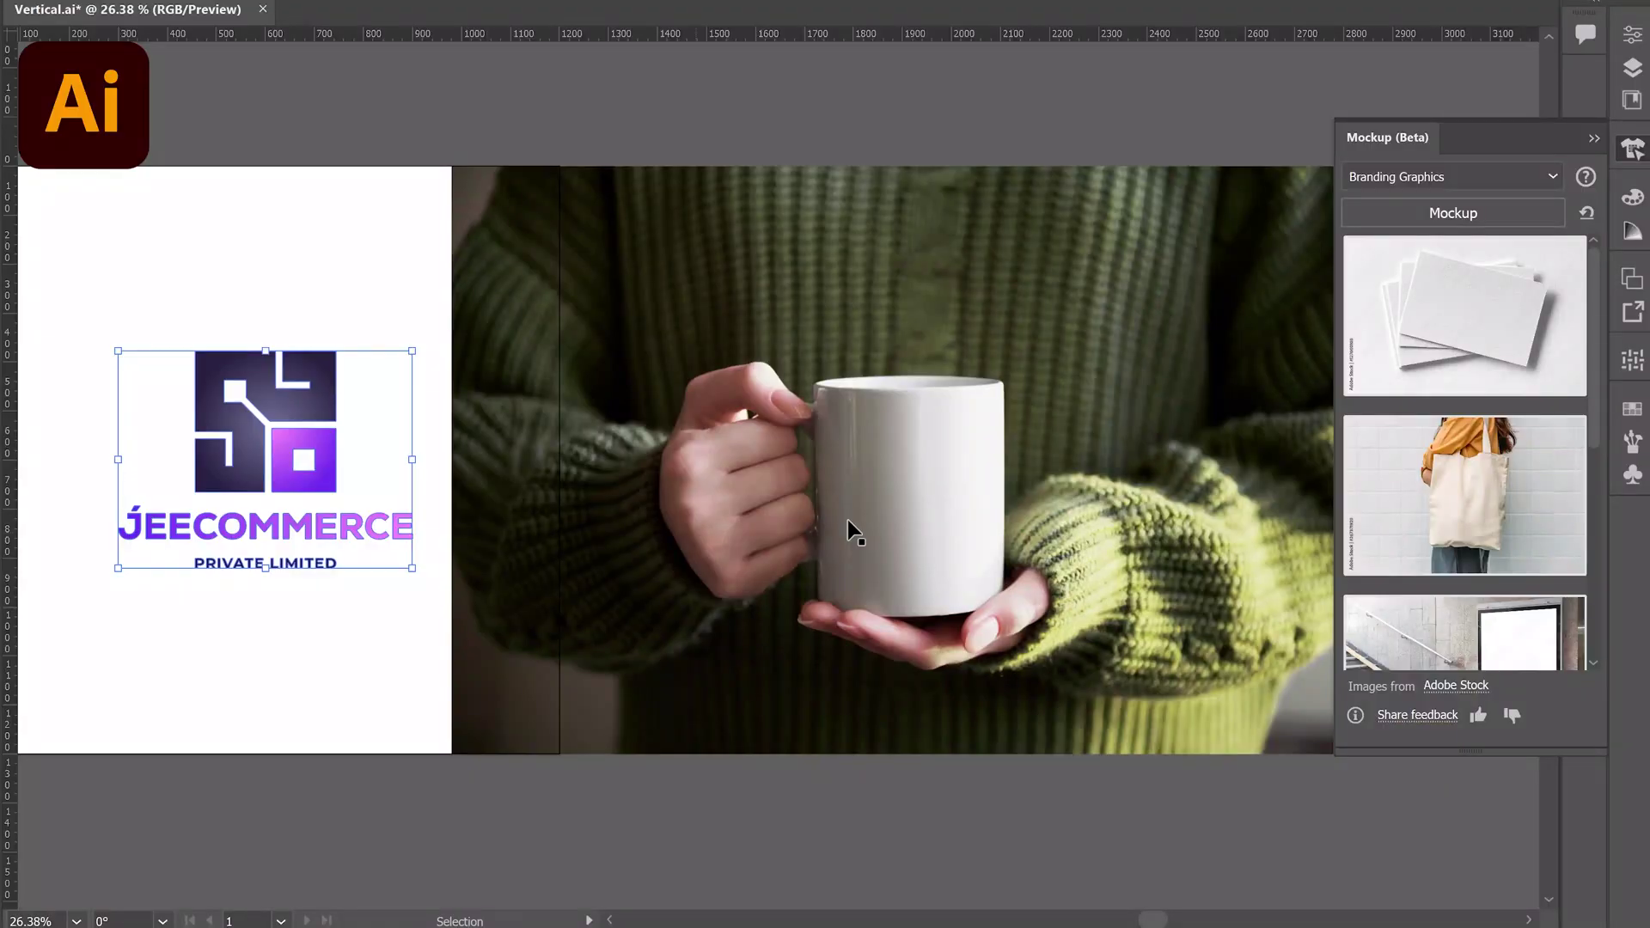
Apply the logo as a mockup onto the photo of hands holding a white mug
left_click(1009, 445)
left_click(1396, 221)
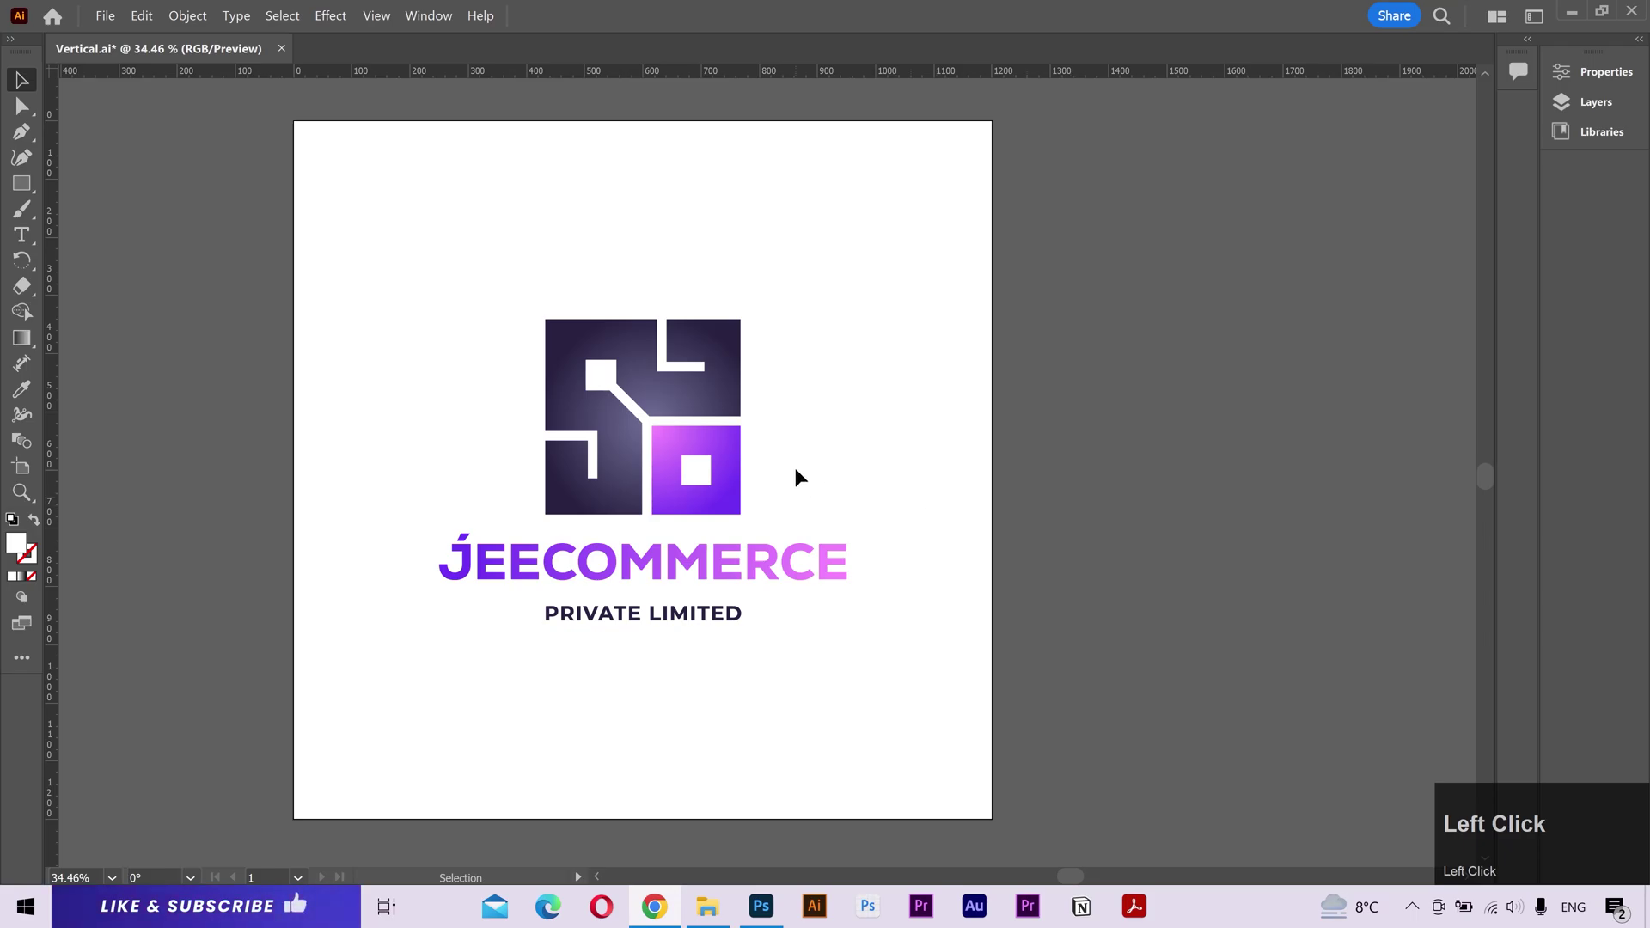
Select the complete logo artwork and install the Mockup (Beta) feature
left_click_drag(724, 613, 902, 677)
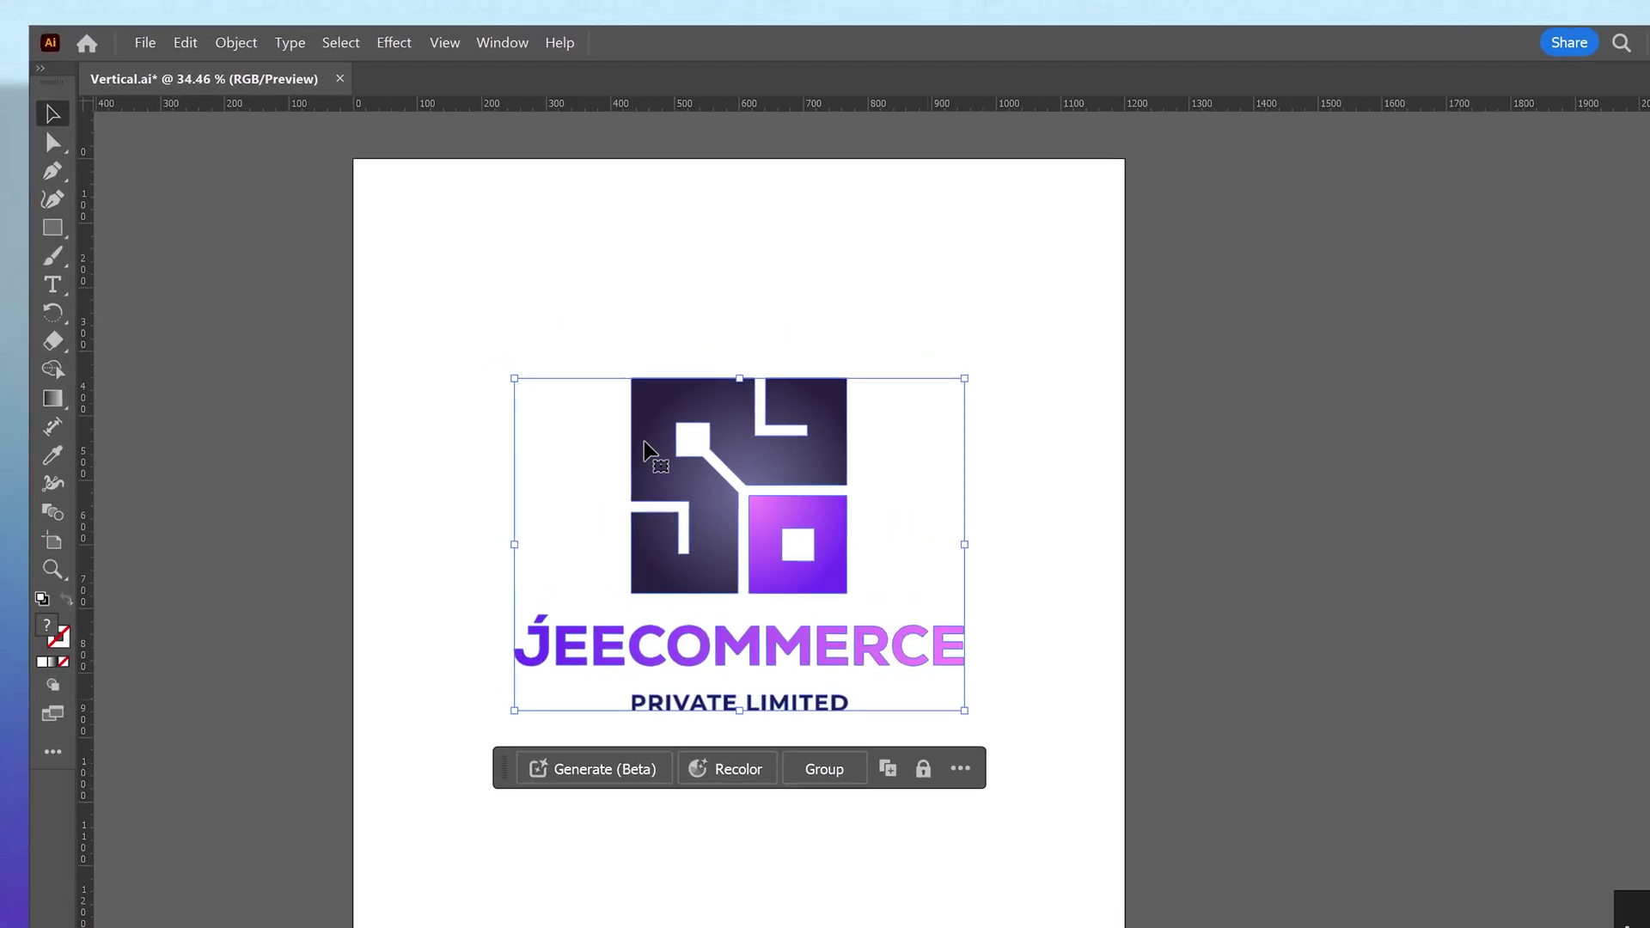
left_click(187, 15)
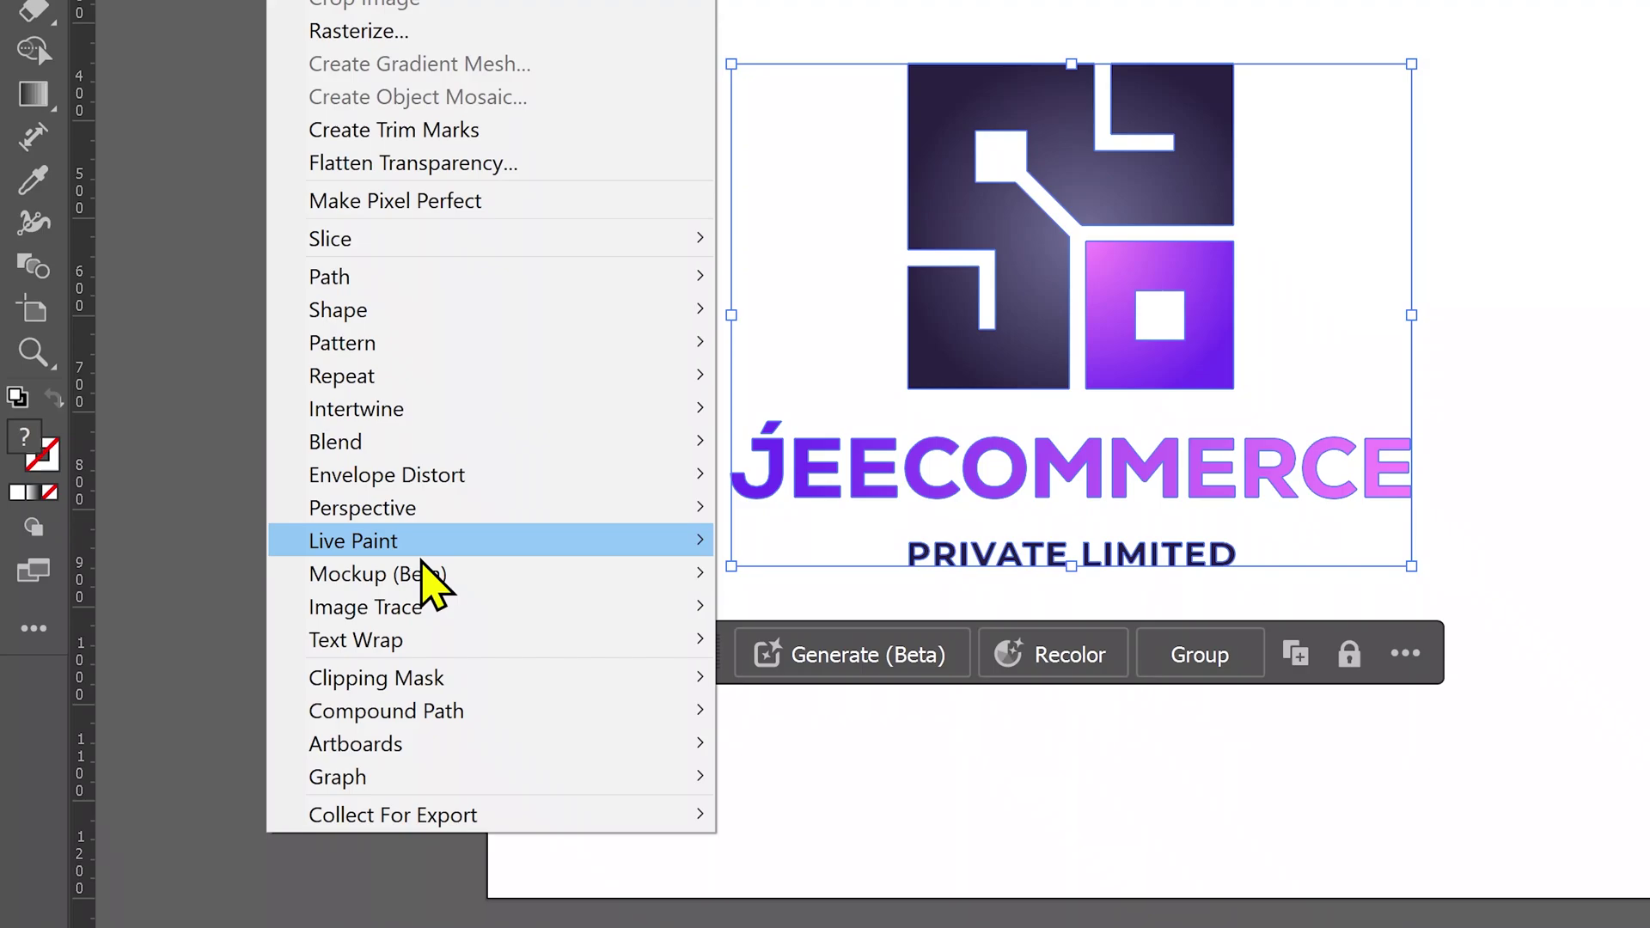
mouse_move(424, 572)
left_click(783, 576)
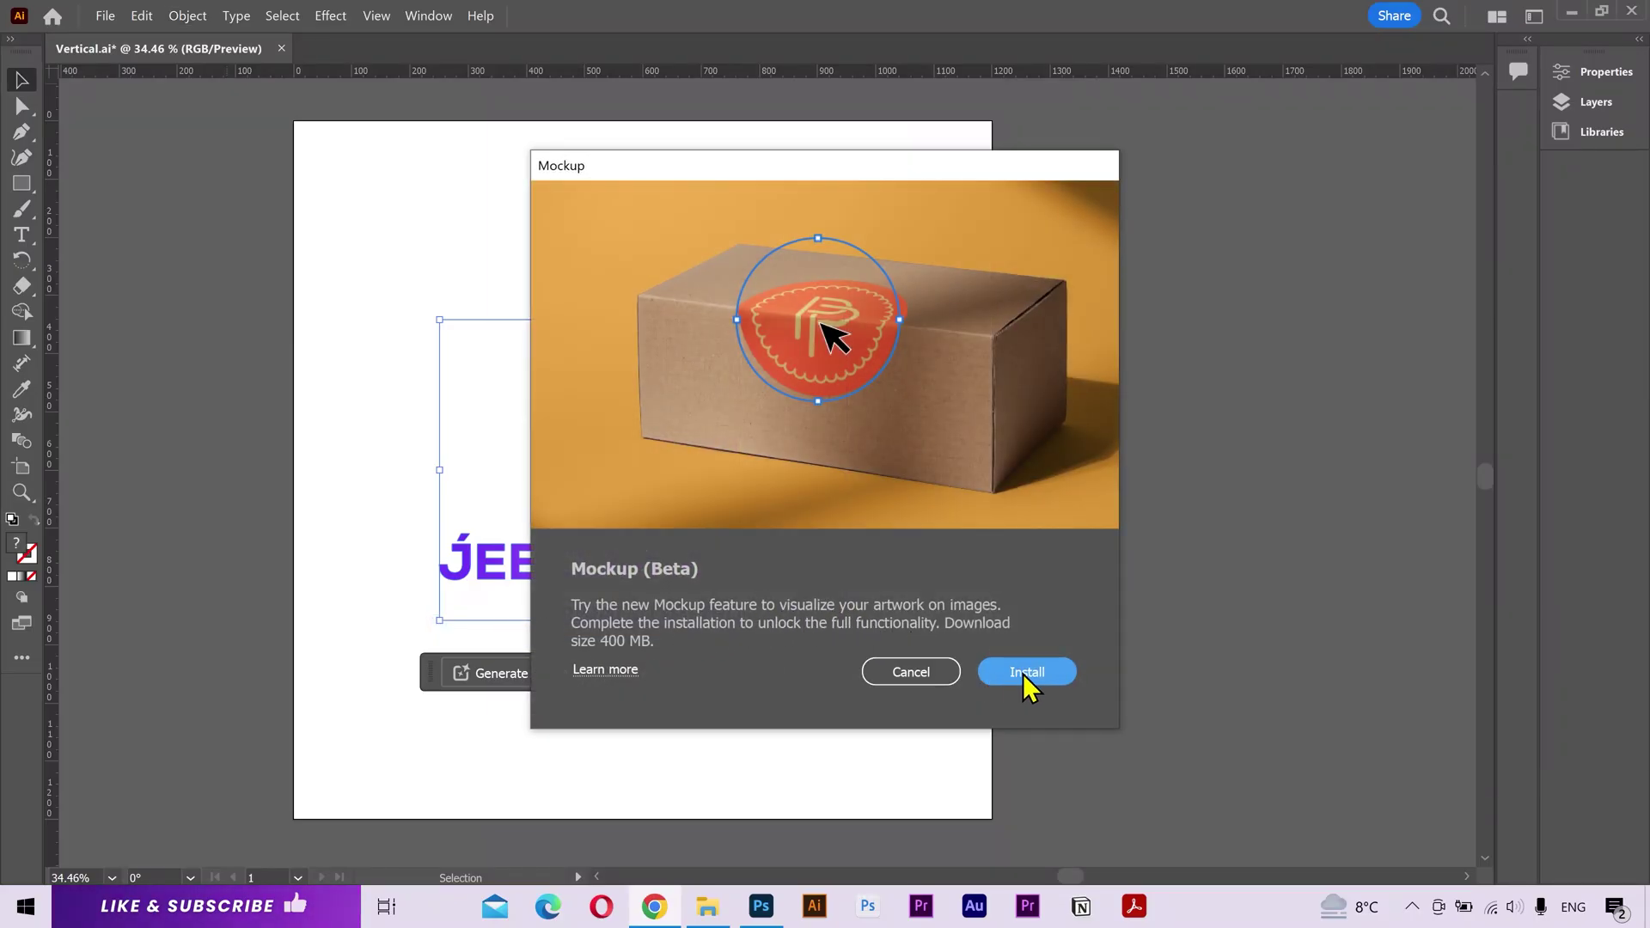
left_click(1026, 672)
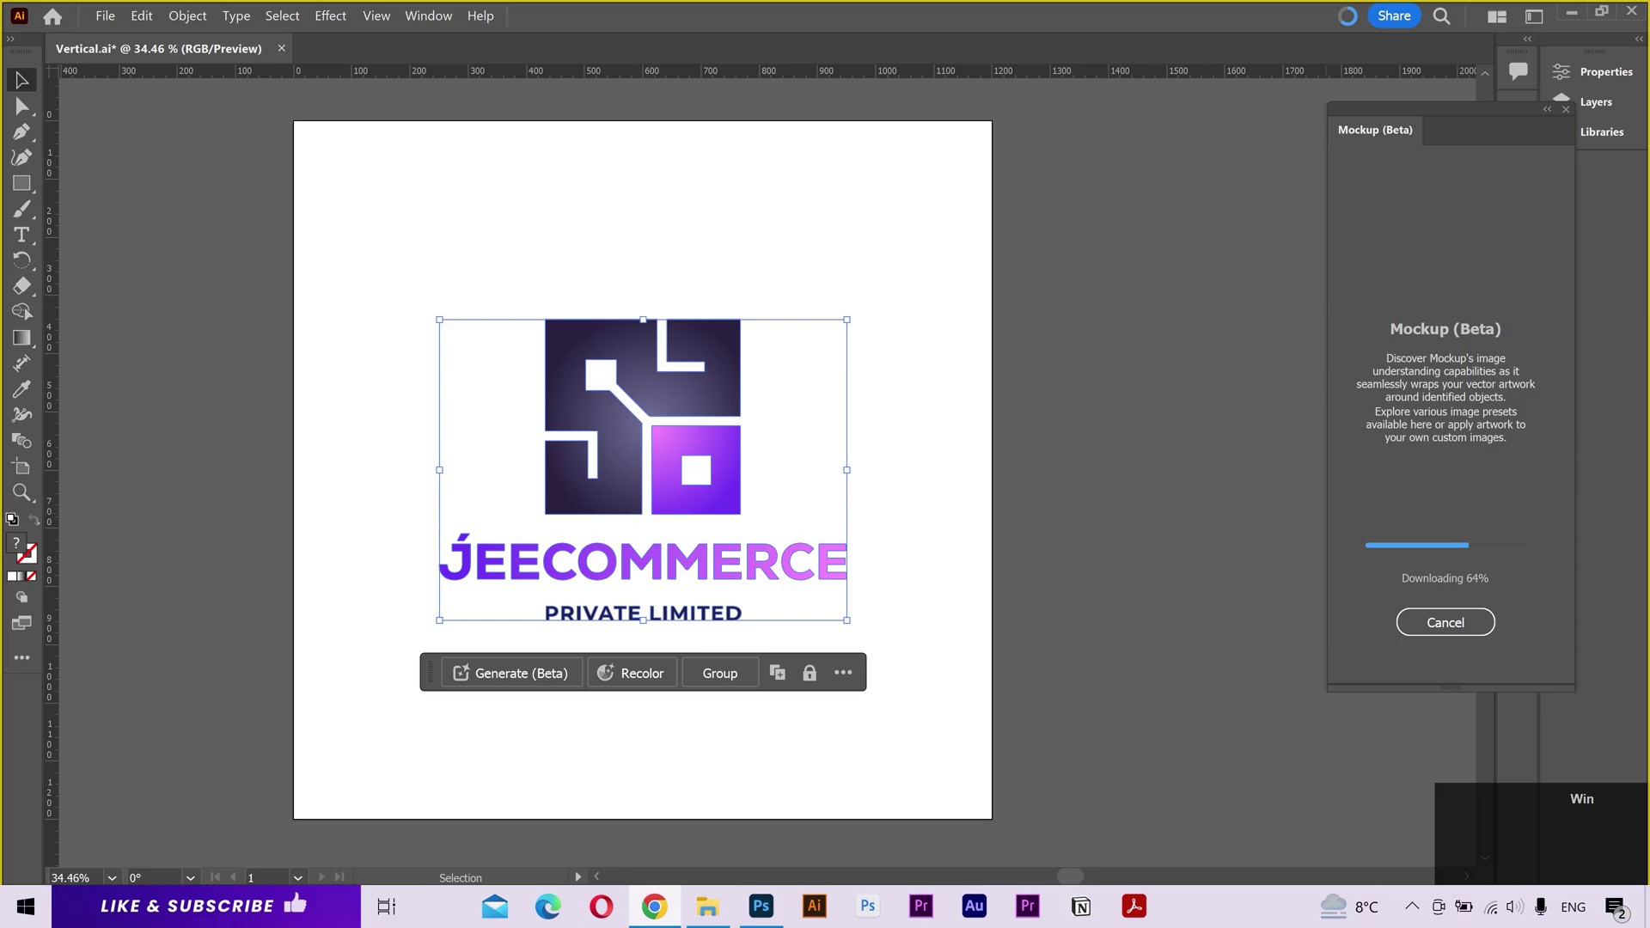
left_click(1234, 809)
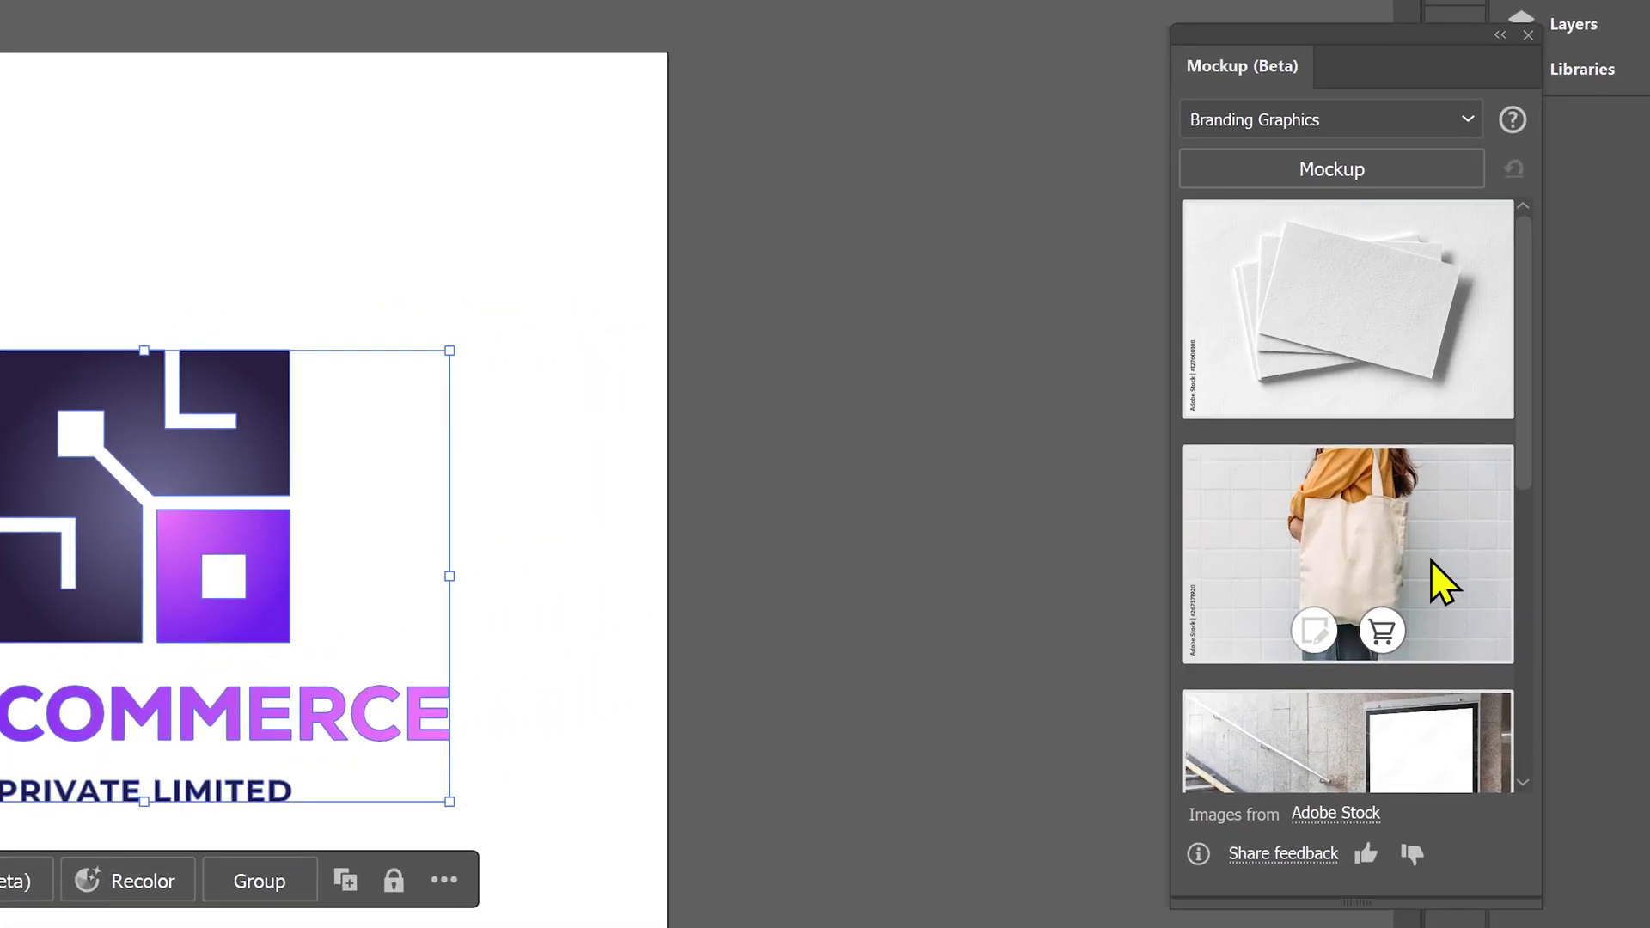
Browse the mockup images in the Apparel, Digital Devices and Packaging categories
left_click(1352, 127)
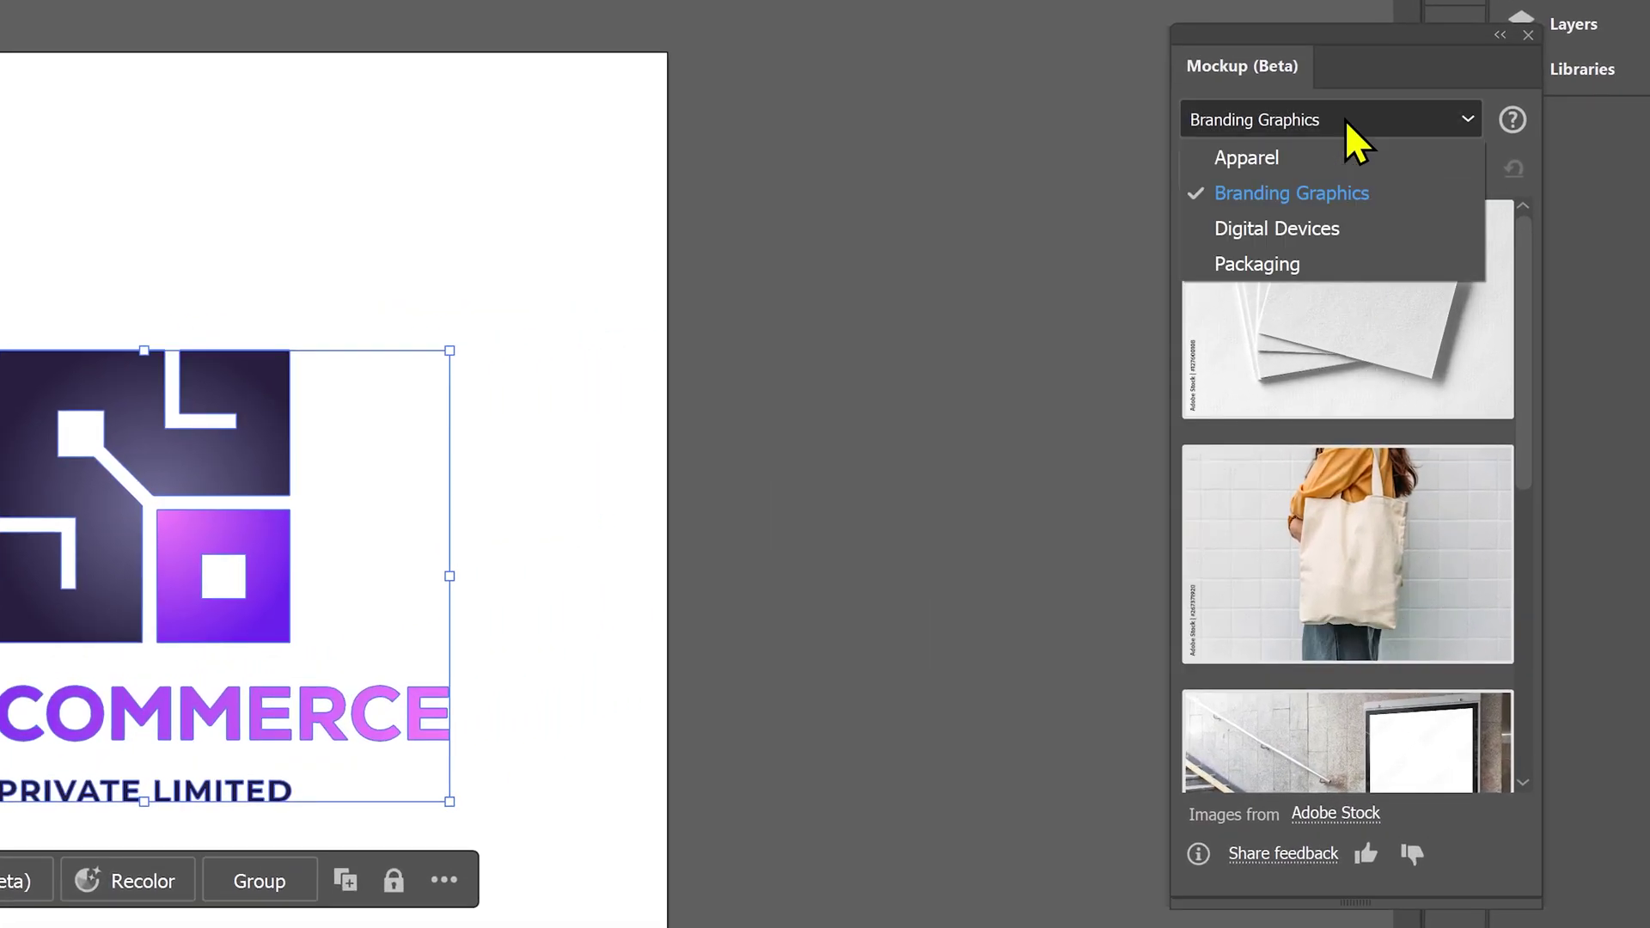
left_click(1246, 163)
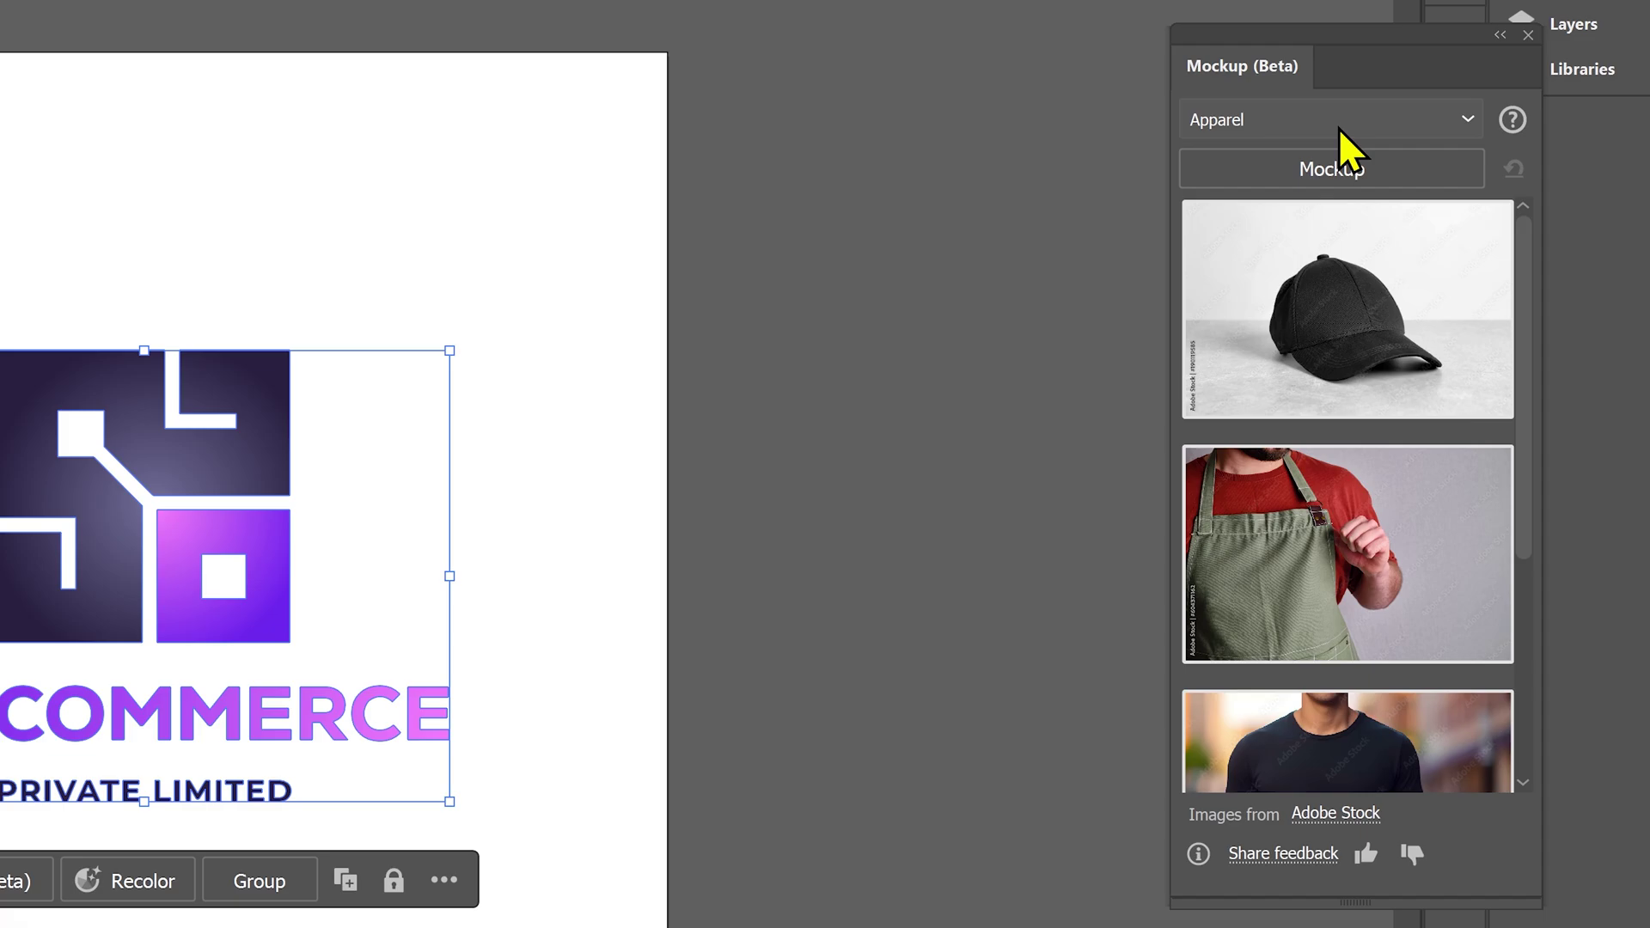
left_click(1339, 128)
left_click(1336, 225)
left_click(1338, 124)
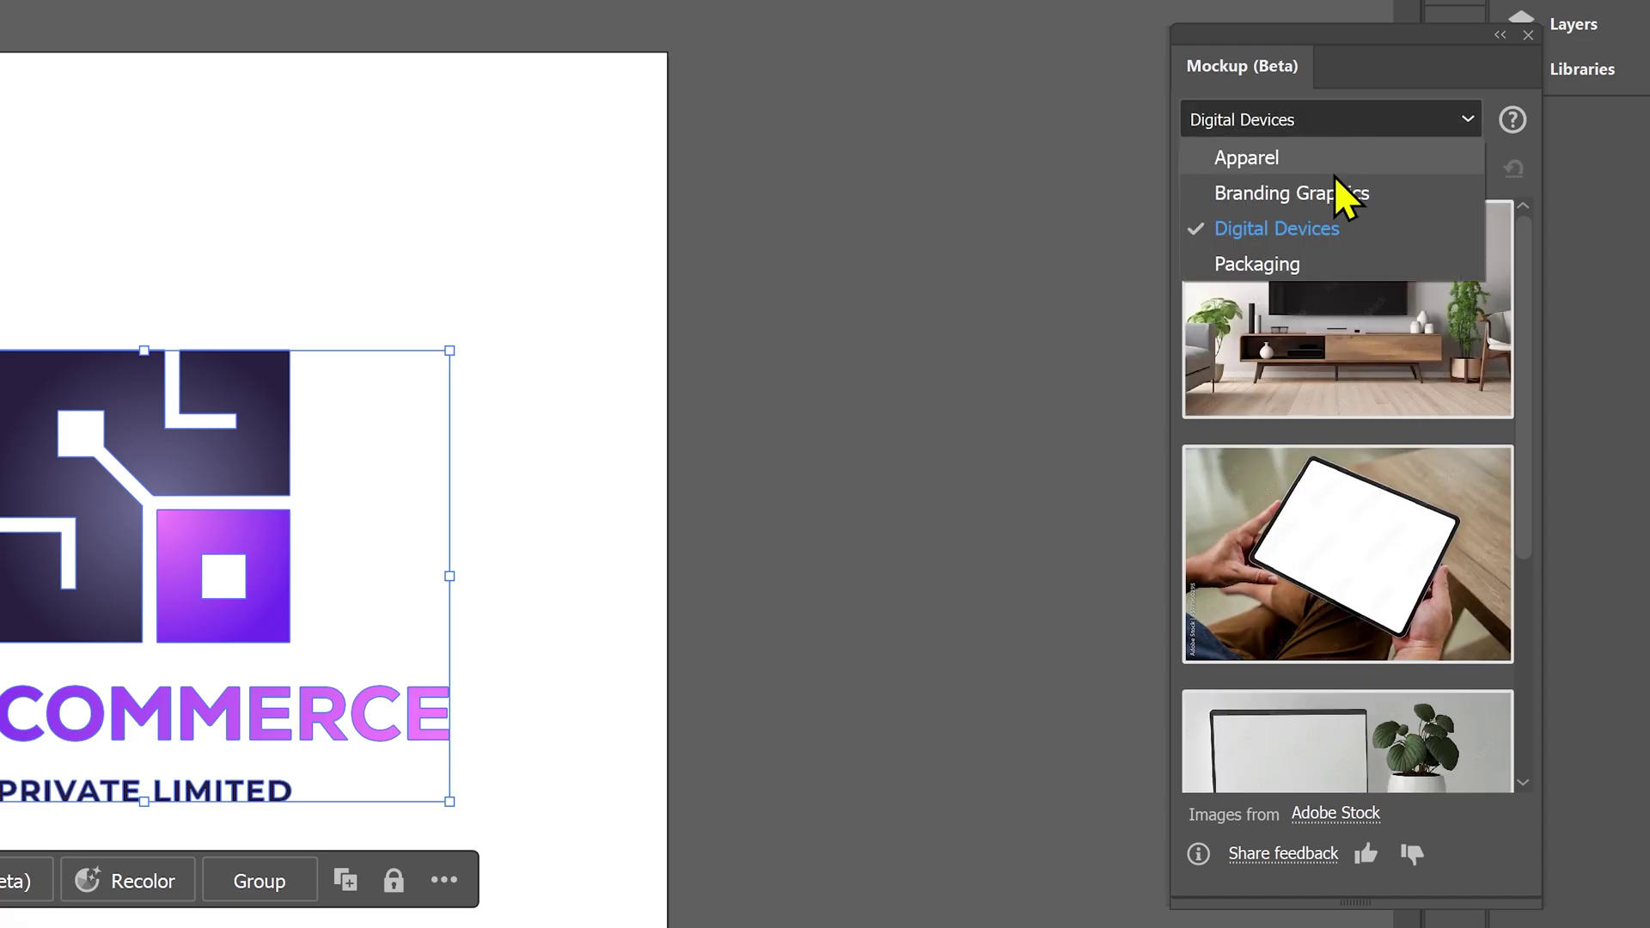
left_click(1323, 264)
Switch to the Branding Graphics category, apply the logo to its mockups and look through the previews
left_click(1465, 118)
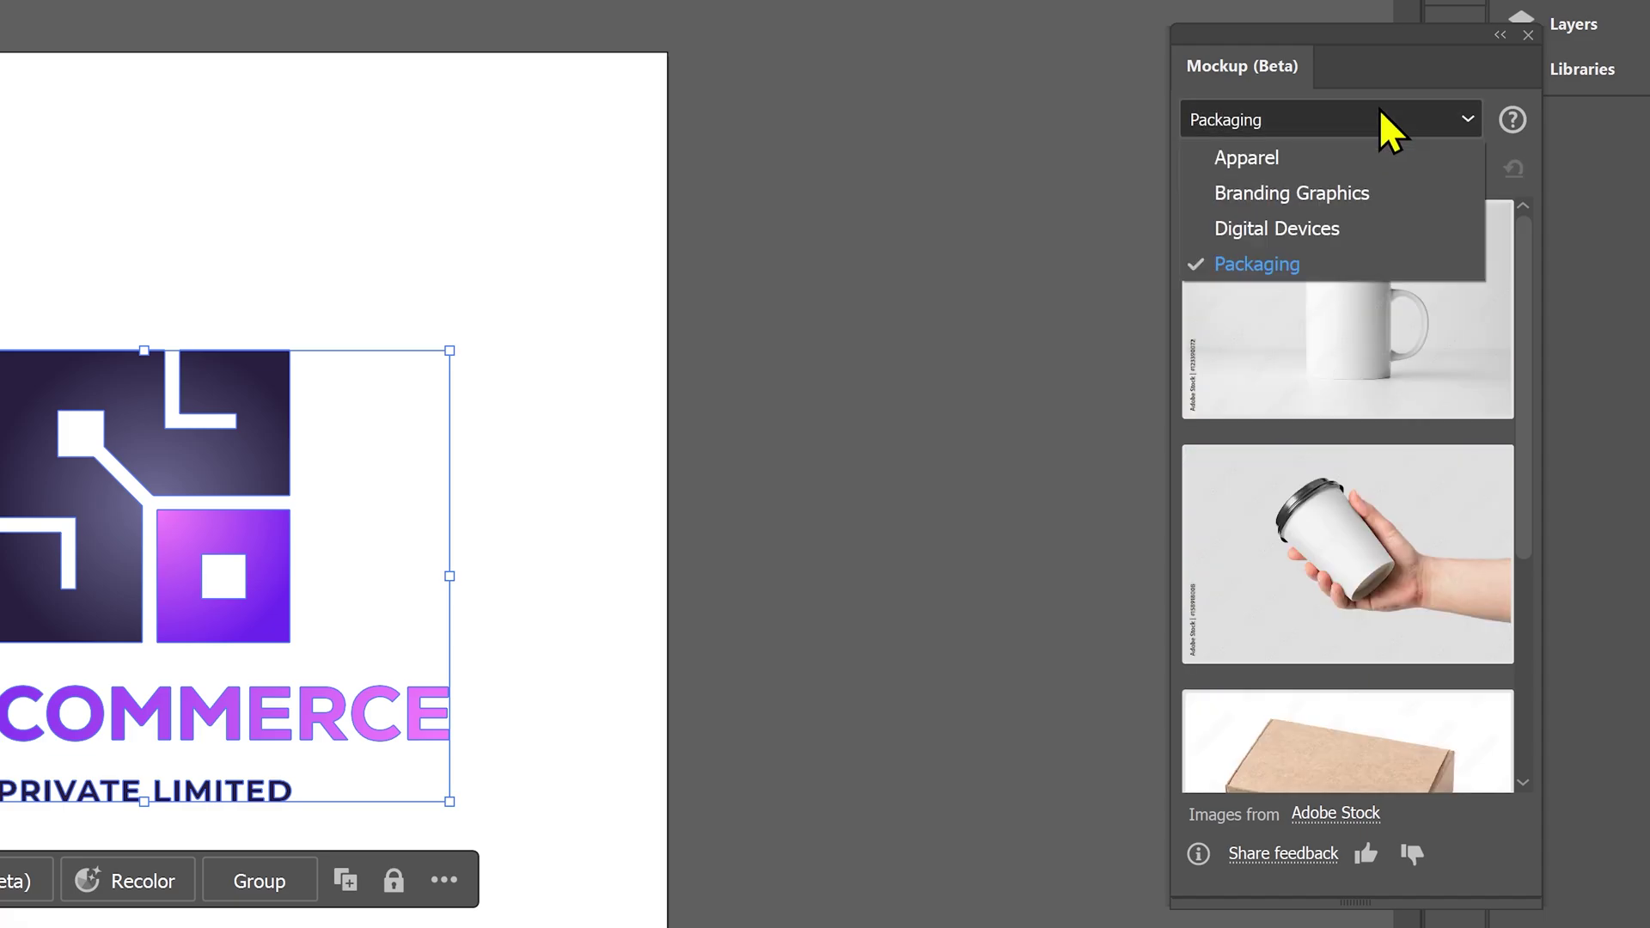
left_click(1366, 197)
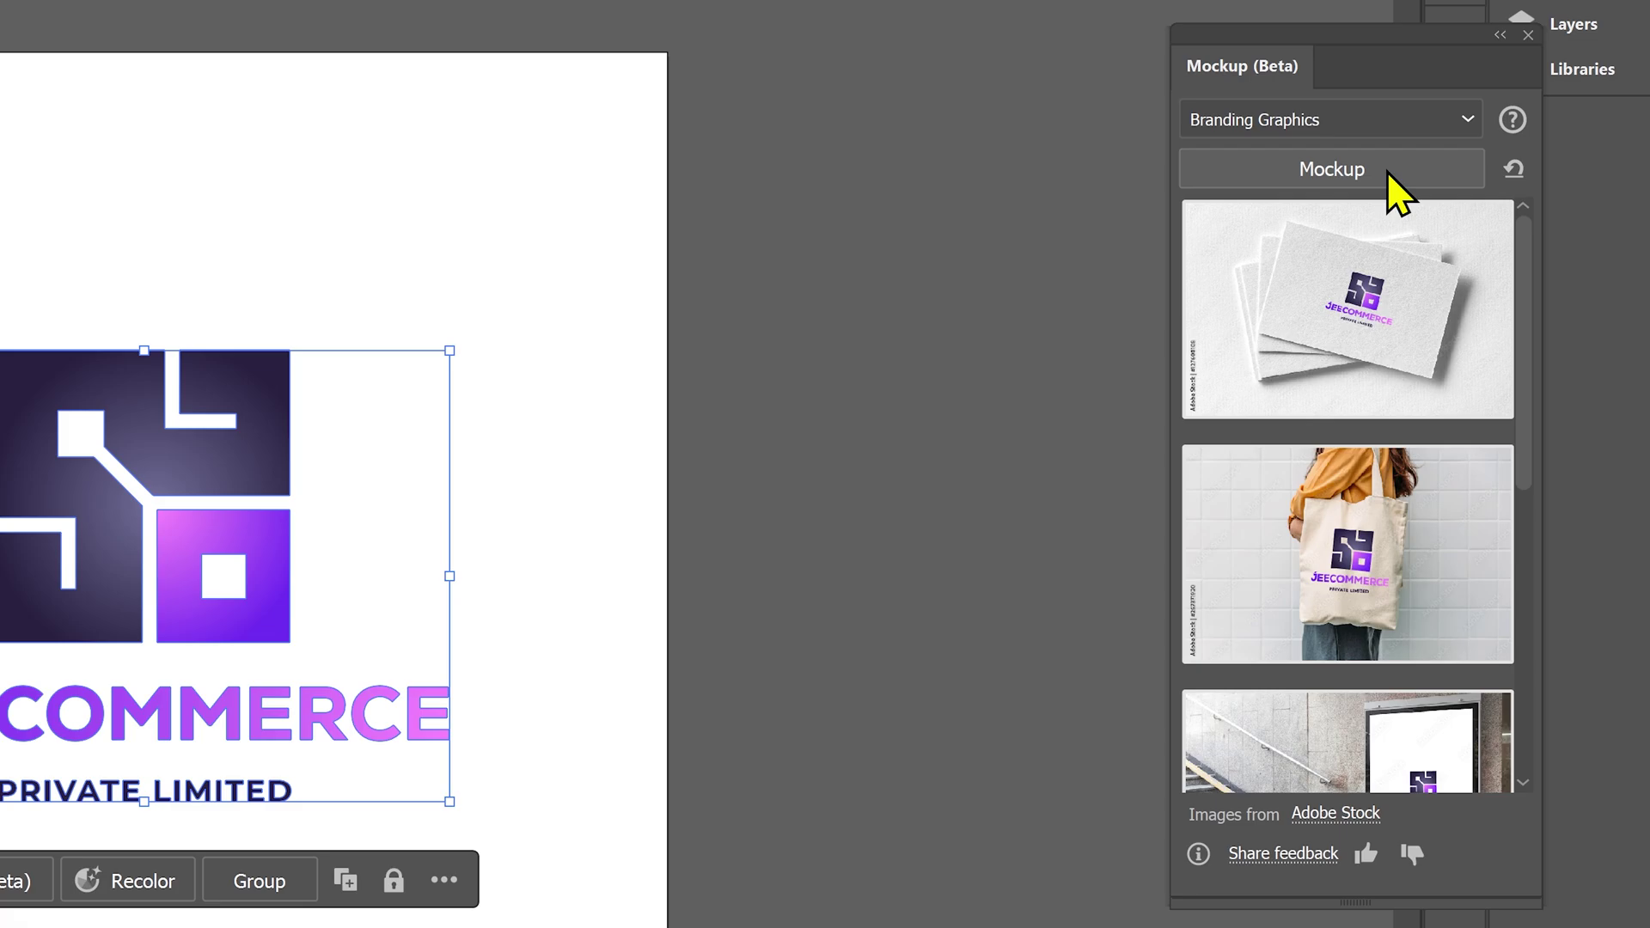
scroll(1392, 360, "down", 6)
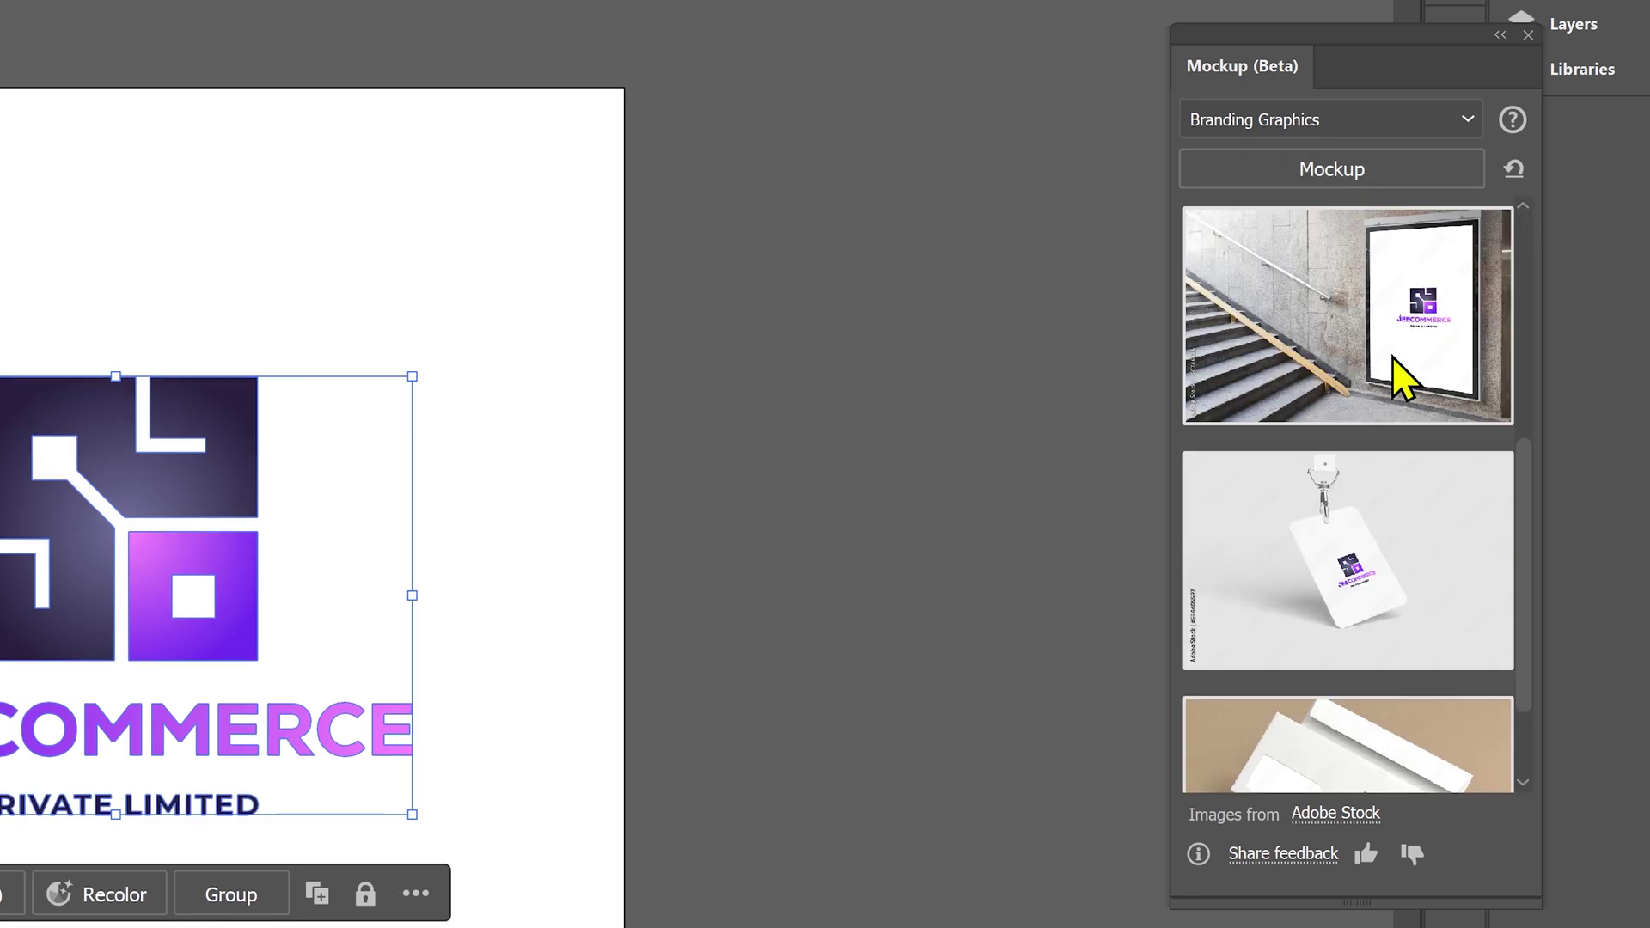
scroll(1392, 359, "up", 5)
Look through the Packaging mockups with the logo applied
left_click(1404, 129)
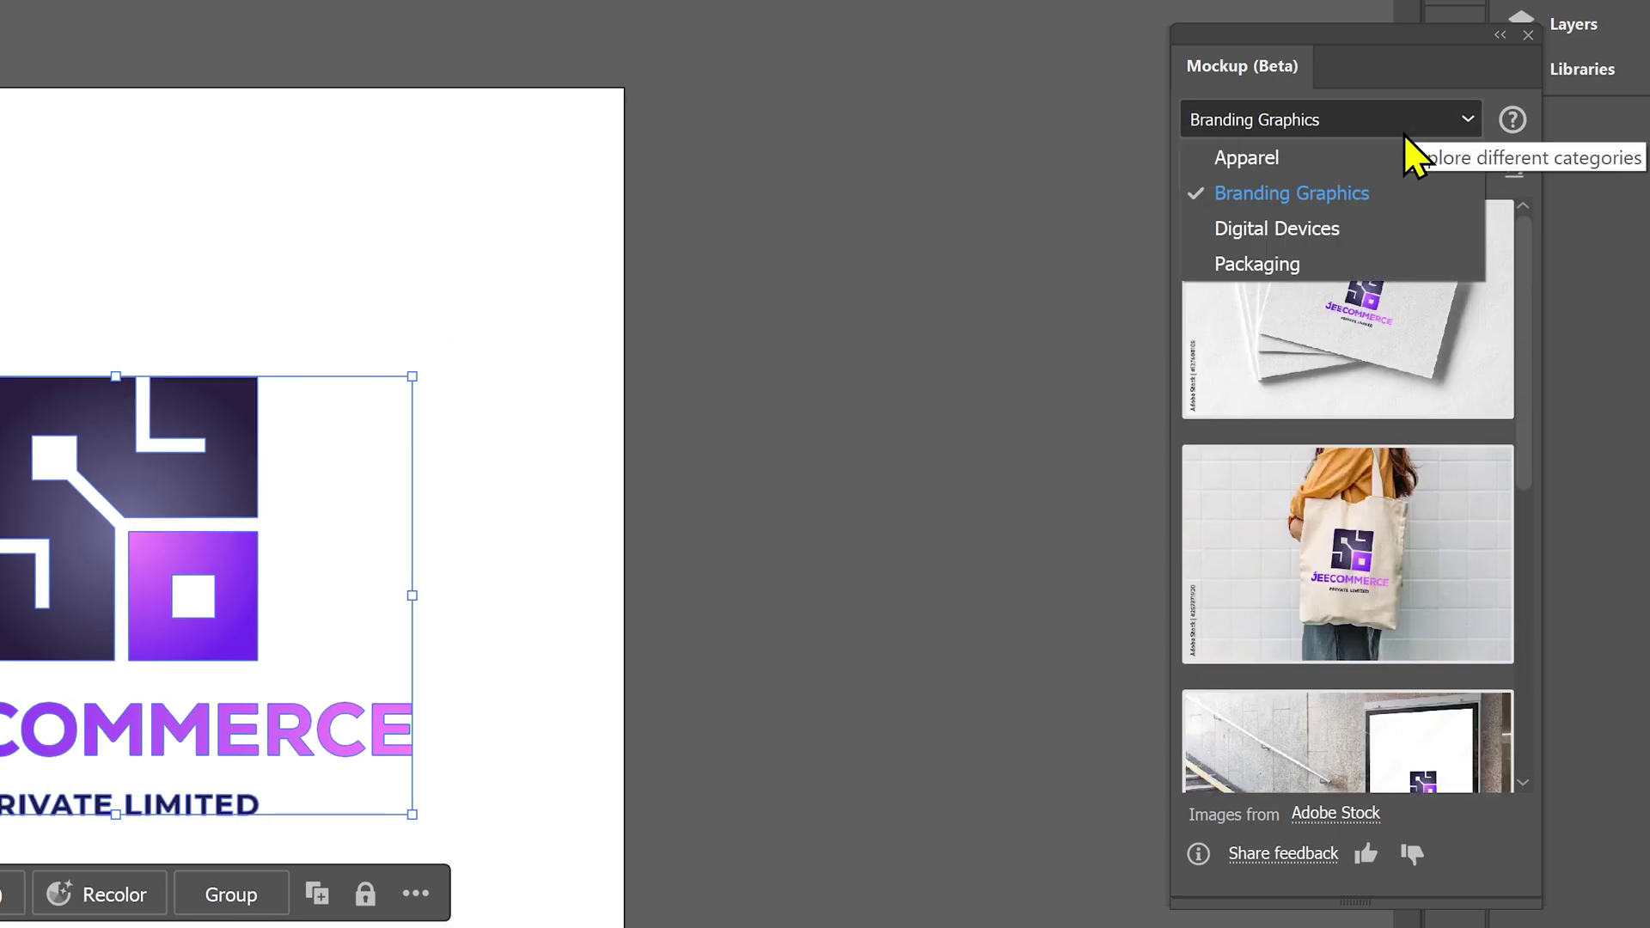
left_click(1354, 254)
scroll(1425, 387, "down", 3)
scroll(1427, 379, "up", 3)
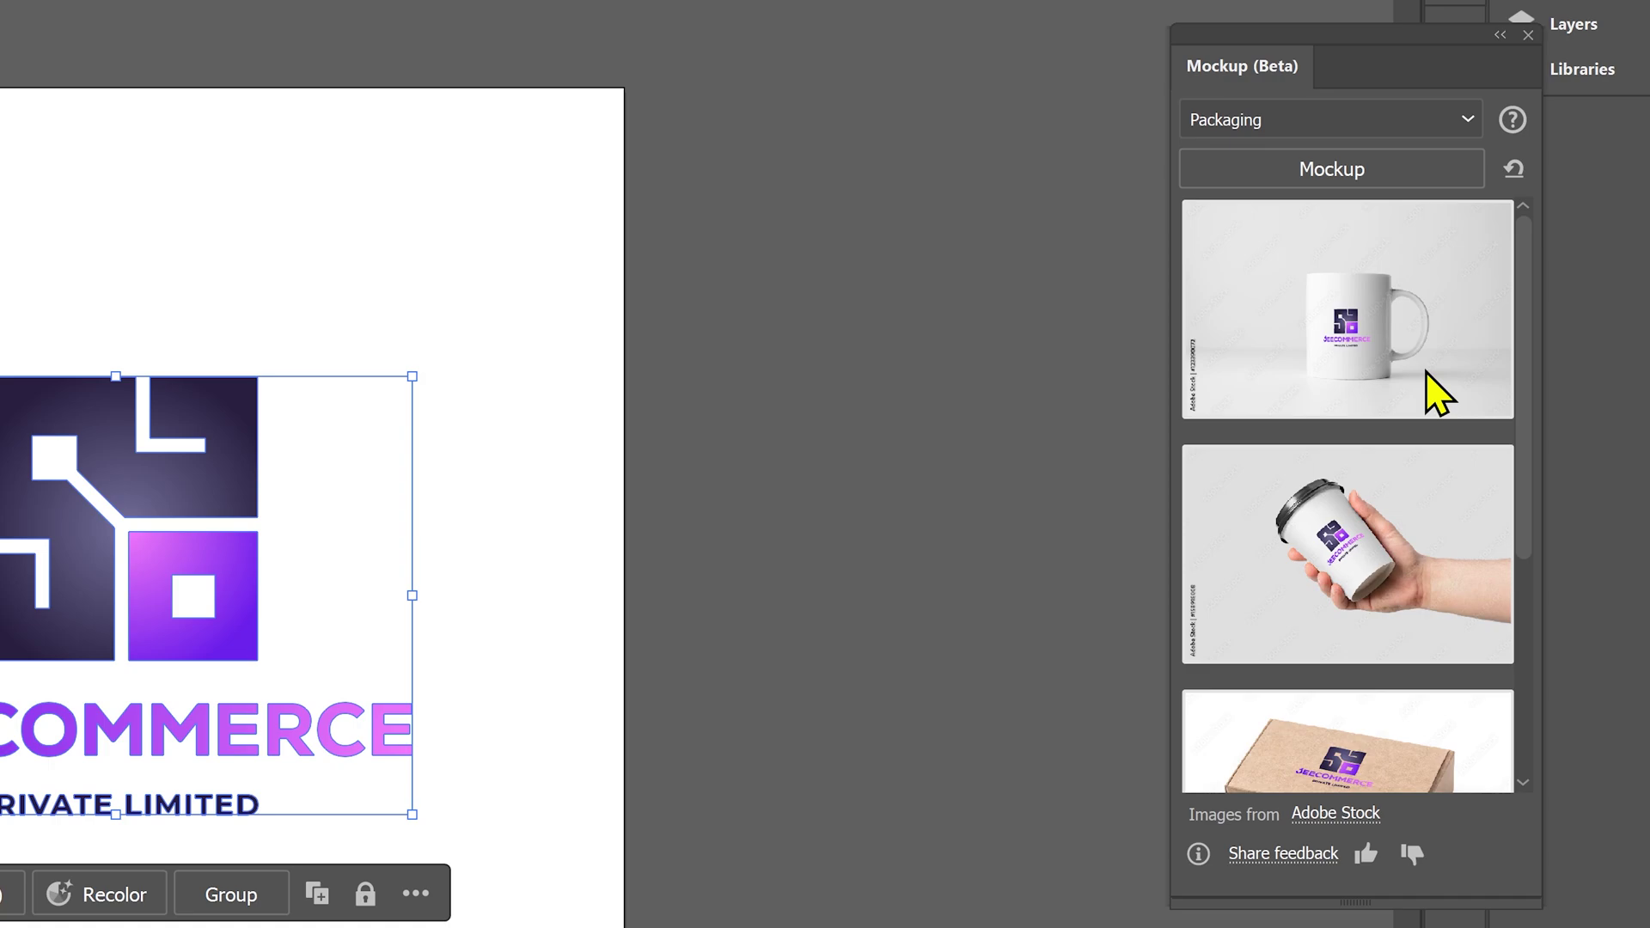
Return to the Branding Graphics category and place its tote bag mockup on the canvas for editing
left_click(1379, 136)
left_click(1378, 192)
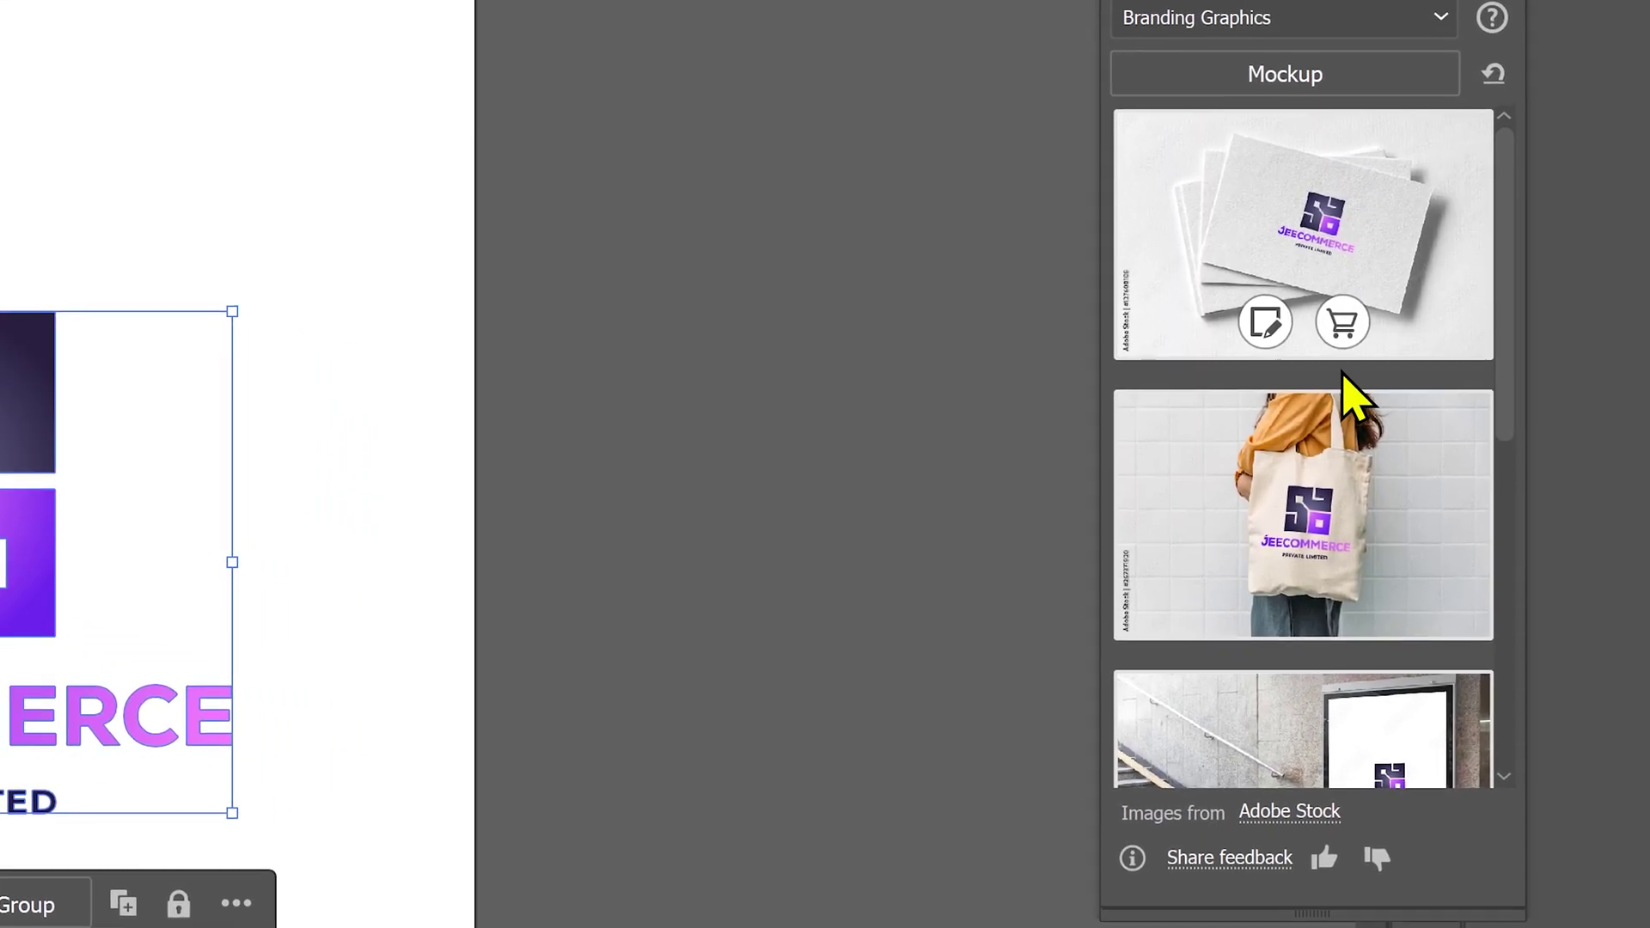
mouse_move(1366, 620)
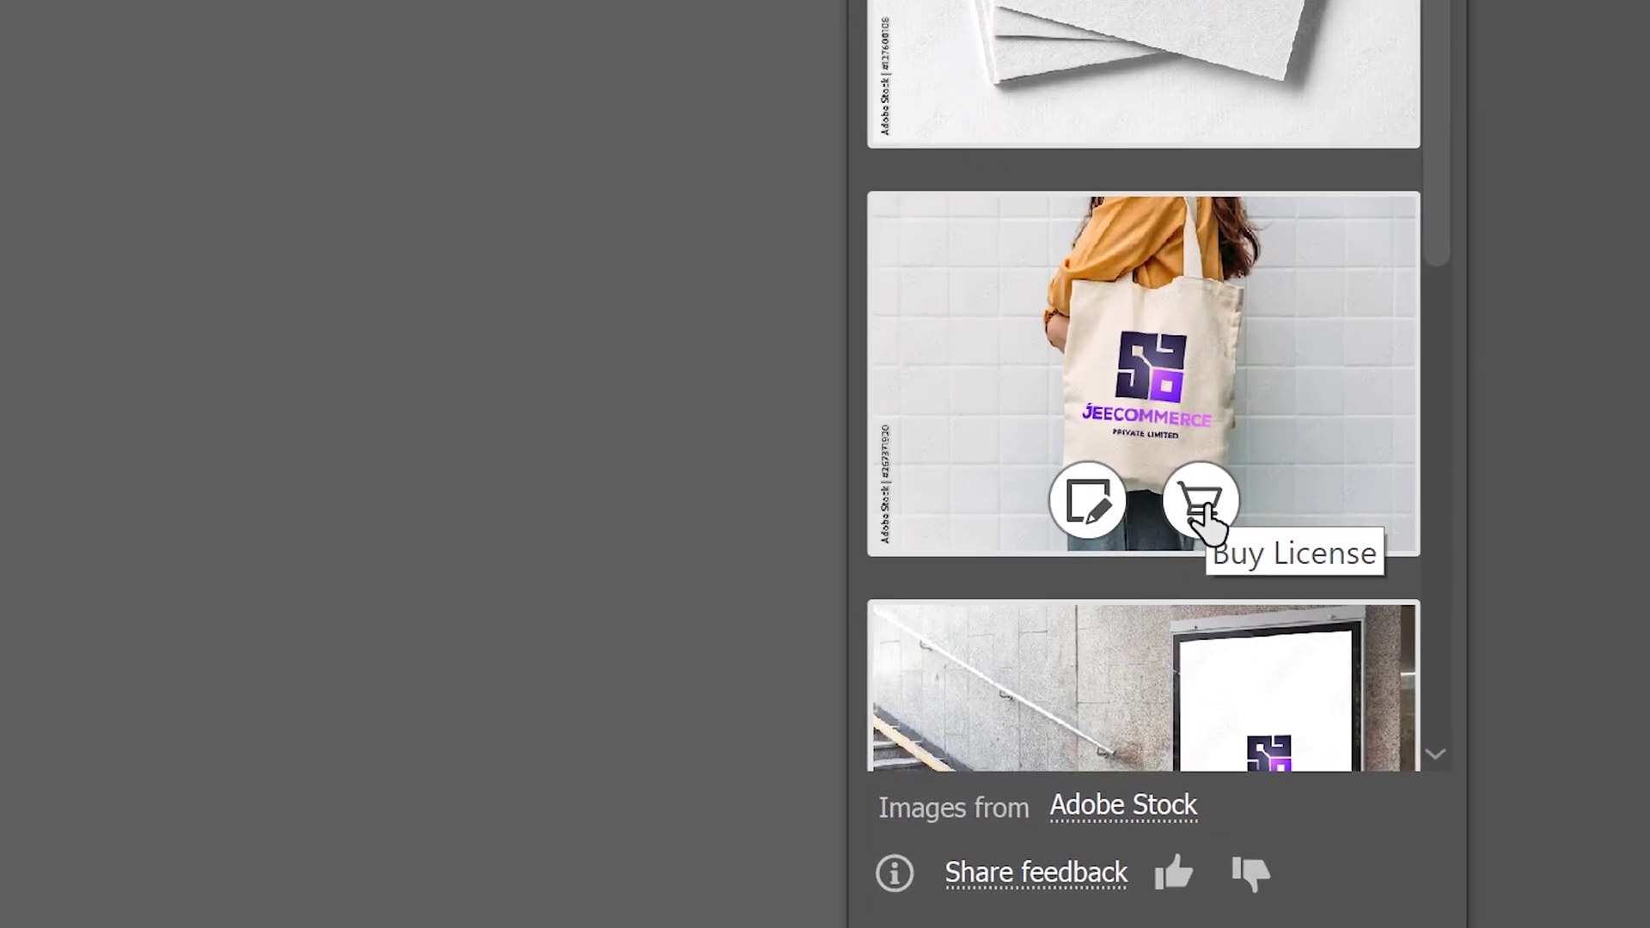
left_click(1088, 501)
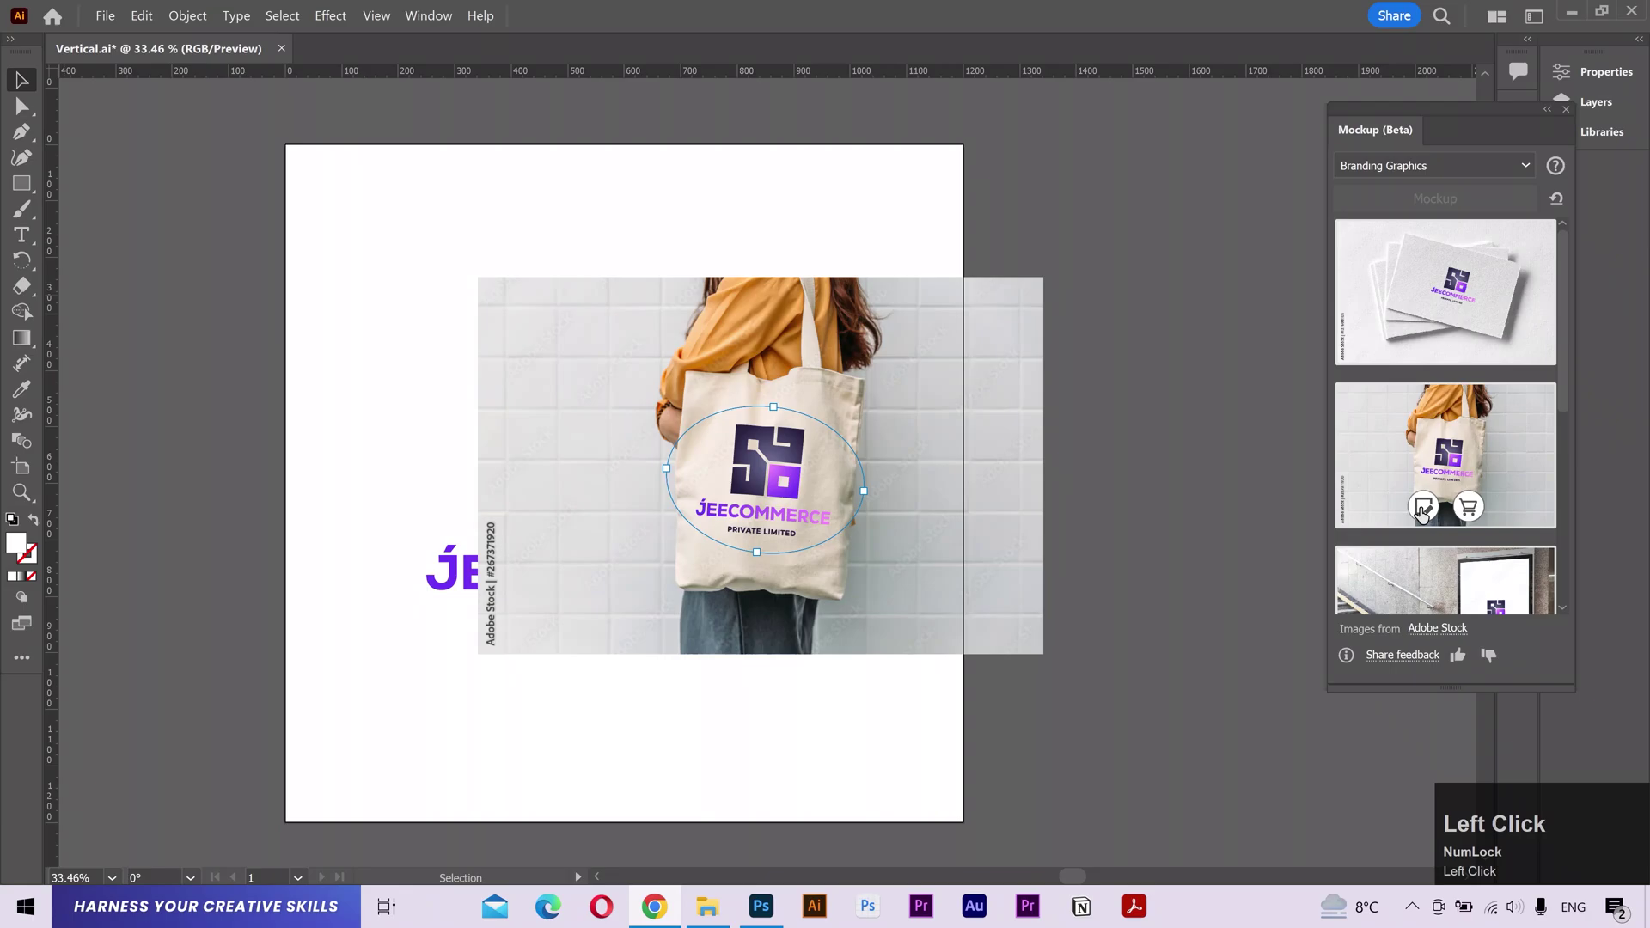
Move the tote bag mockup to the middle of the artboard and inspect the logo on the bag up close
left_click_drag(883, 370, 761, 408)
key("z")
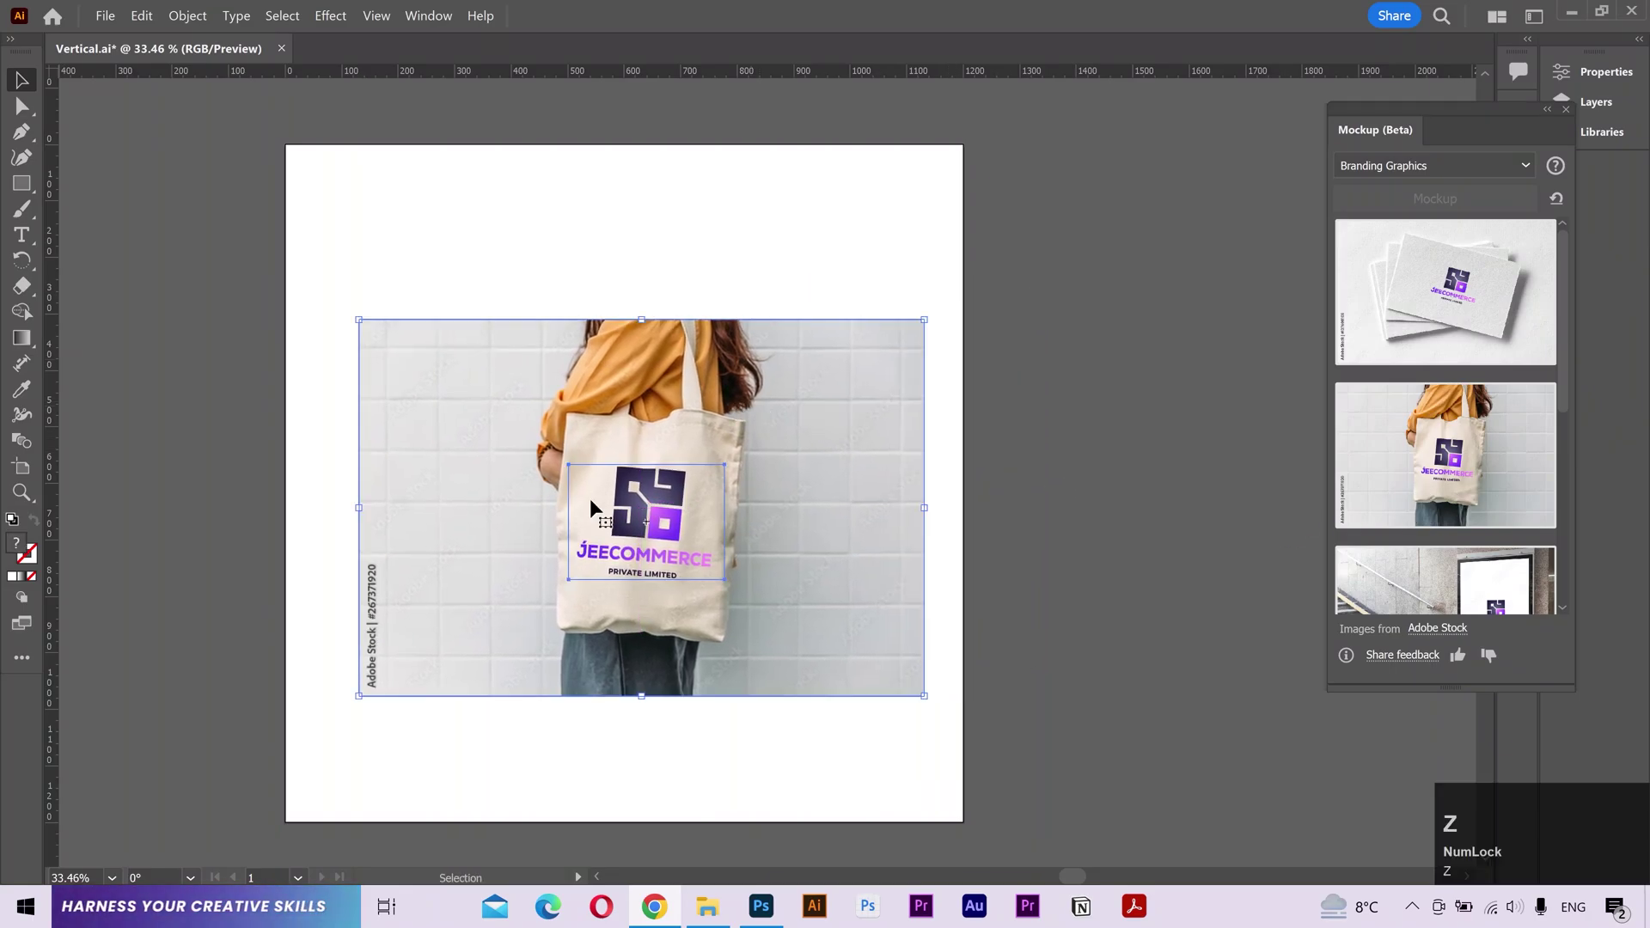
left_click_drag(590, 508, 540, 499)
key("space")
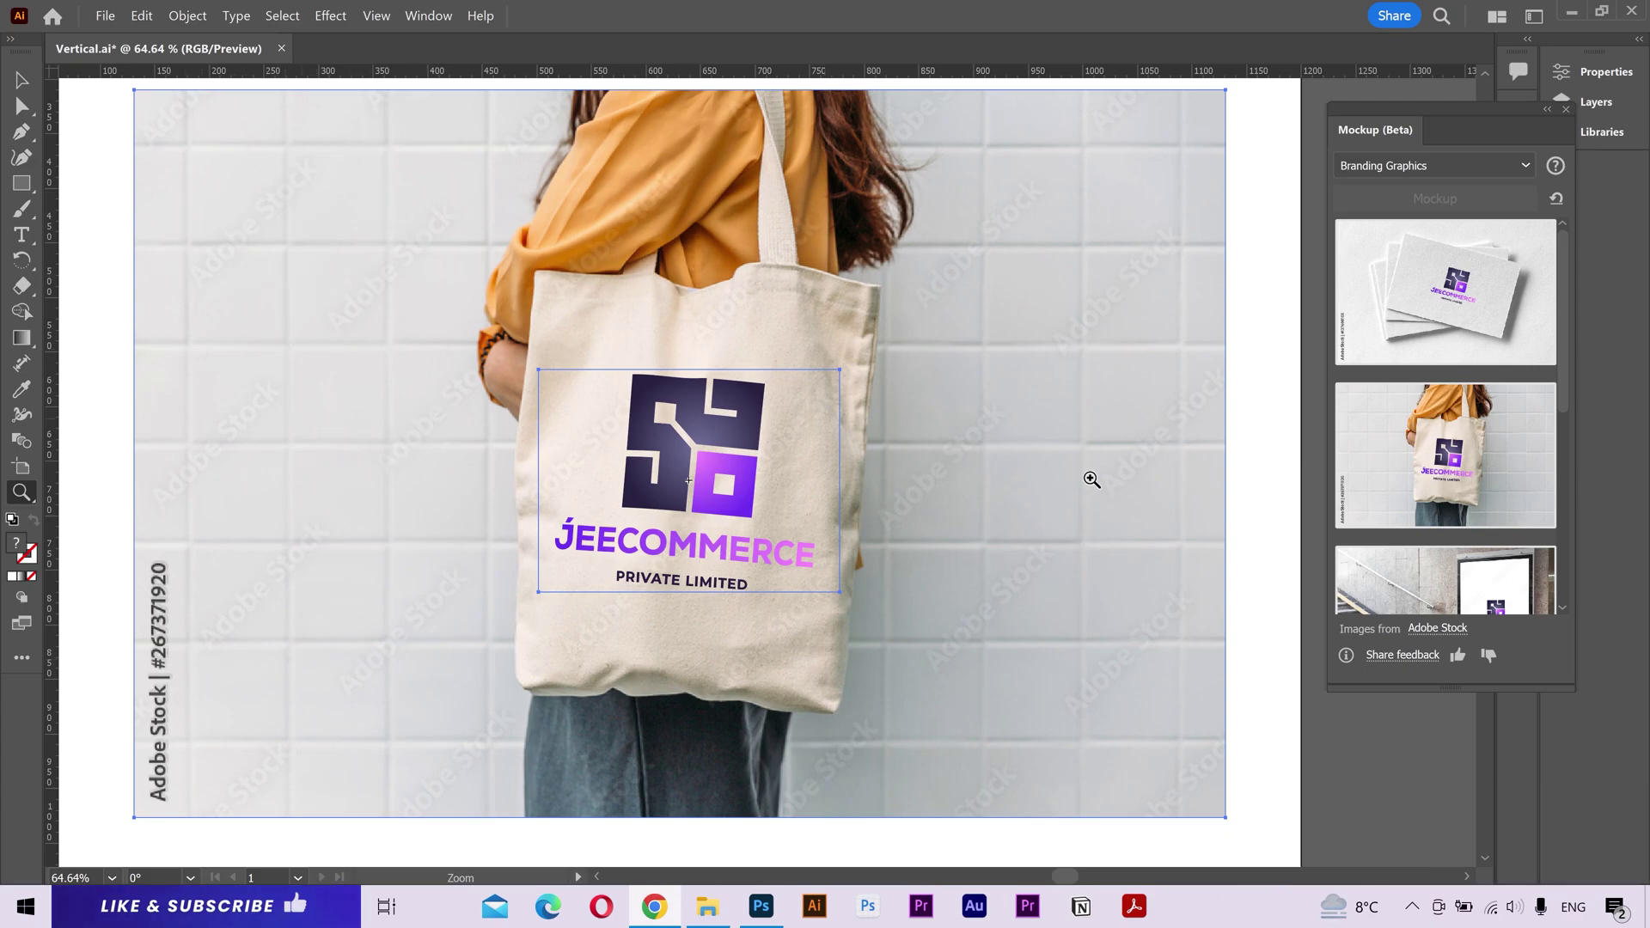
Switch to Adobe Express in the browser and search its photo collection for "mockup"
mouse_move(1520, 521)
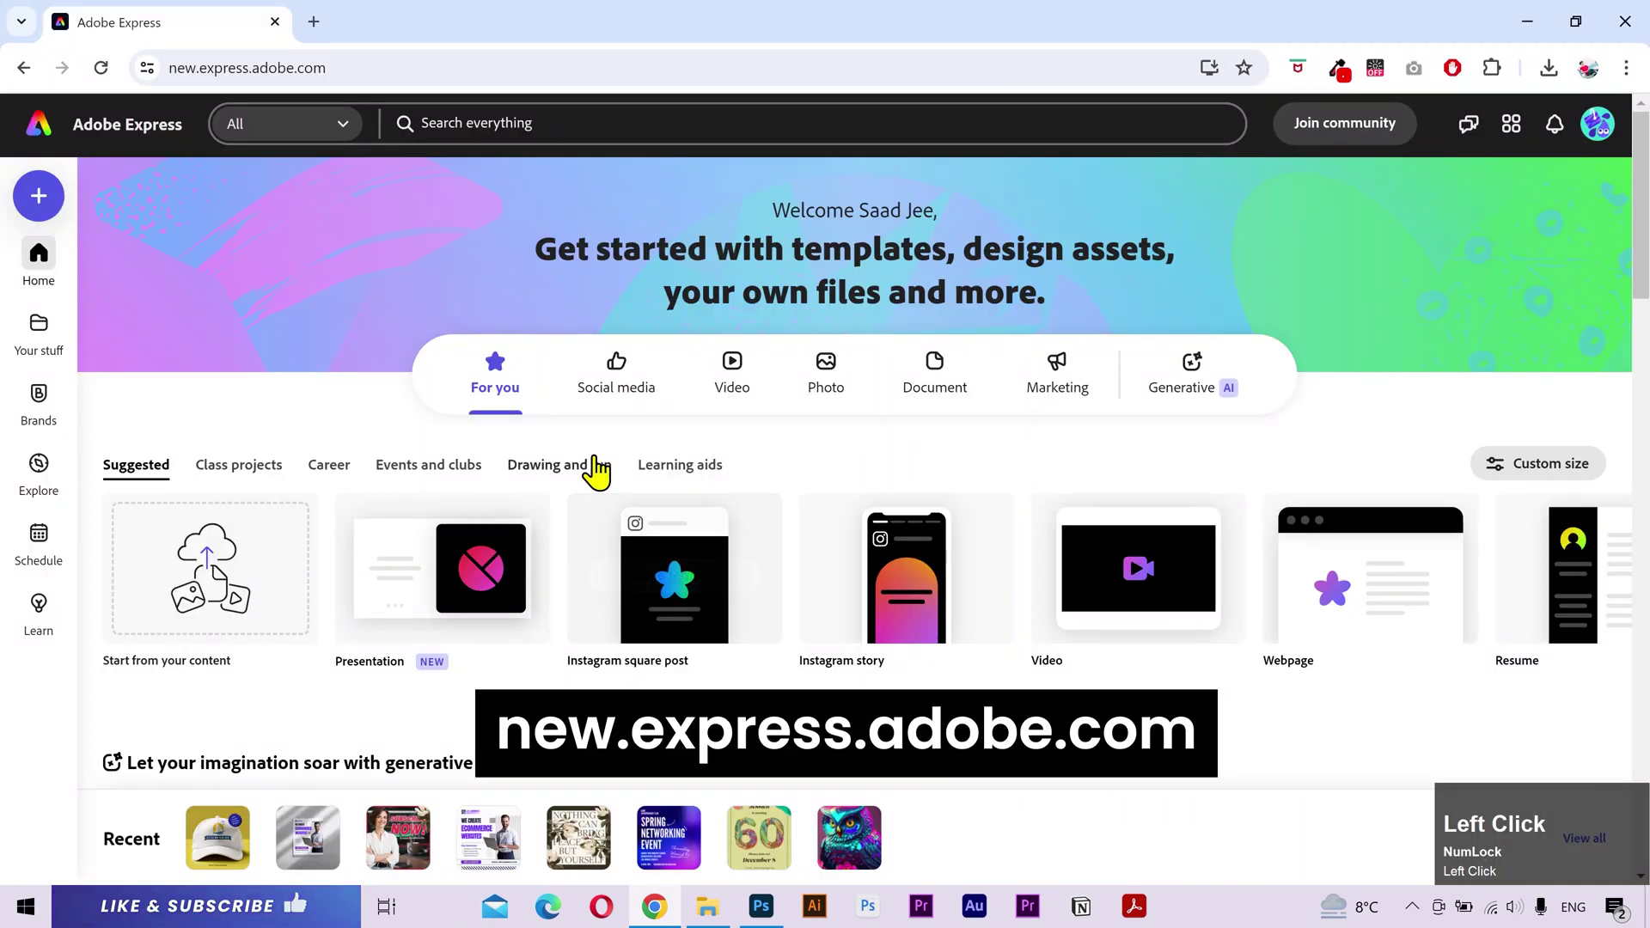
left_click(36, 481)
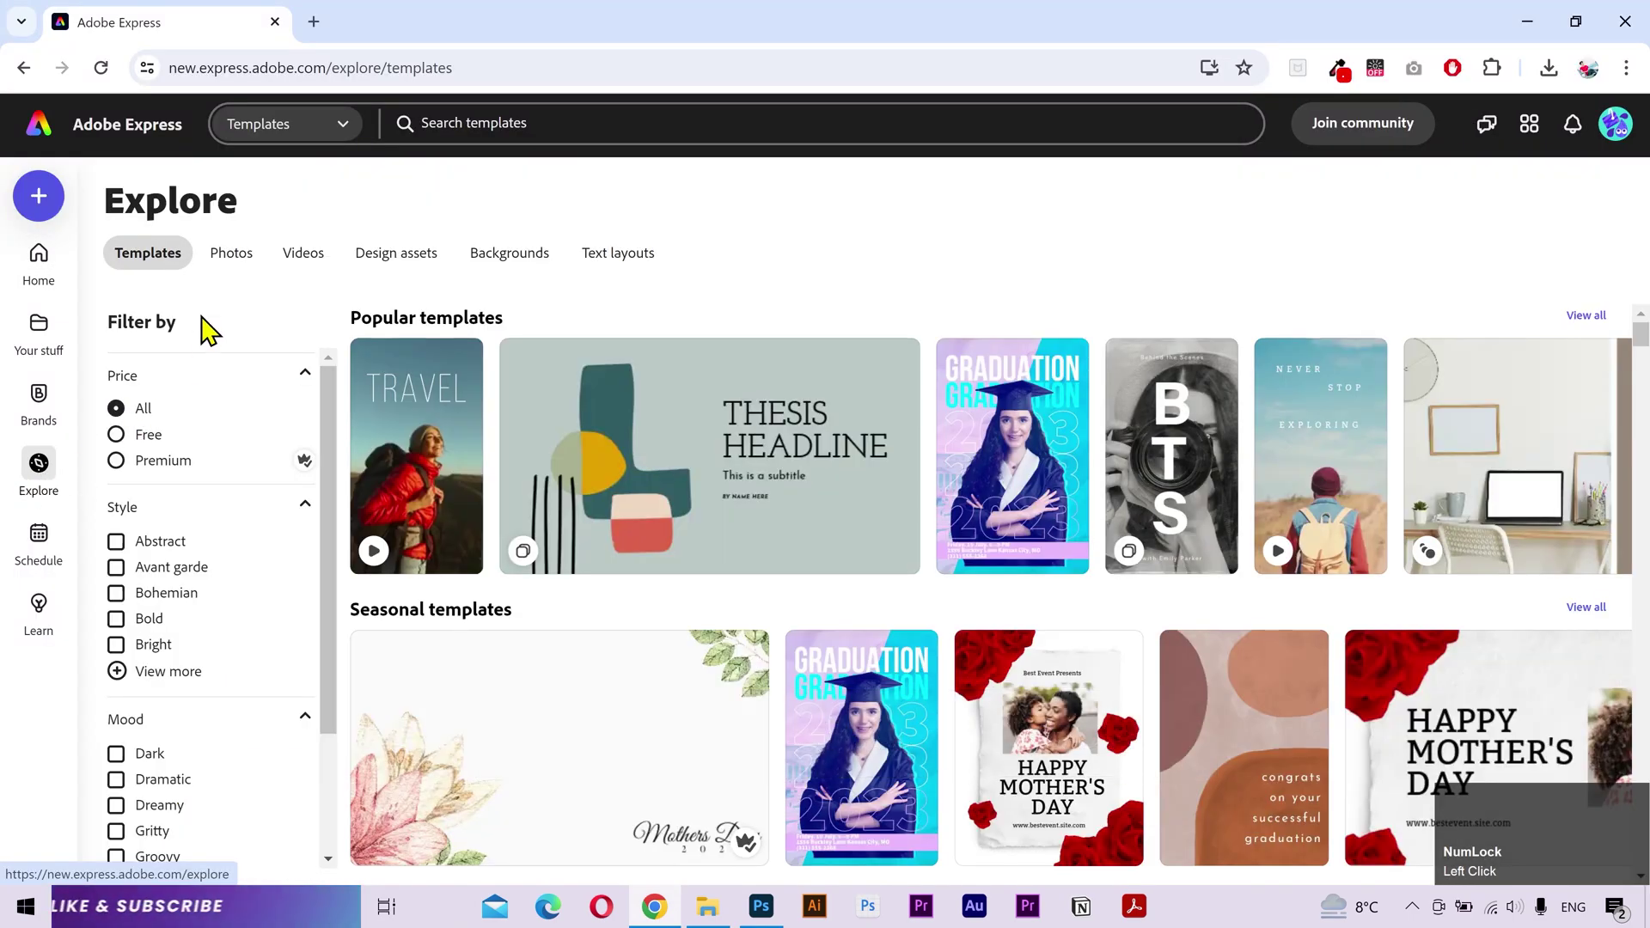
left_click(230, 258)
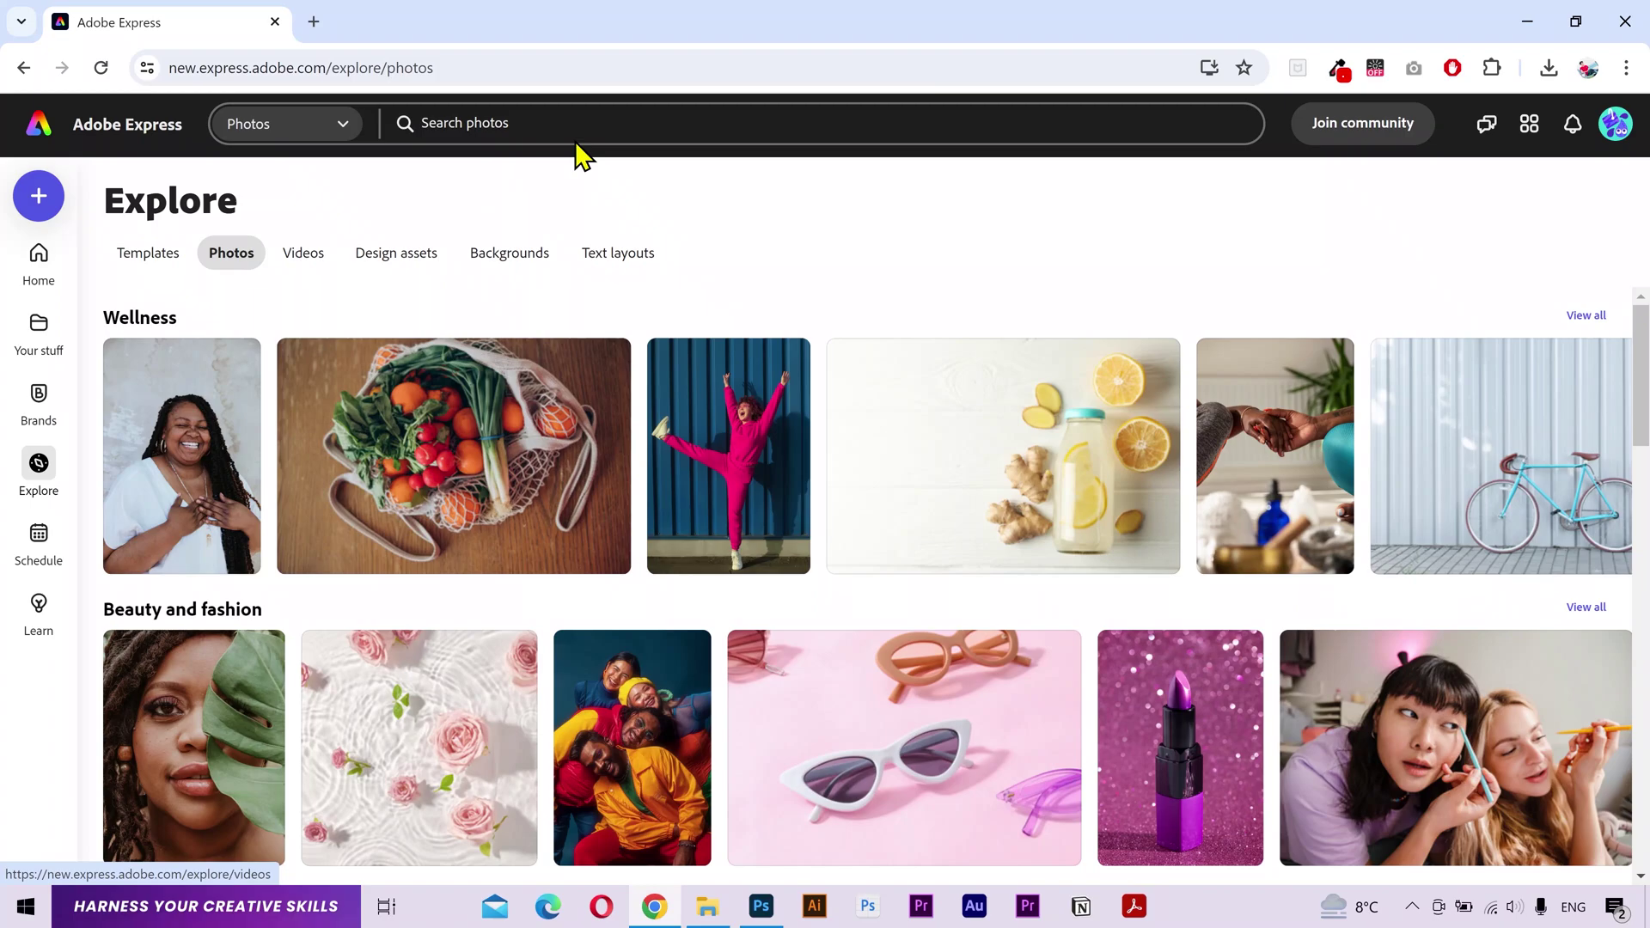
left_click(590, 123)
type("mockup")
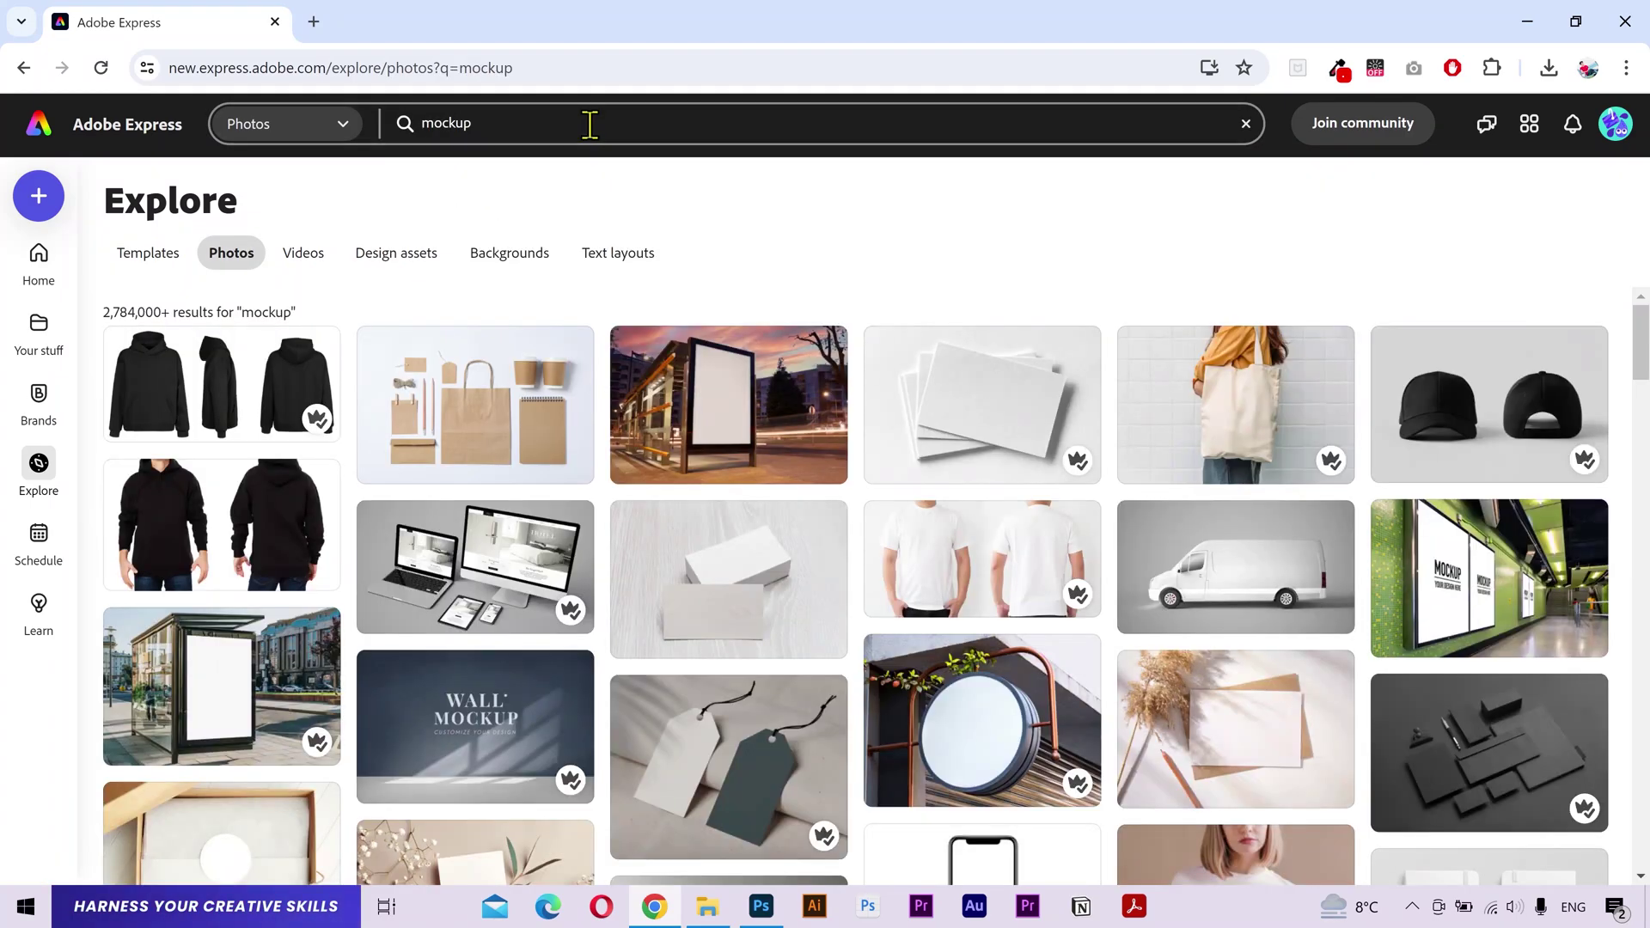
Start a new design in original size from the photo of the woman holding a blank canvas tote bag
scroll(856, 421, "down", 10)
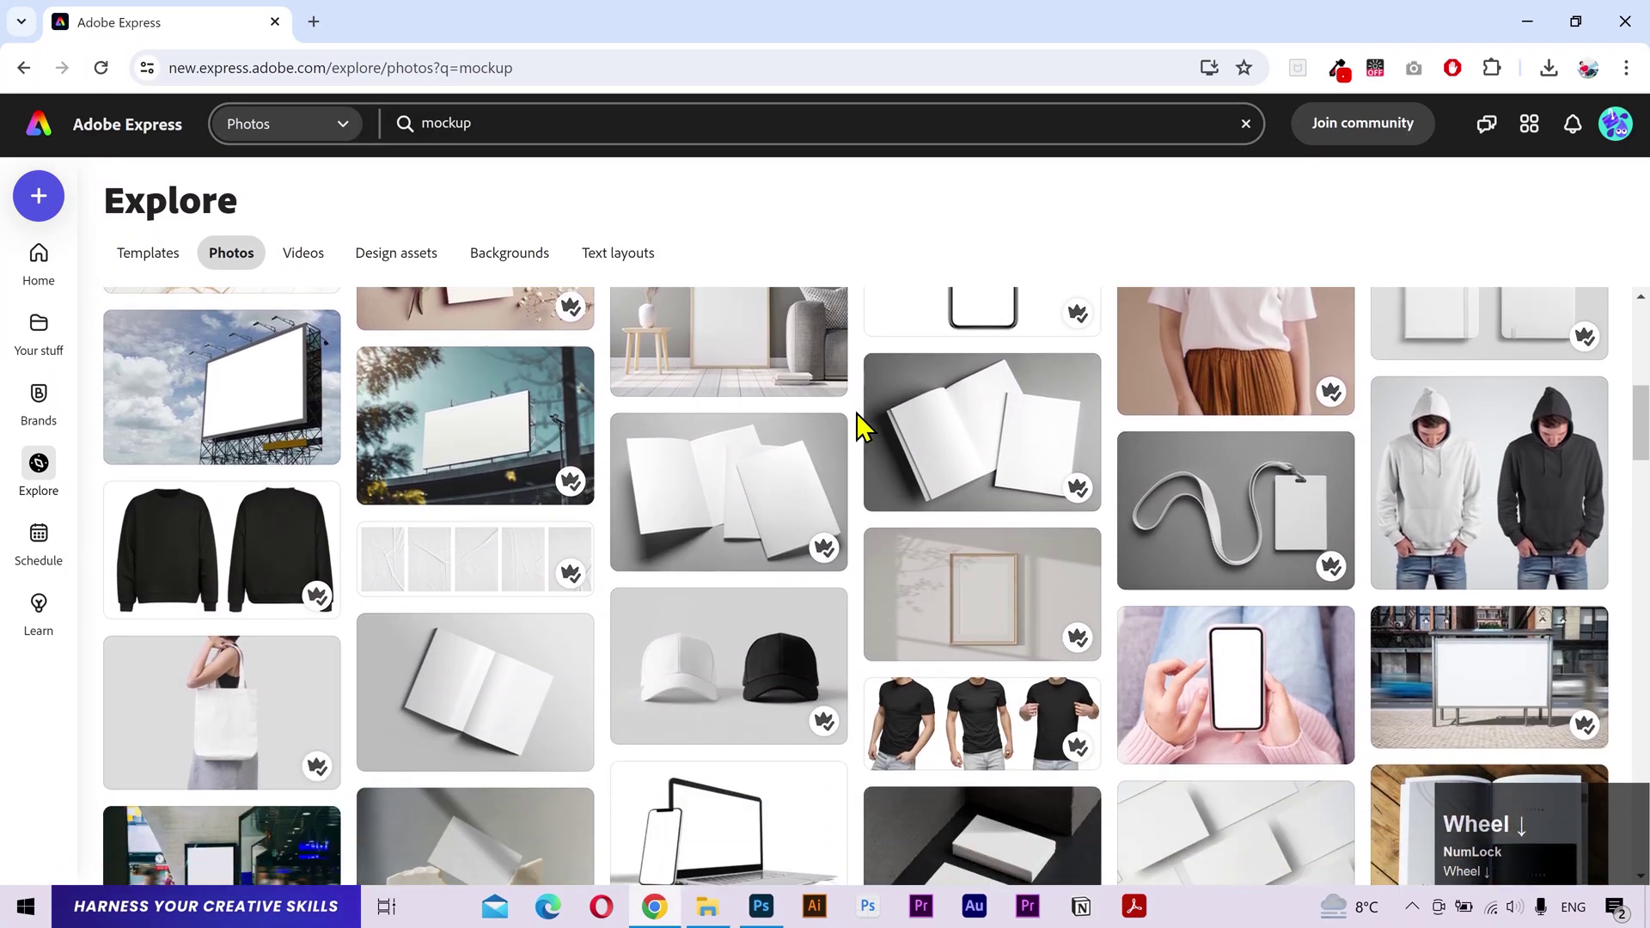
scroll(860, 426, "down", 6)
scroll(860, 425, "up", 2)
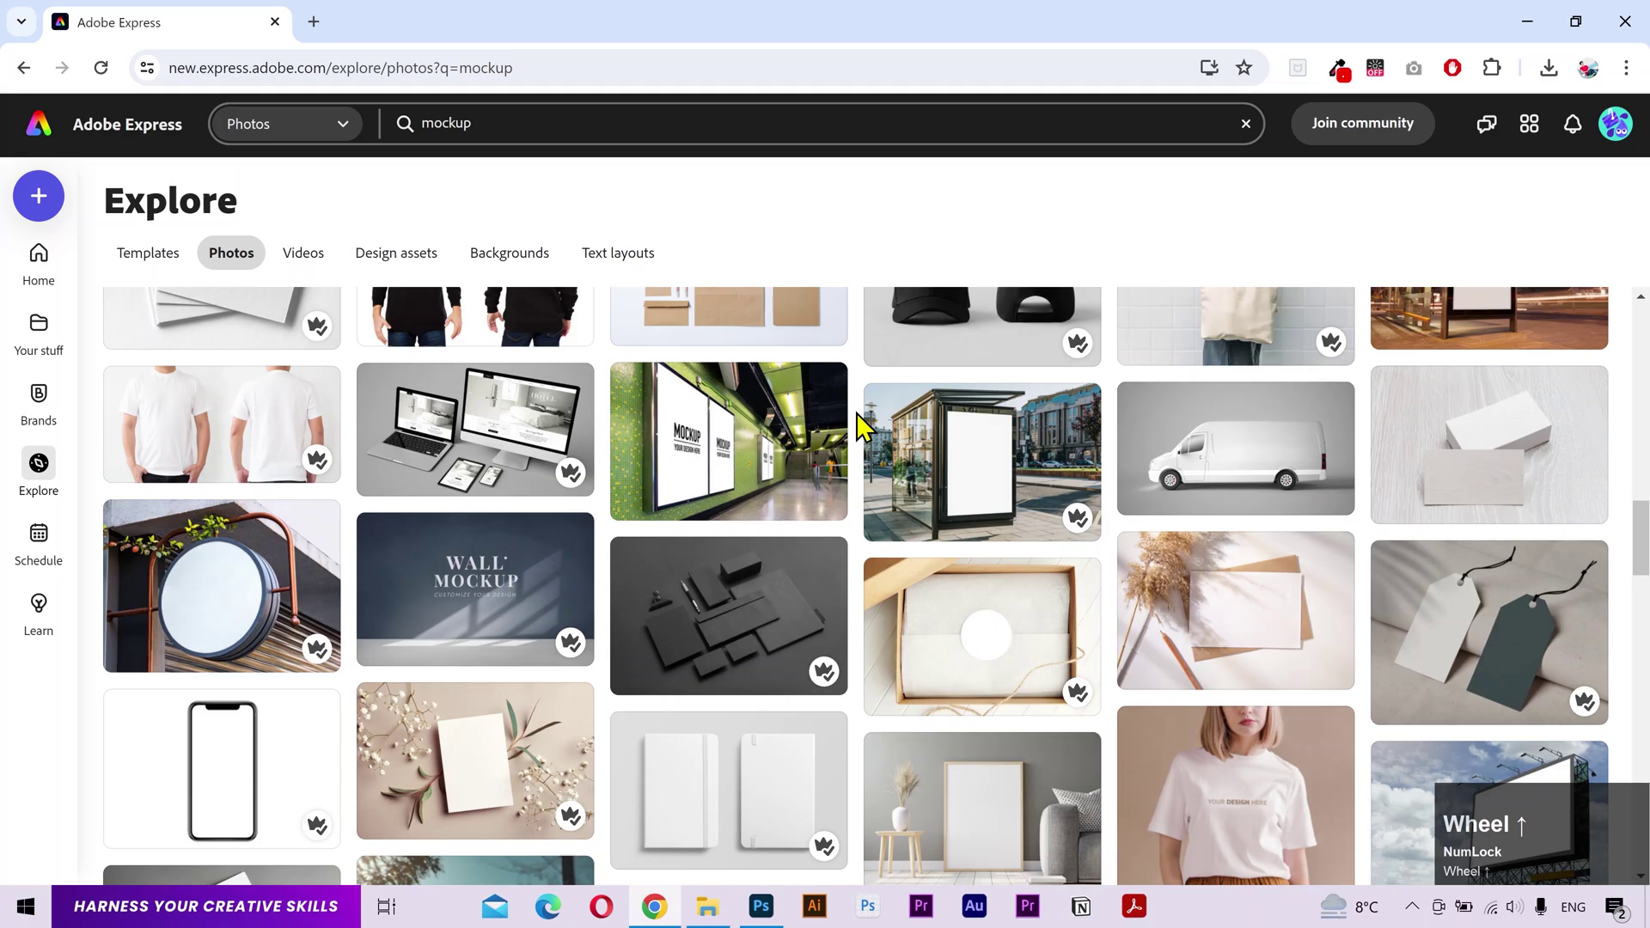
scroll(860, 426, "up", 2)
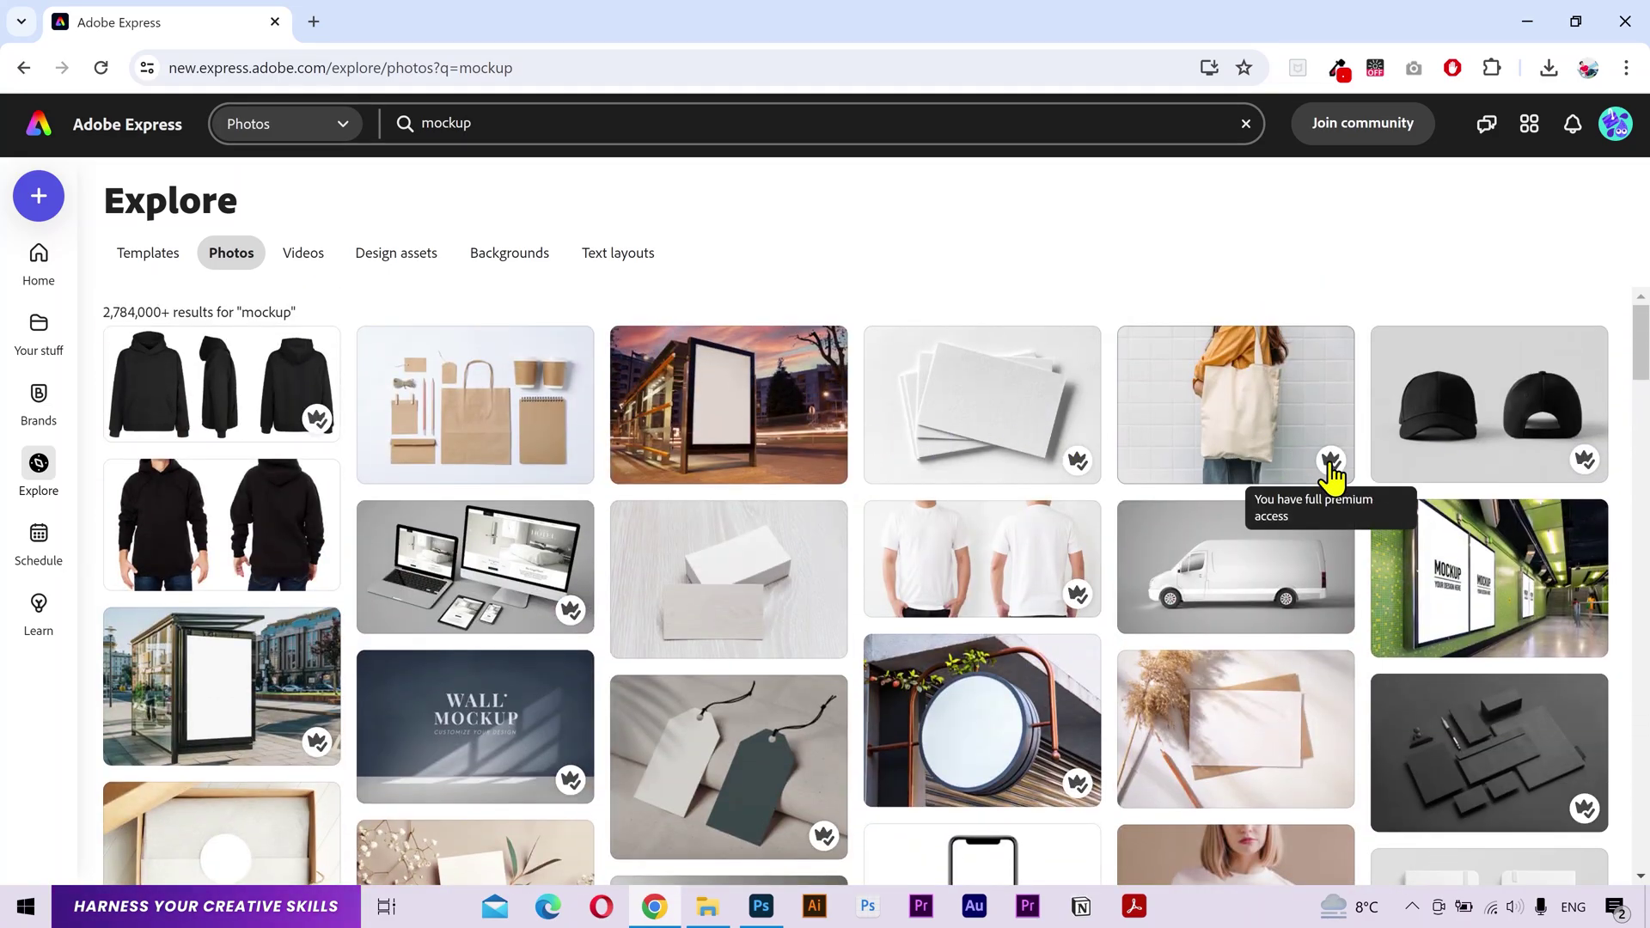
left_click(1297, 395)
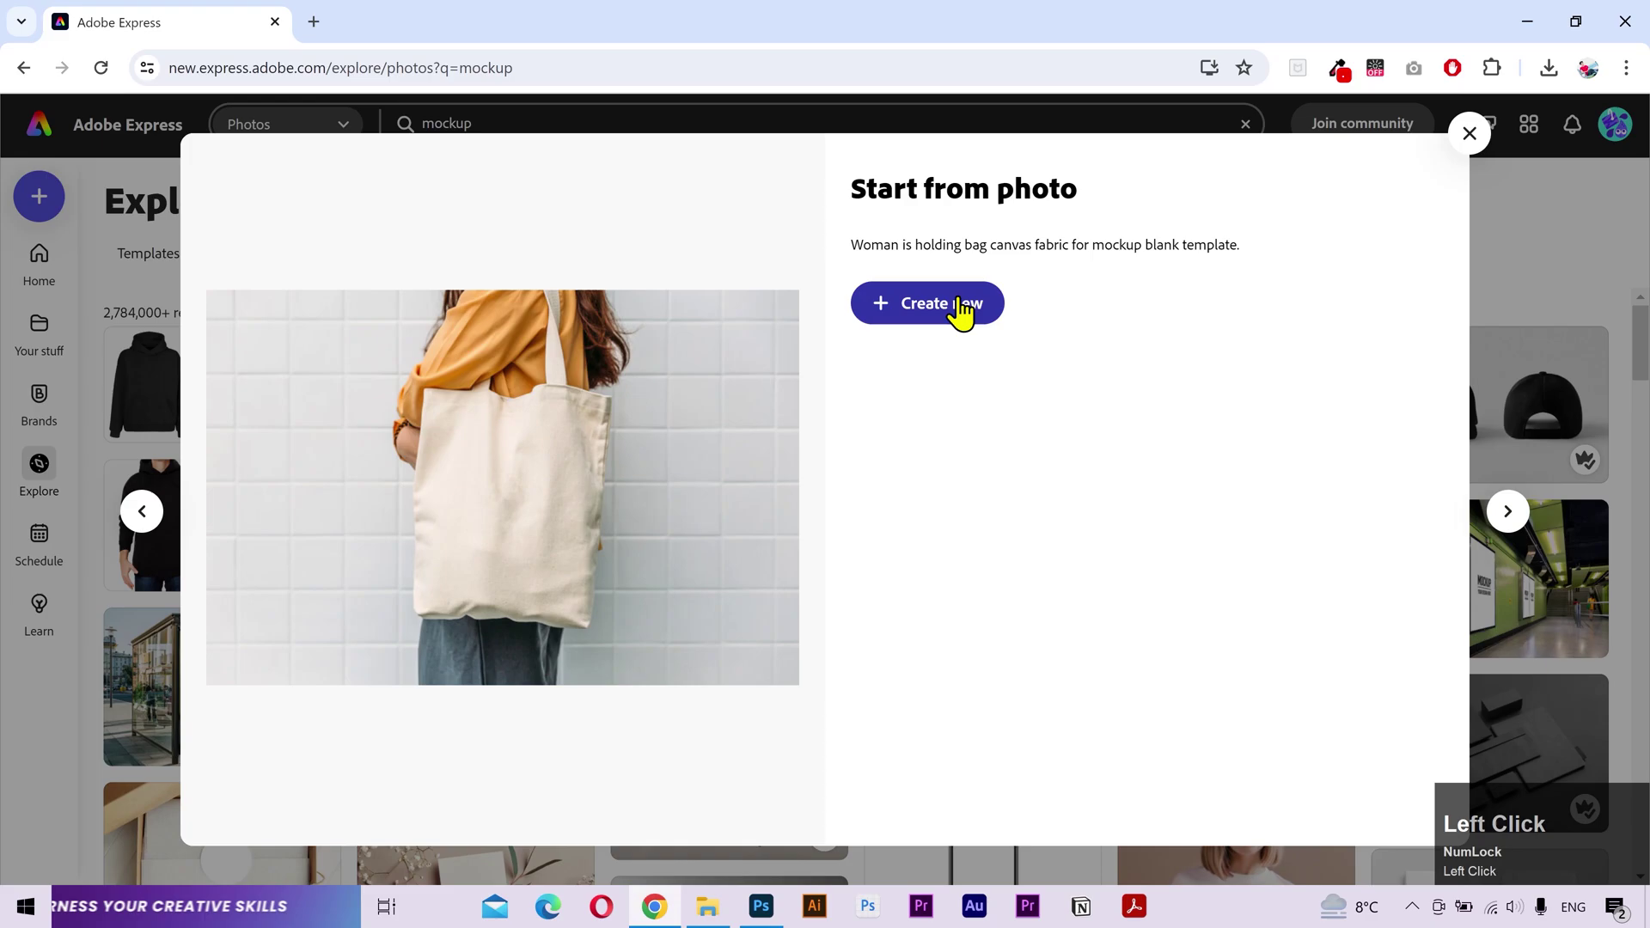
left_click(963, 309)
left_click(967, 443)
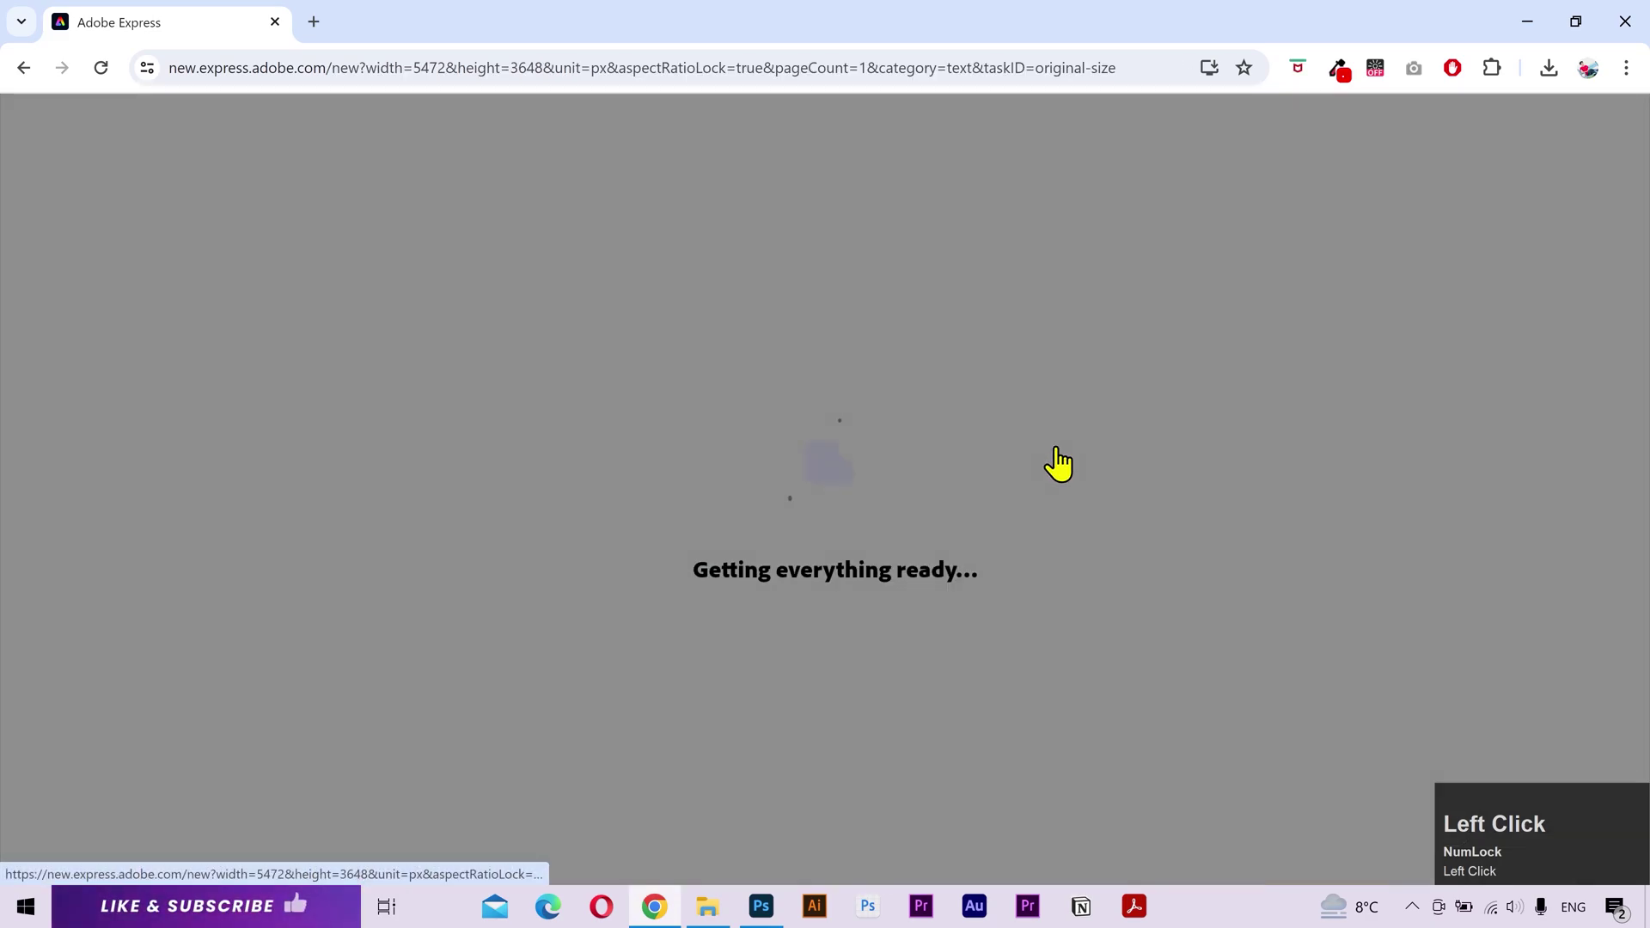
Download the tote bag photo as a PNG and leave the editor
left_click(1428, 127)
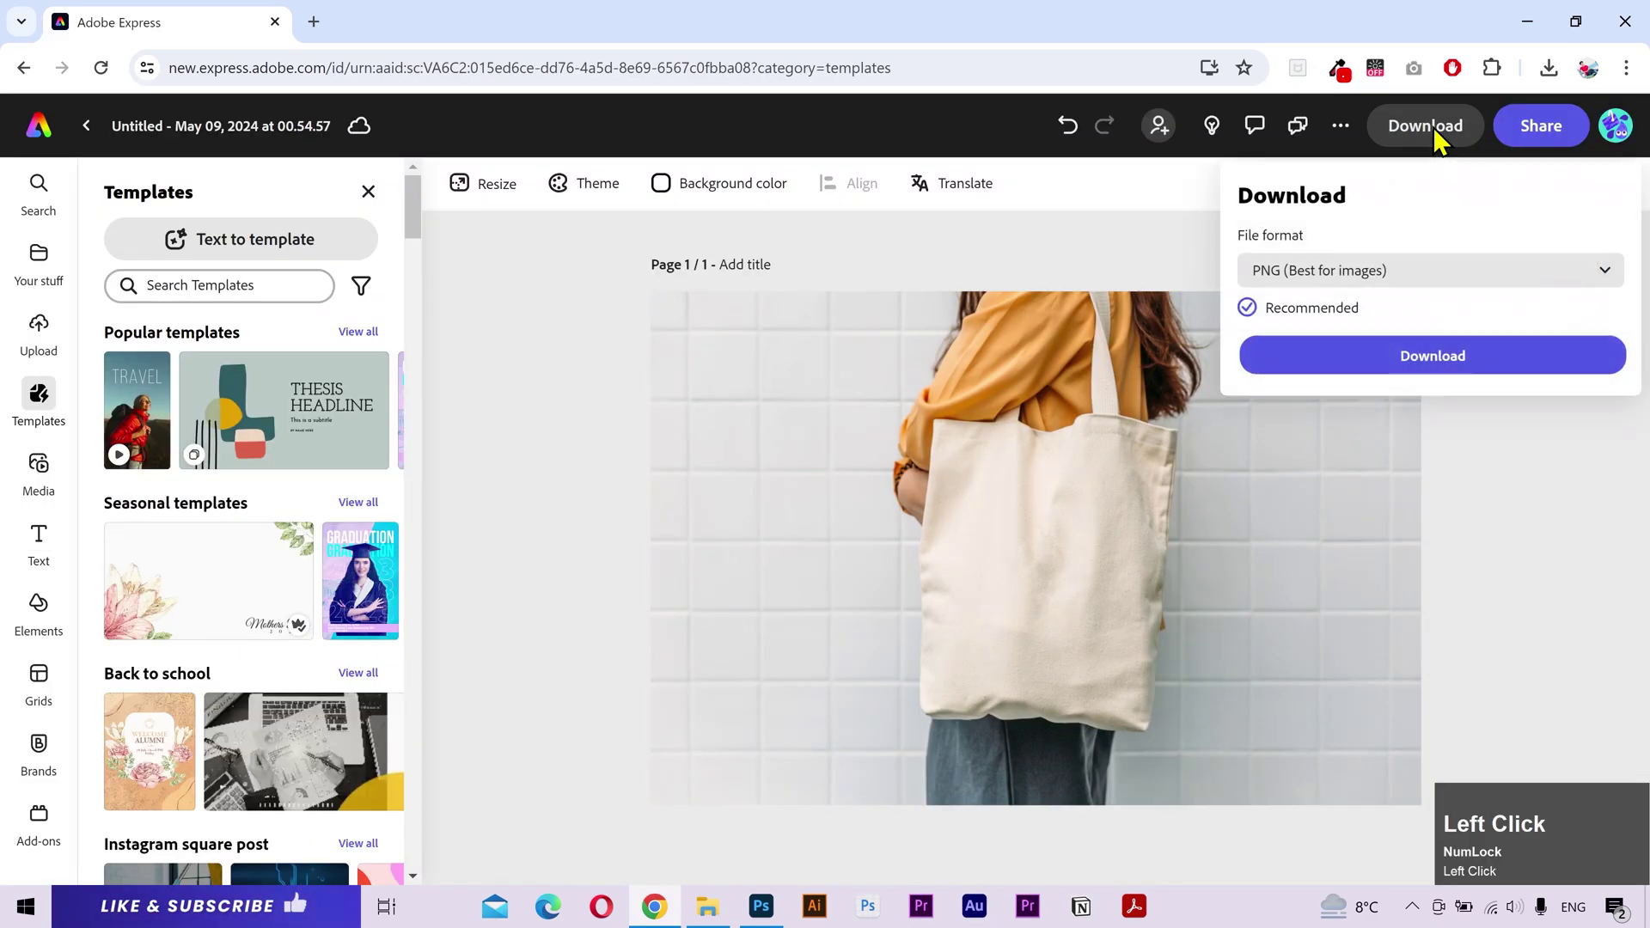
left_click(1432, 356)
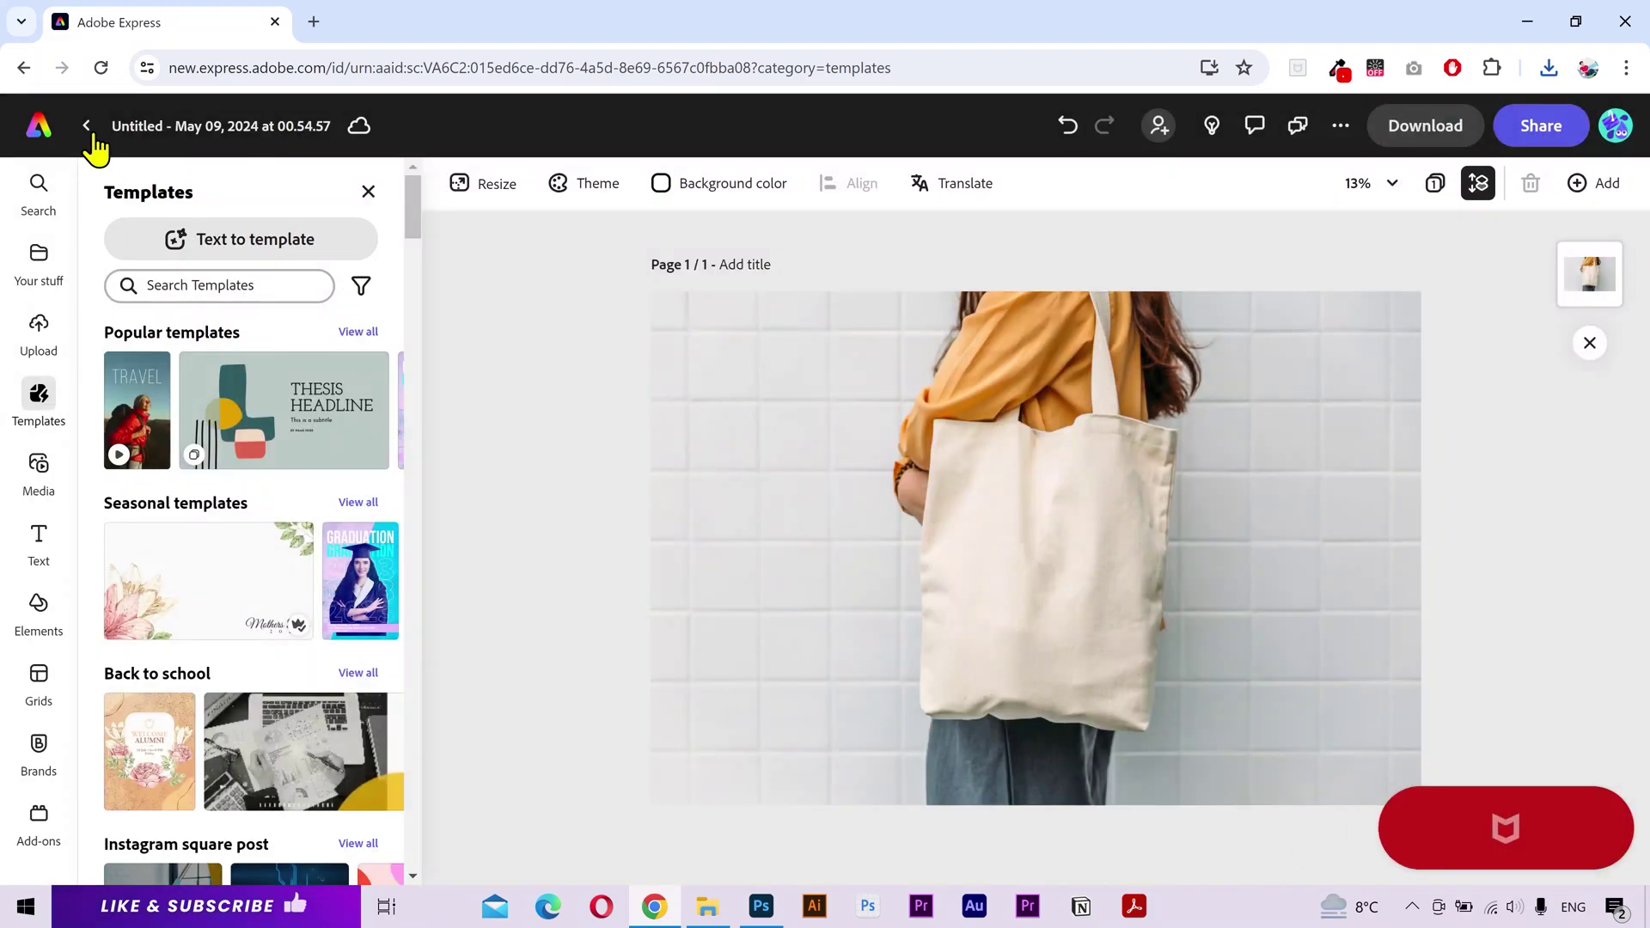
left_click(86, 125)
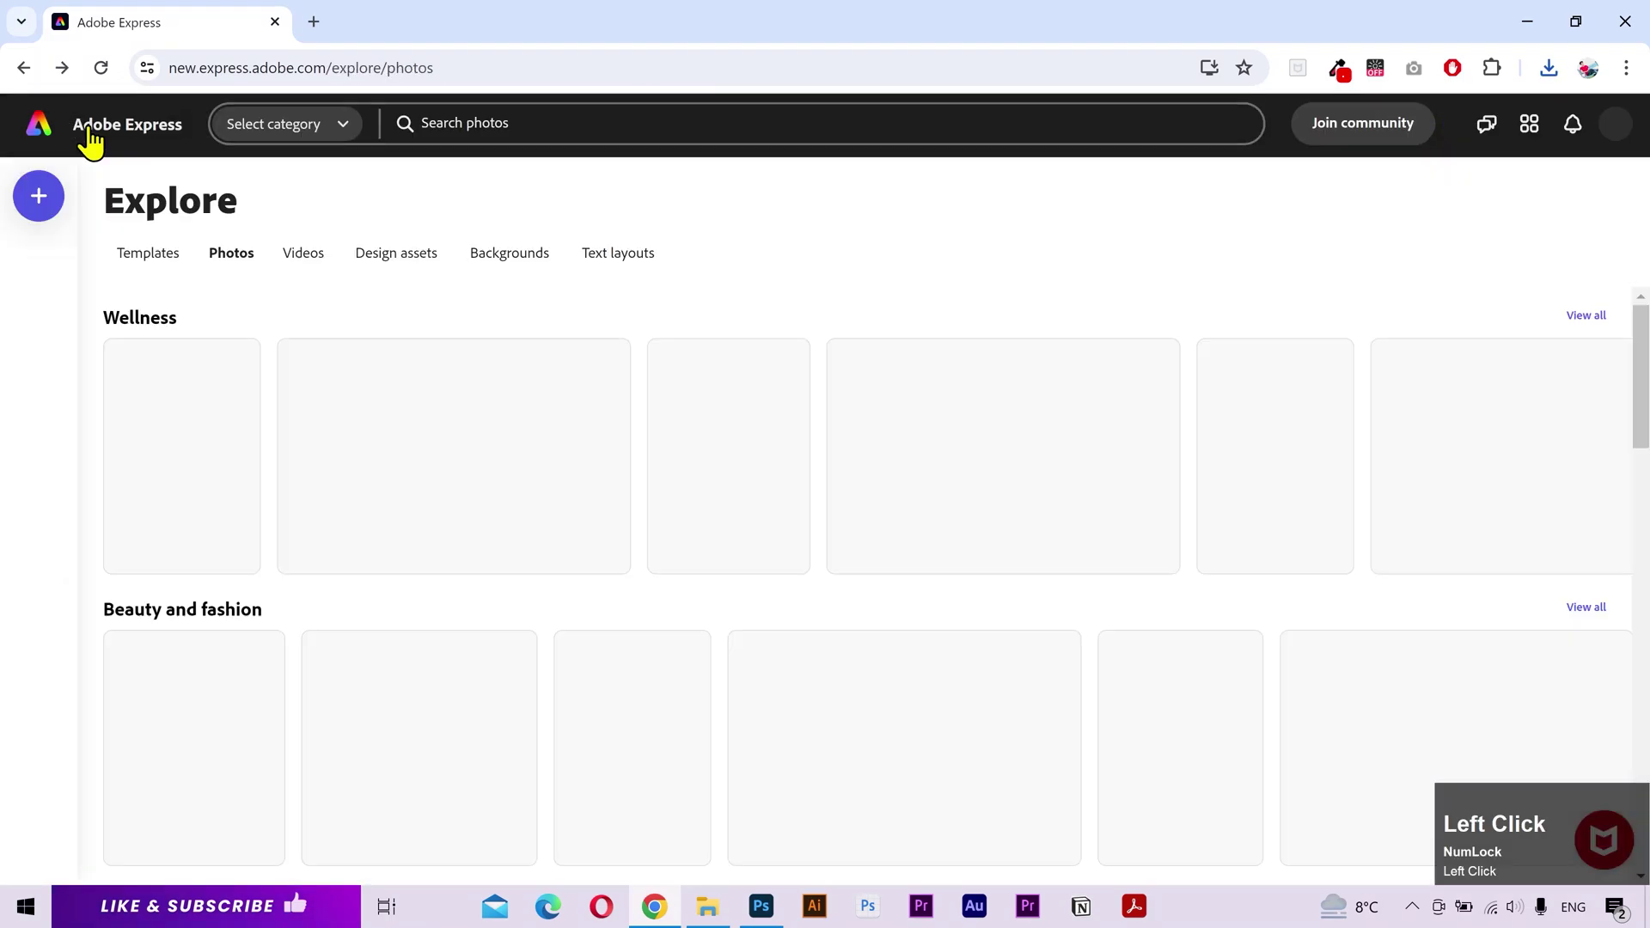
Search the photo collection for "business card mockup"
left_click(733, 126)
type("business ")
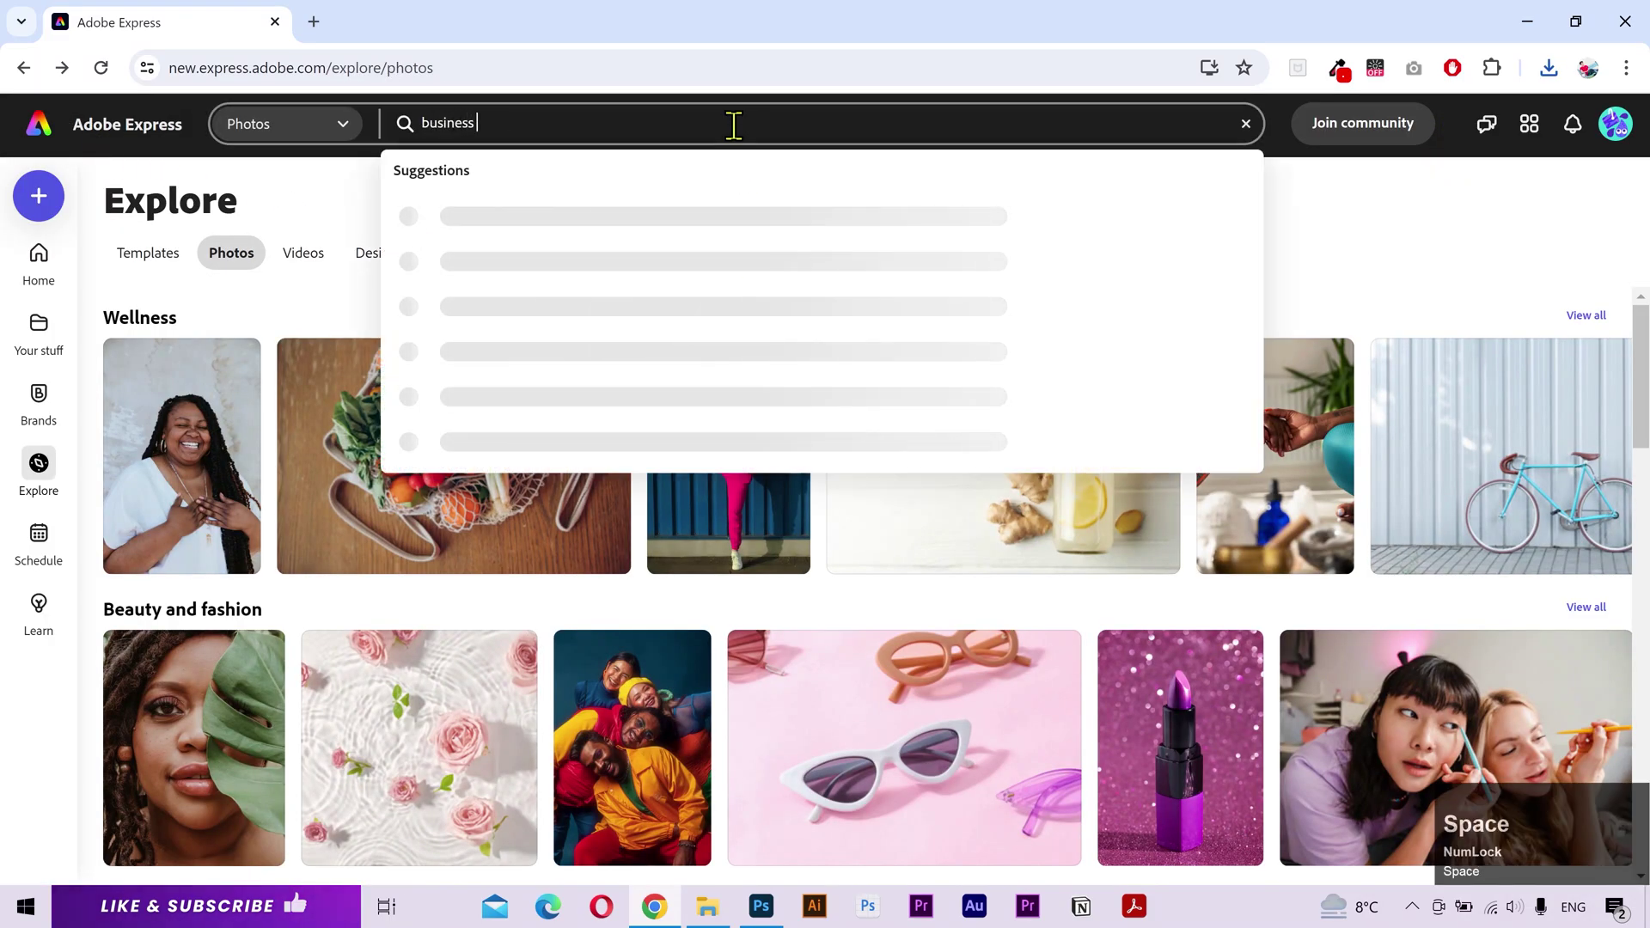
type("card mockup")
key("Return")
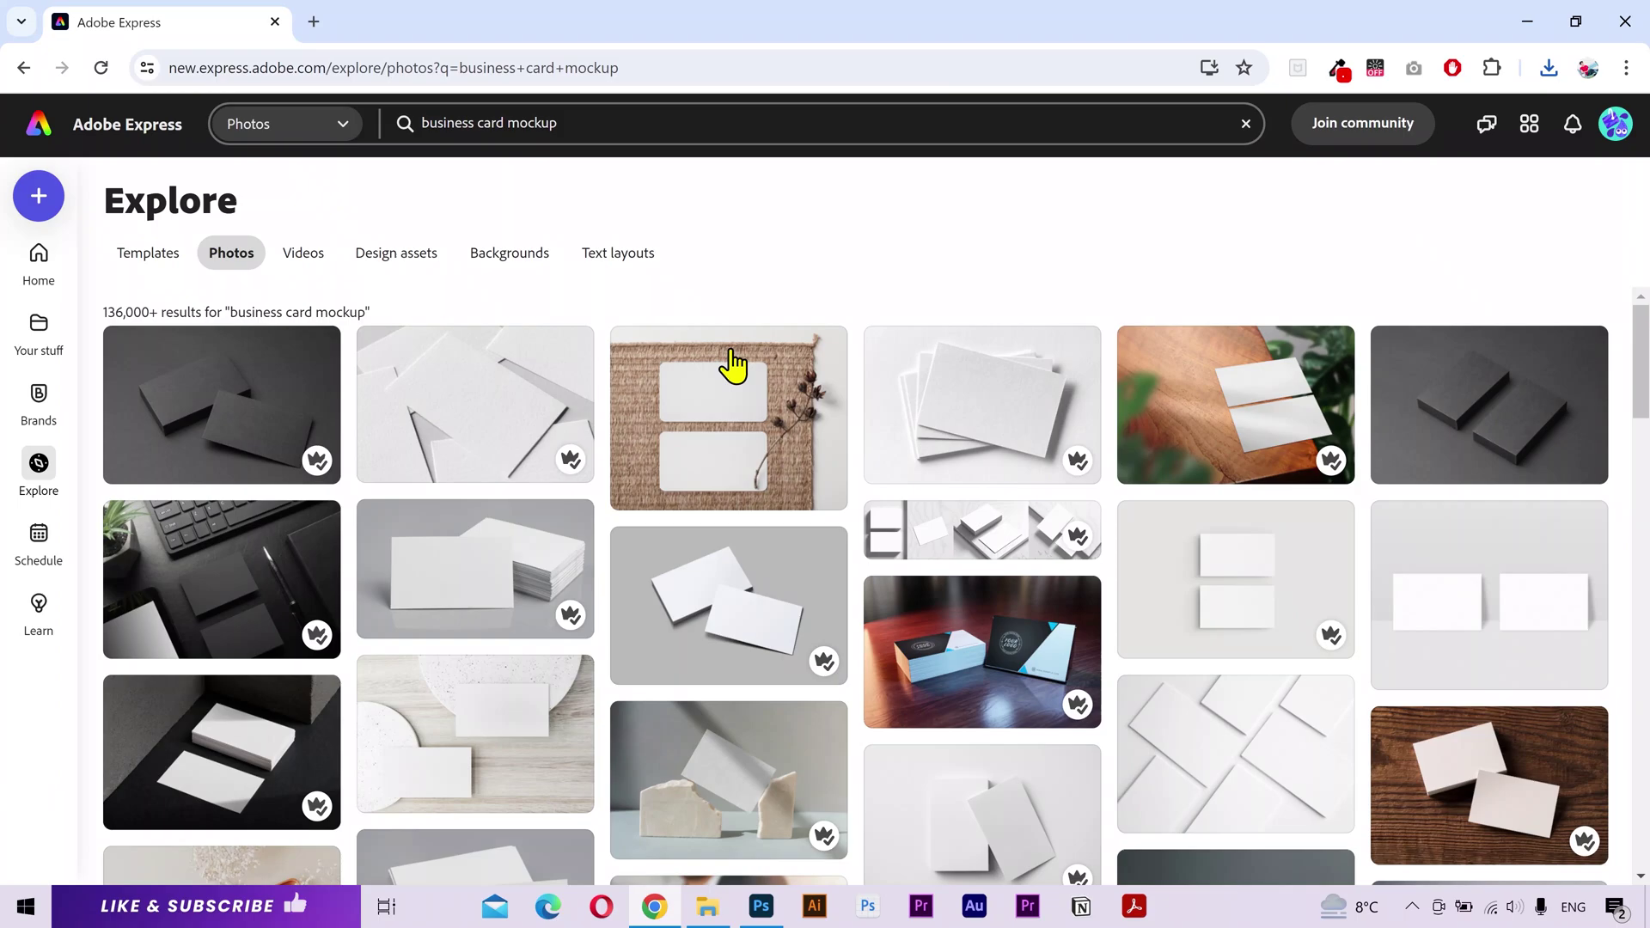
Start a new design in original aspect ratio from the photo of stacked white business cards
scroll(727, 482, "down", 3)
scroll(726, 481, "down", 4)
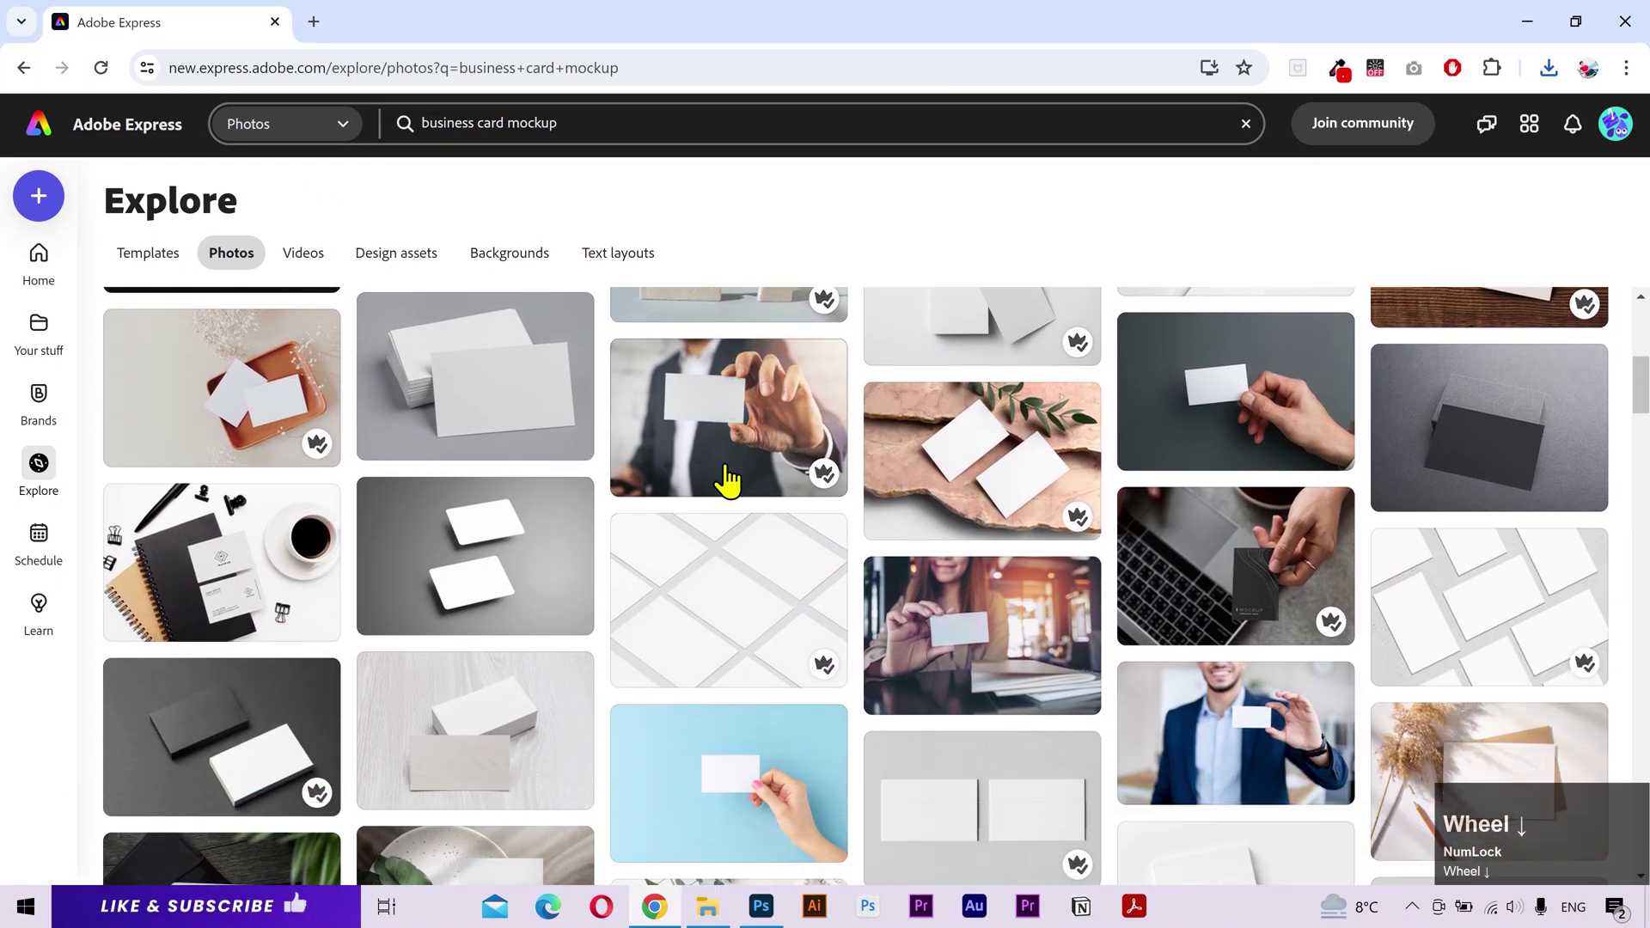
scroll(729, 482, "up", 6)
left_click(959, 441)
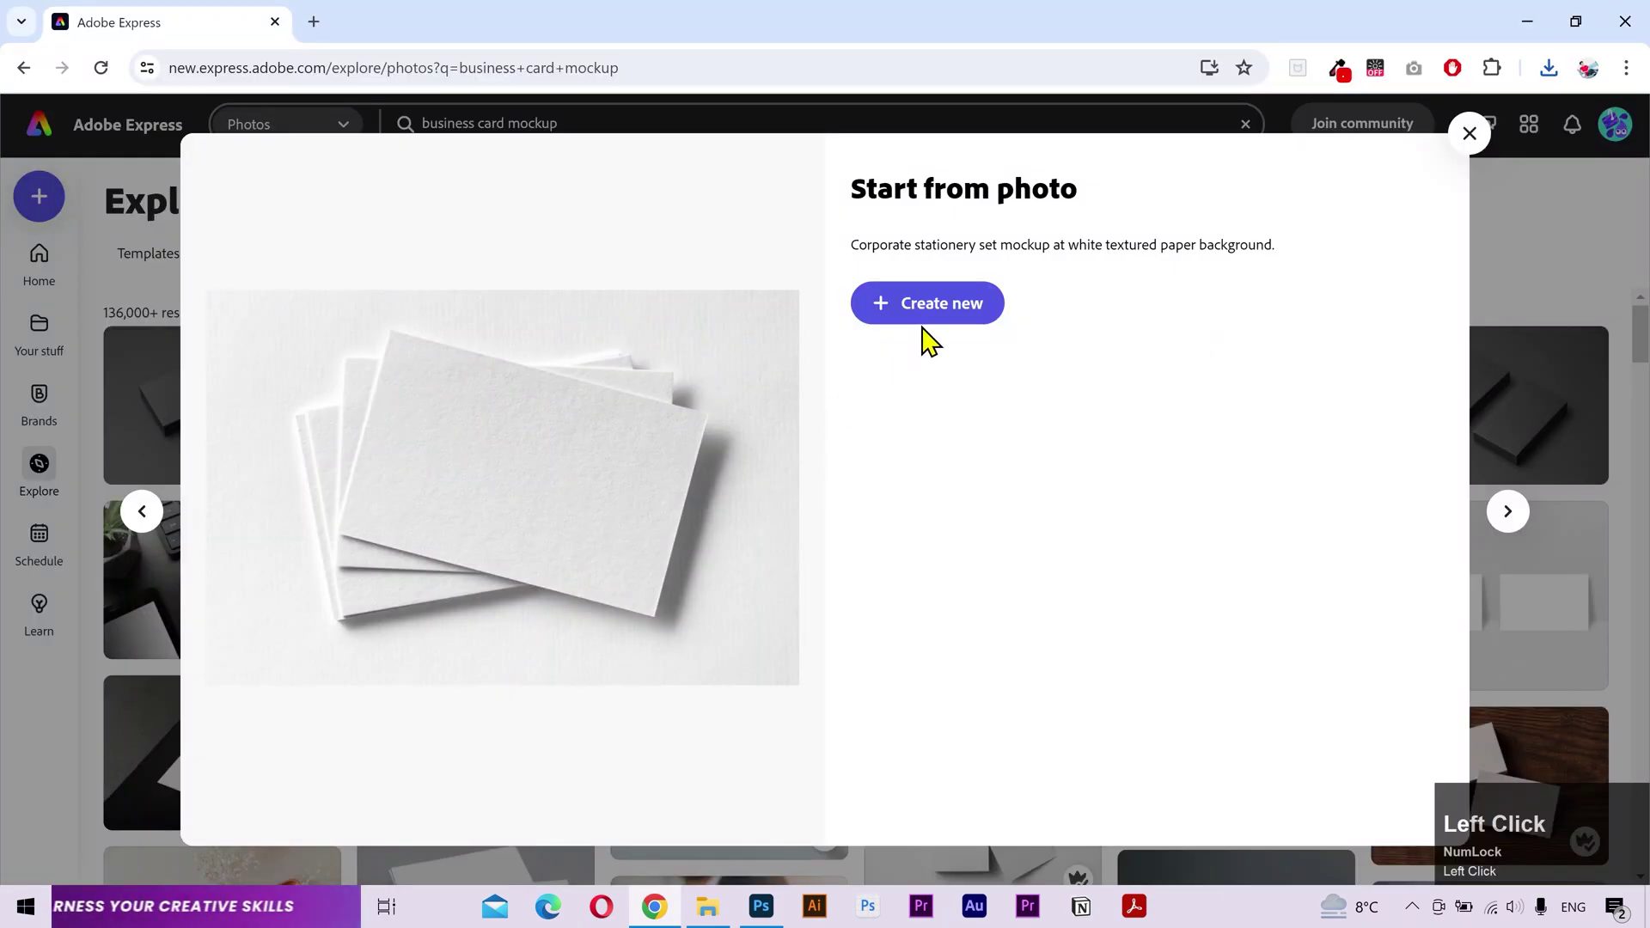
left_click(925, 320)
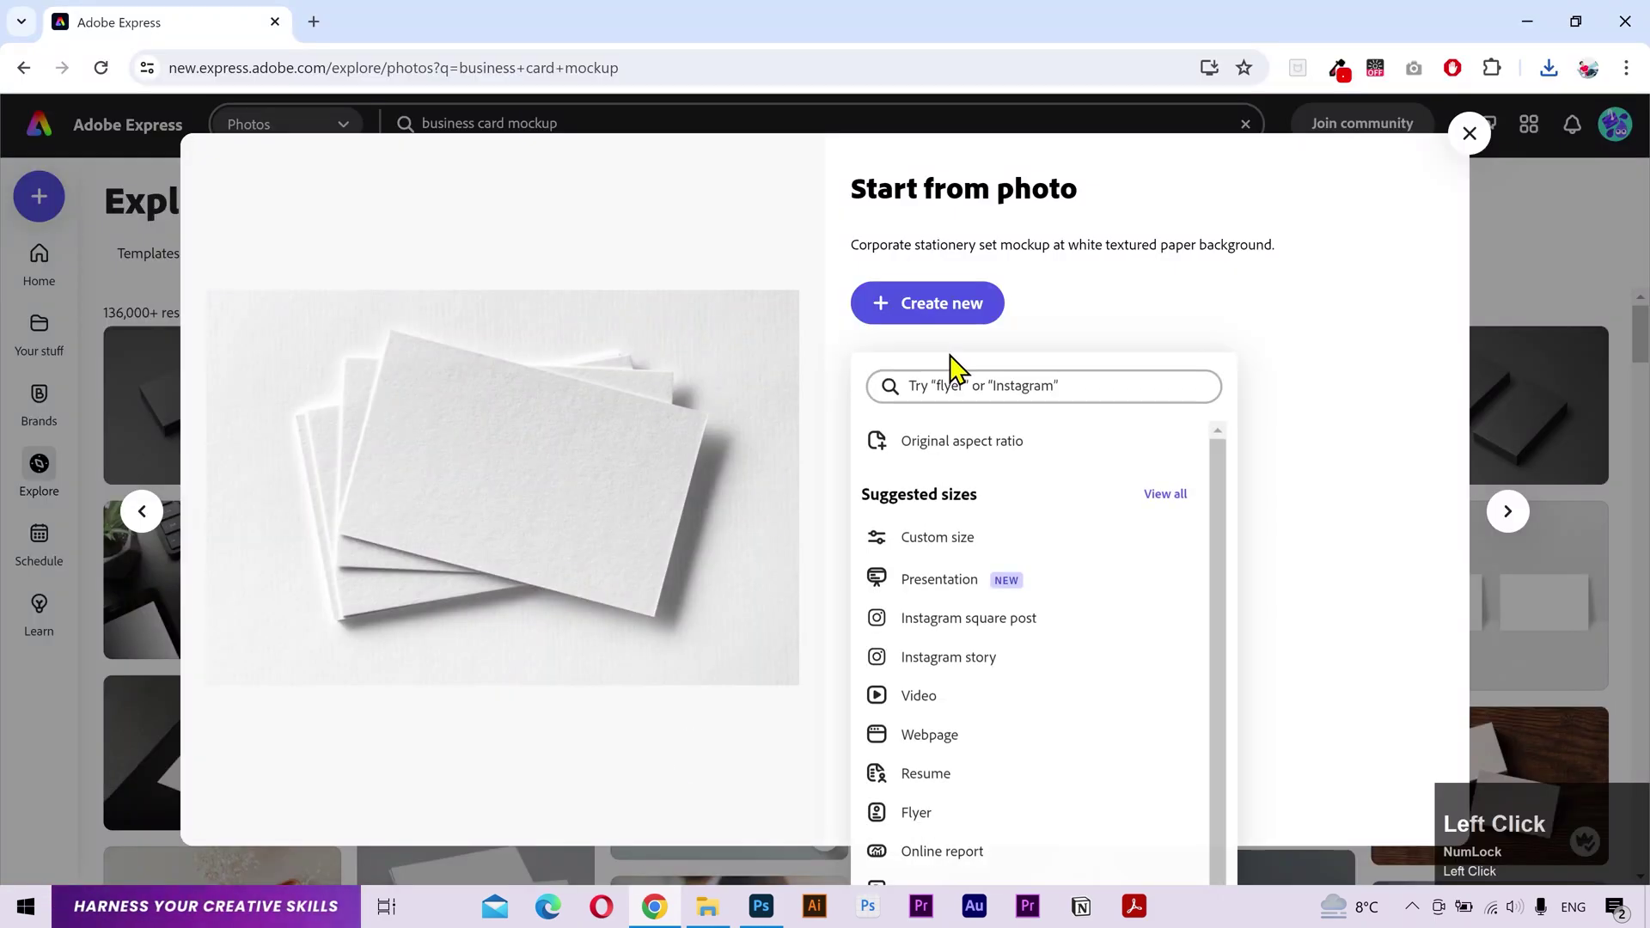
left_click(962, 451)
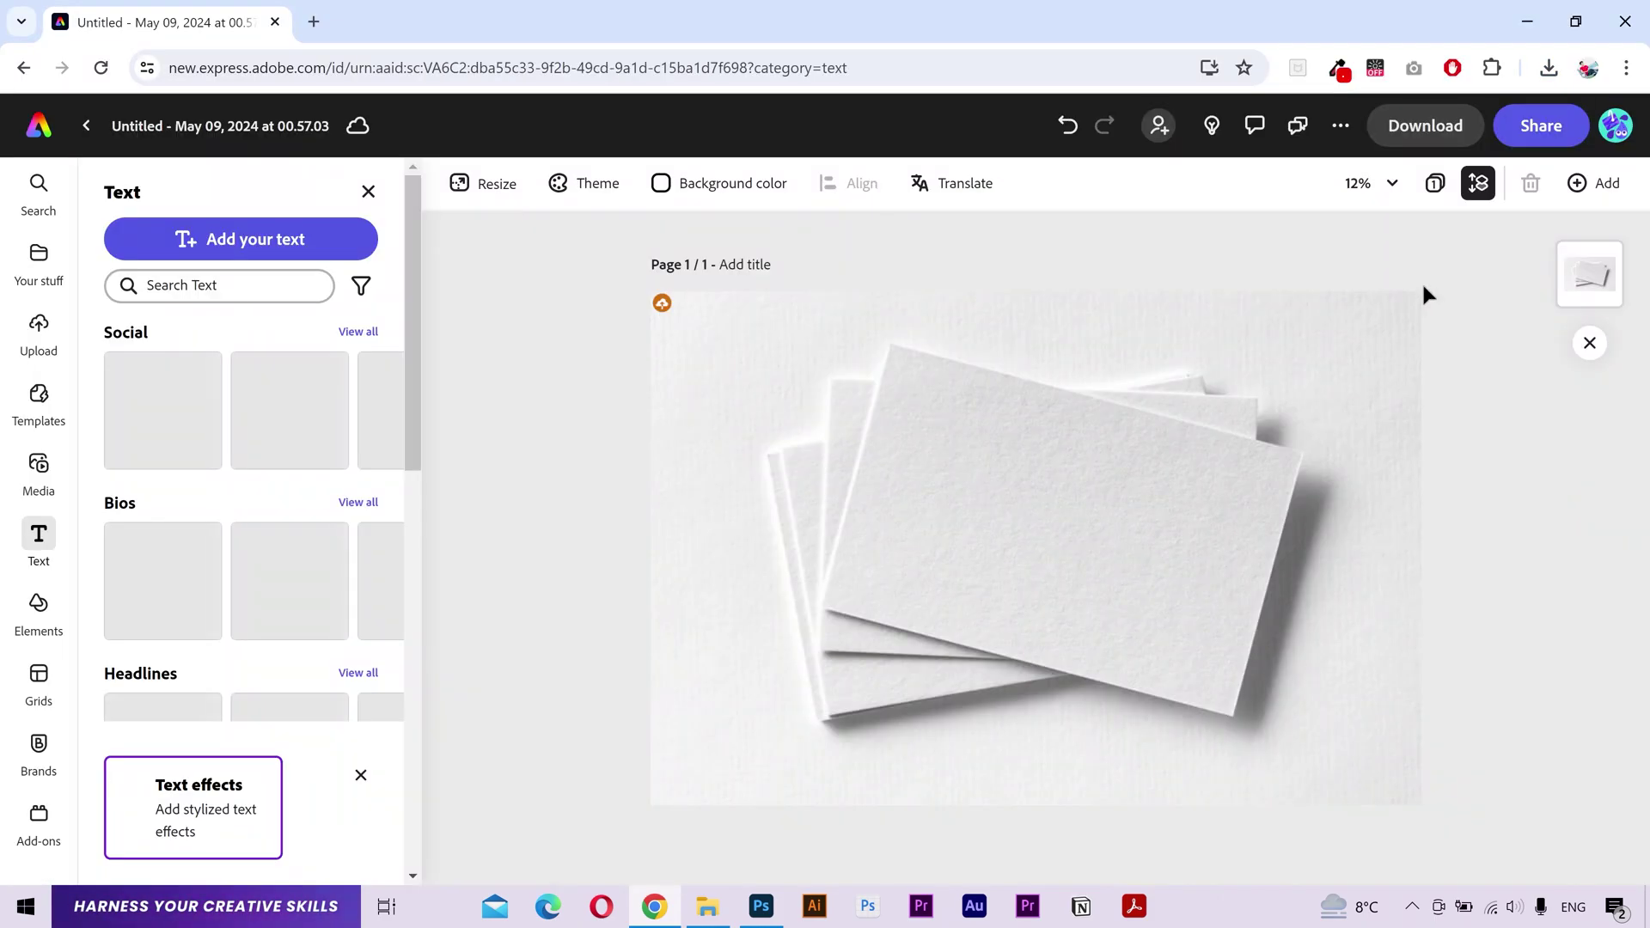
Download the business card photo and leave the editor
left_click(1425, 126)
left_click(1453, 354)
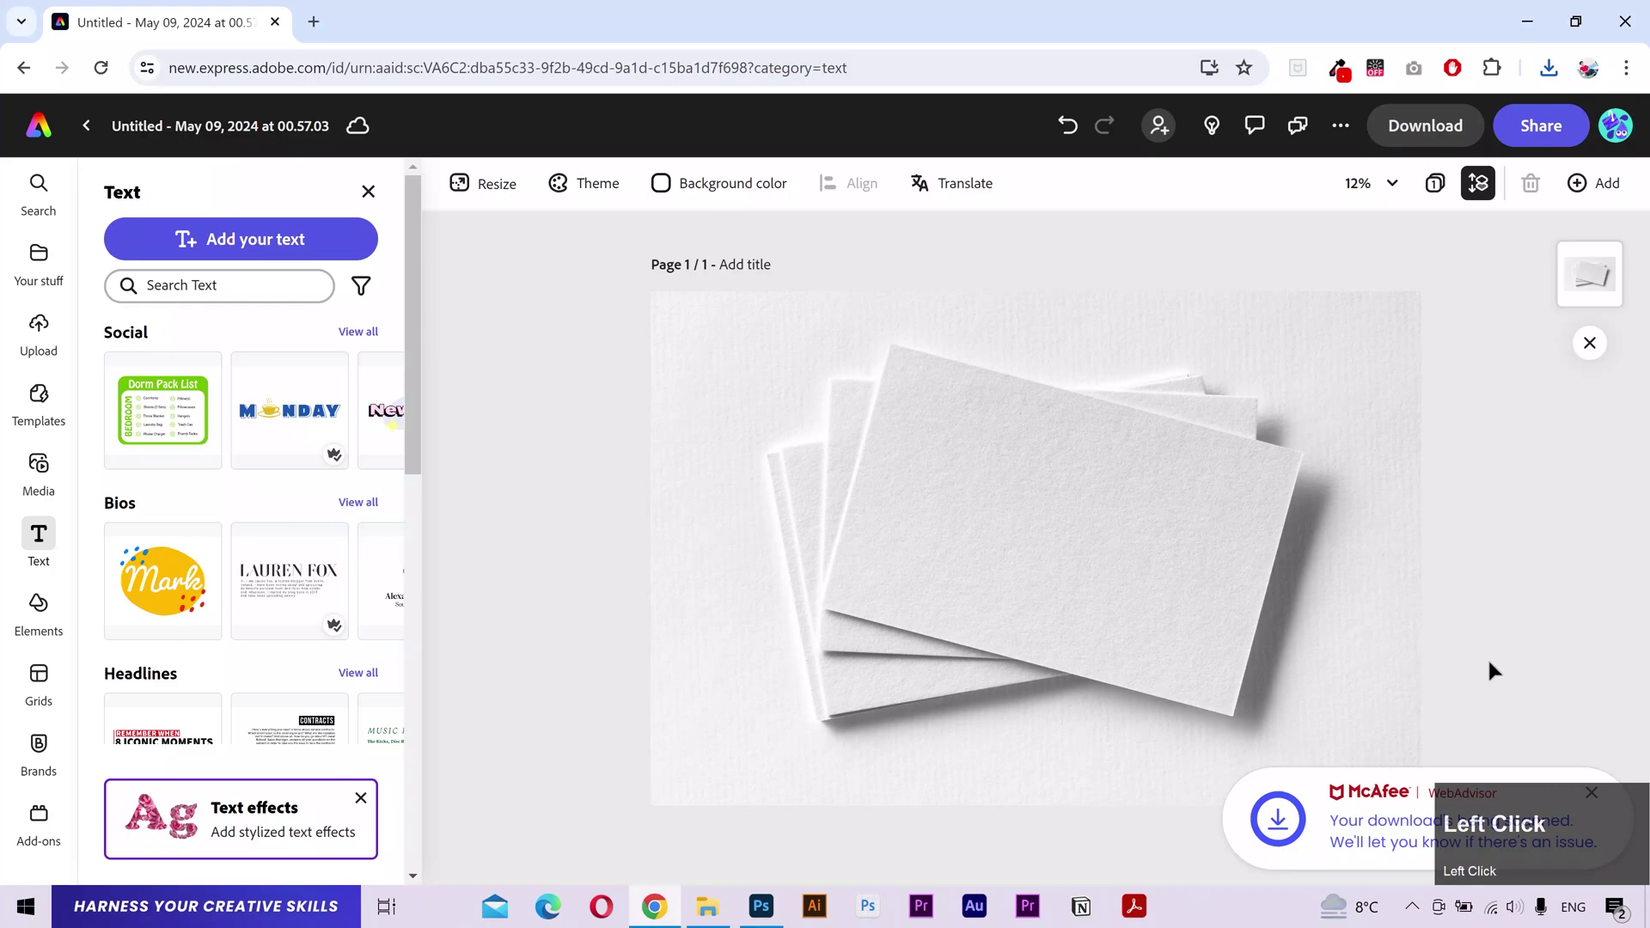
left_click(84, 129)
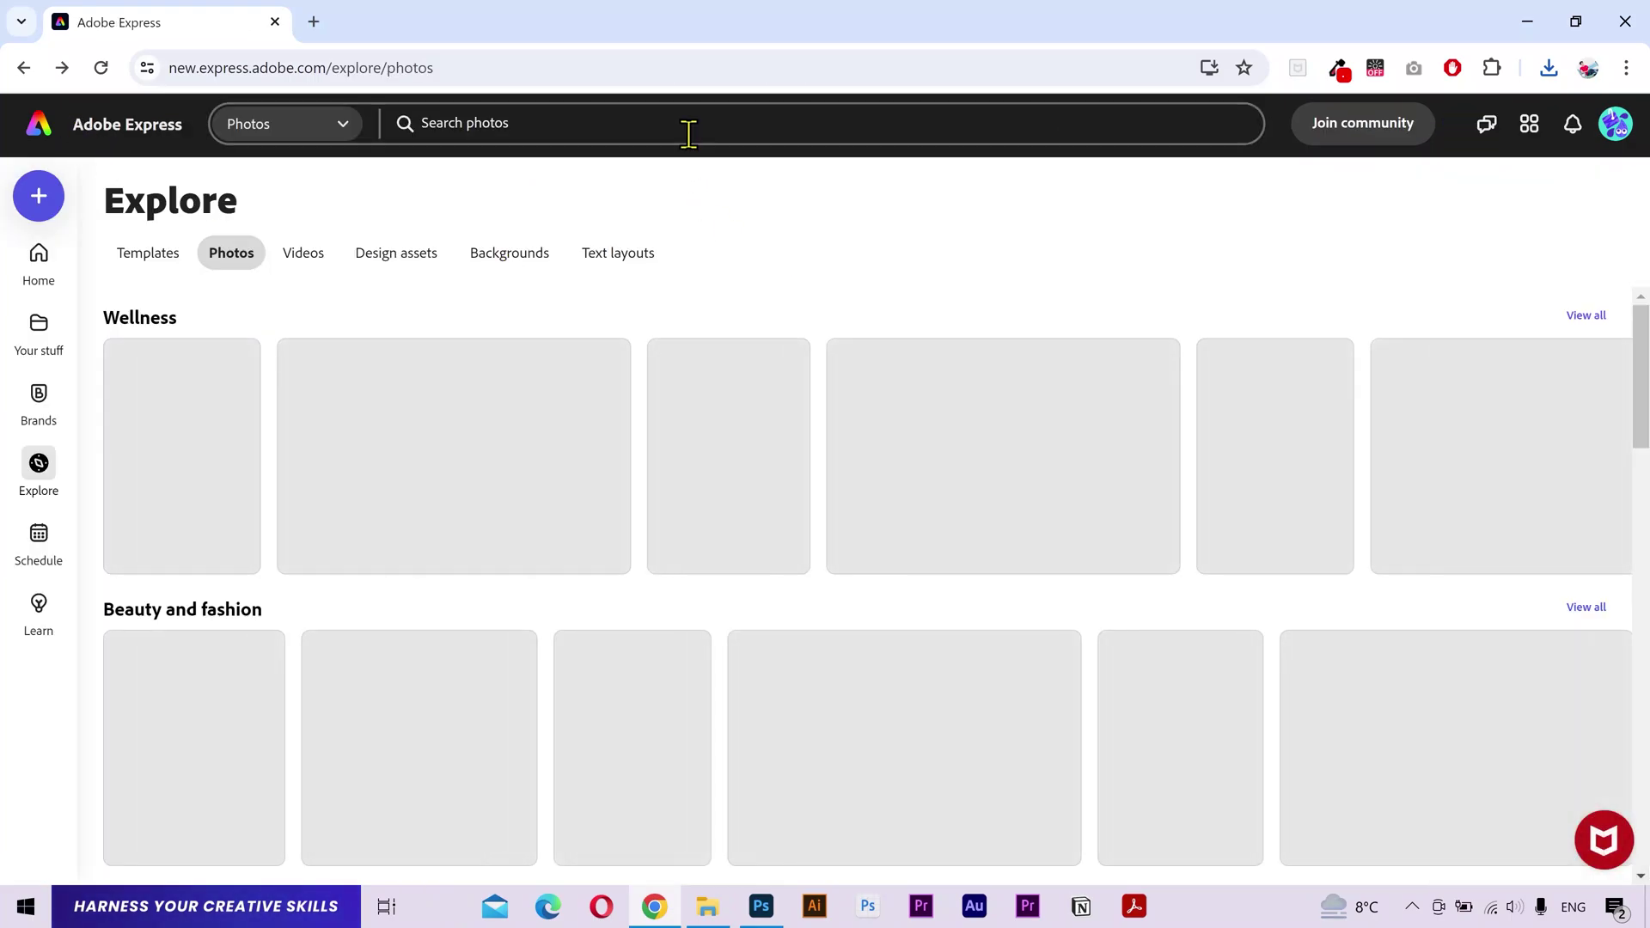
Search the photo collection for "mockup"
left_click(689, 133)
type("mockup")
key("Return")
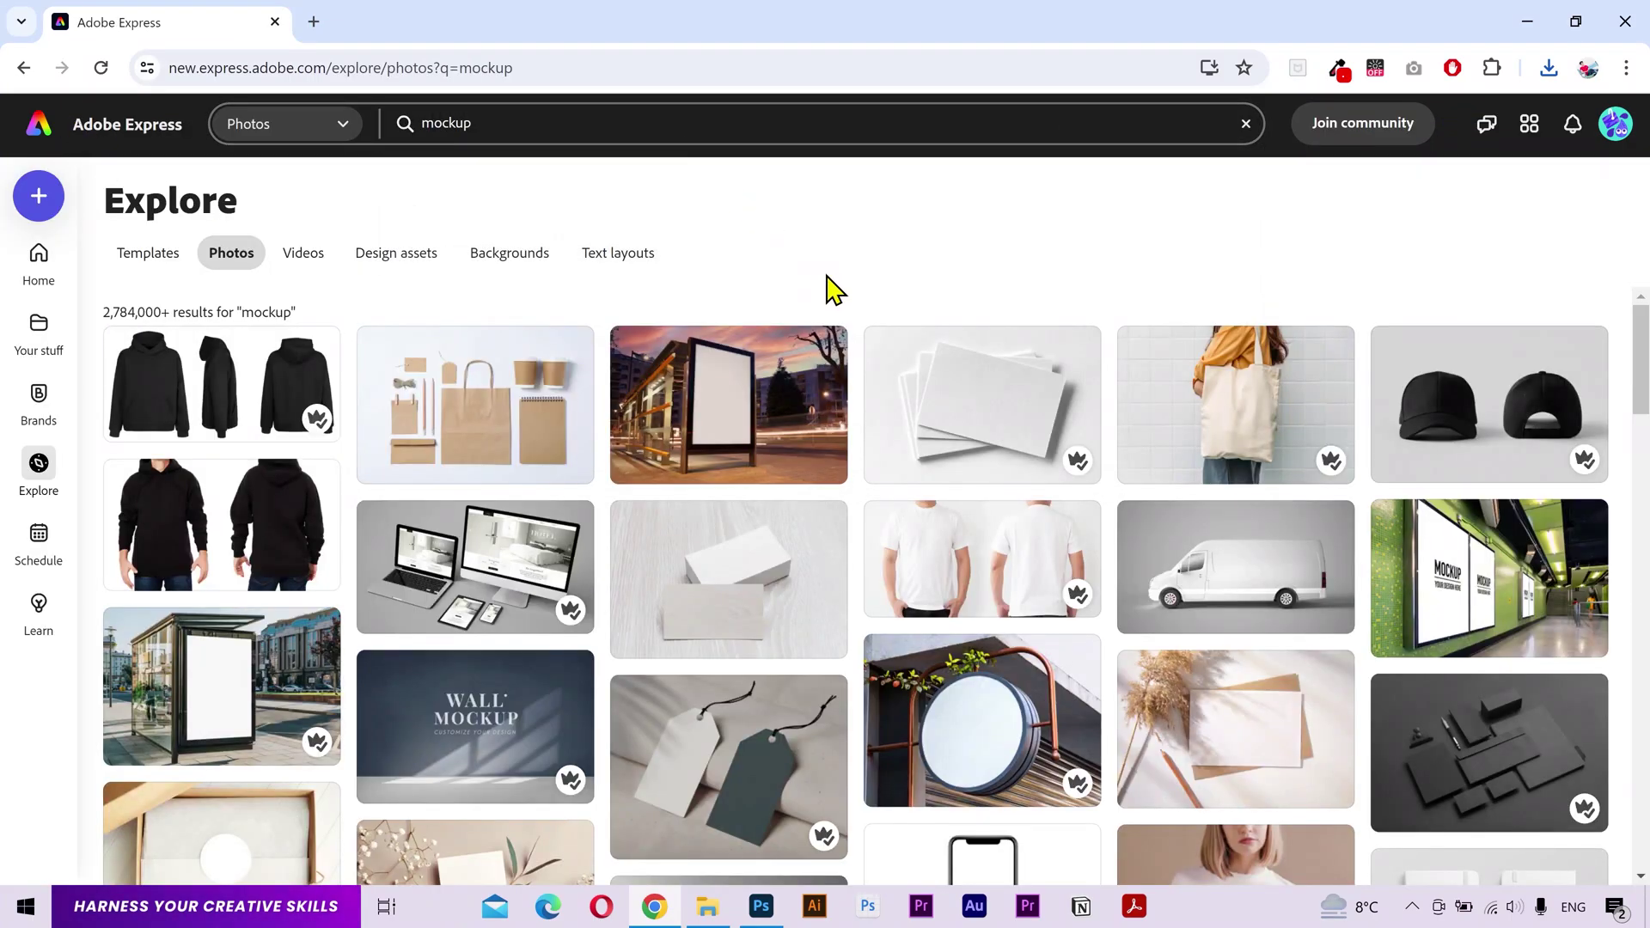
Create an original aspect ratio design from the photo of the blank rectangular wall sign and download it
scroll(848, 349, "down", 15)
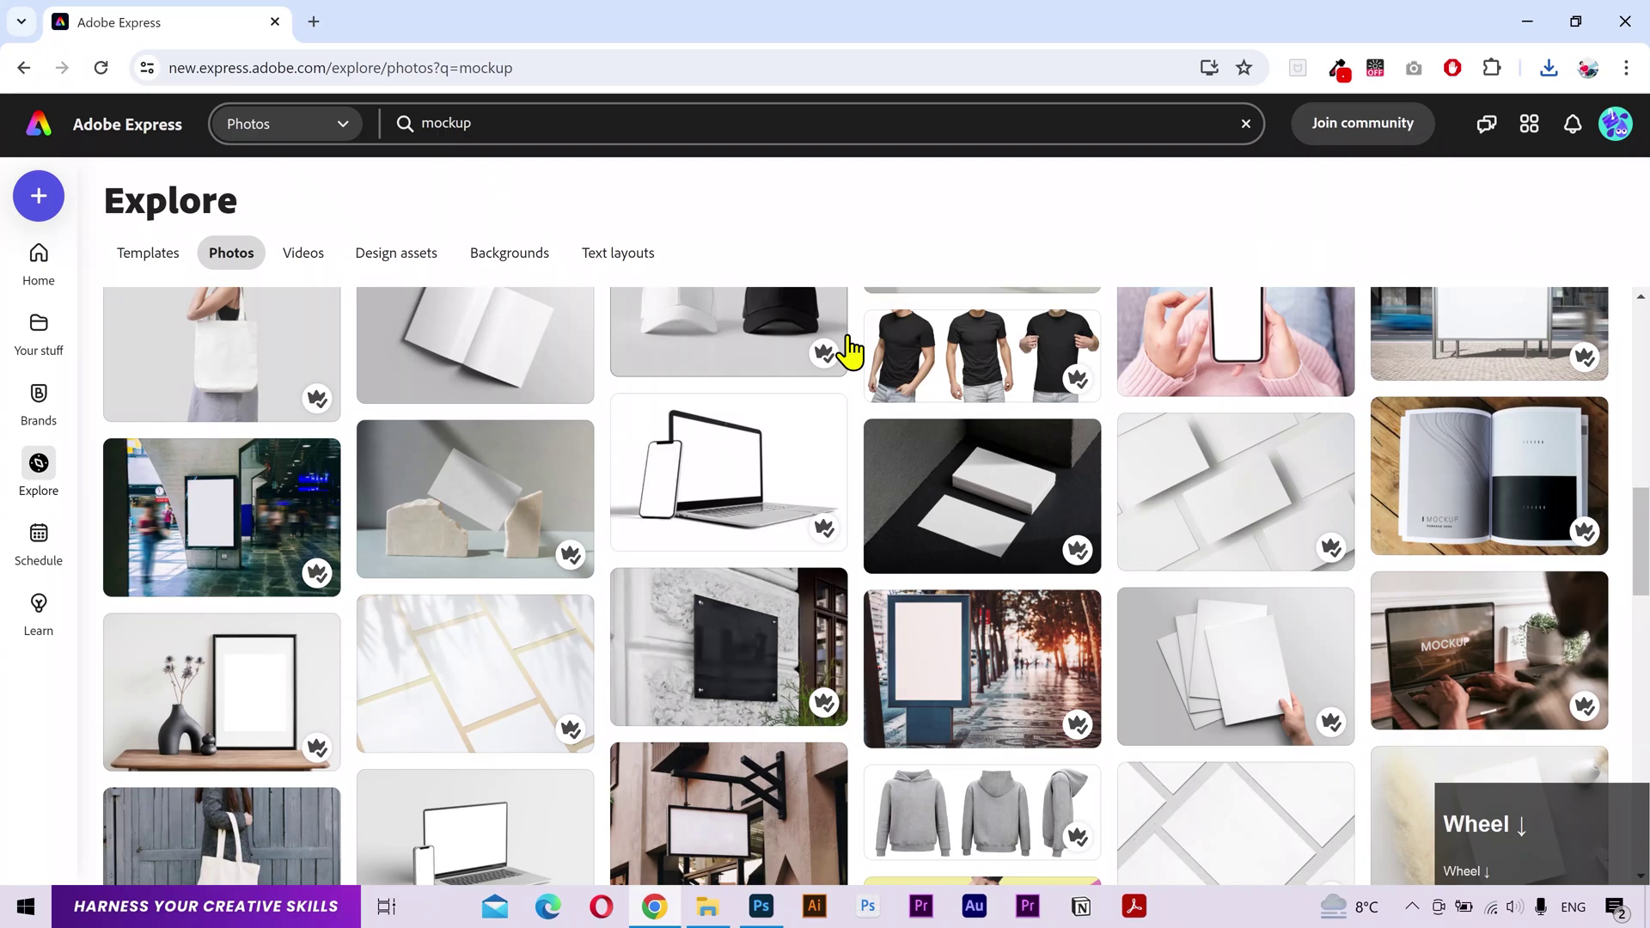
scroll(848, 350, "down", 5)
scroll(848, 350, "down", 6)
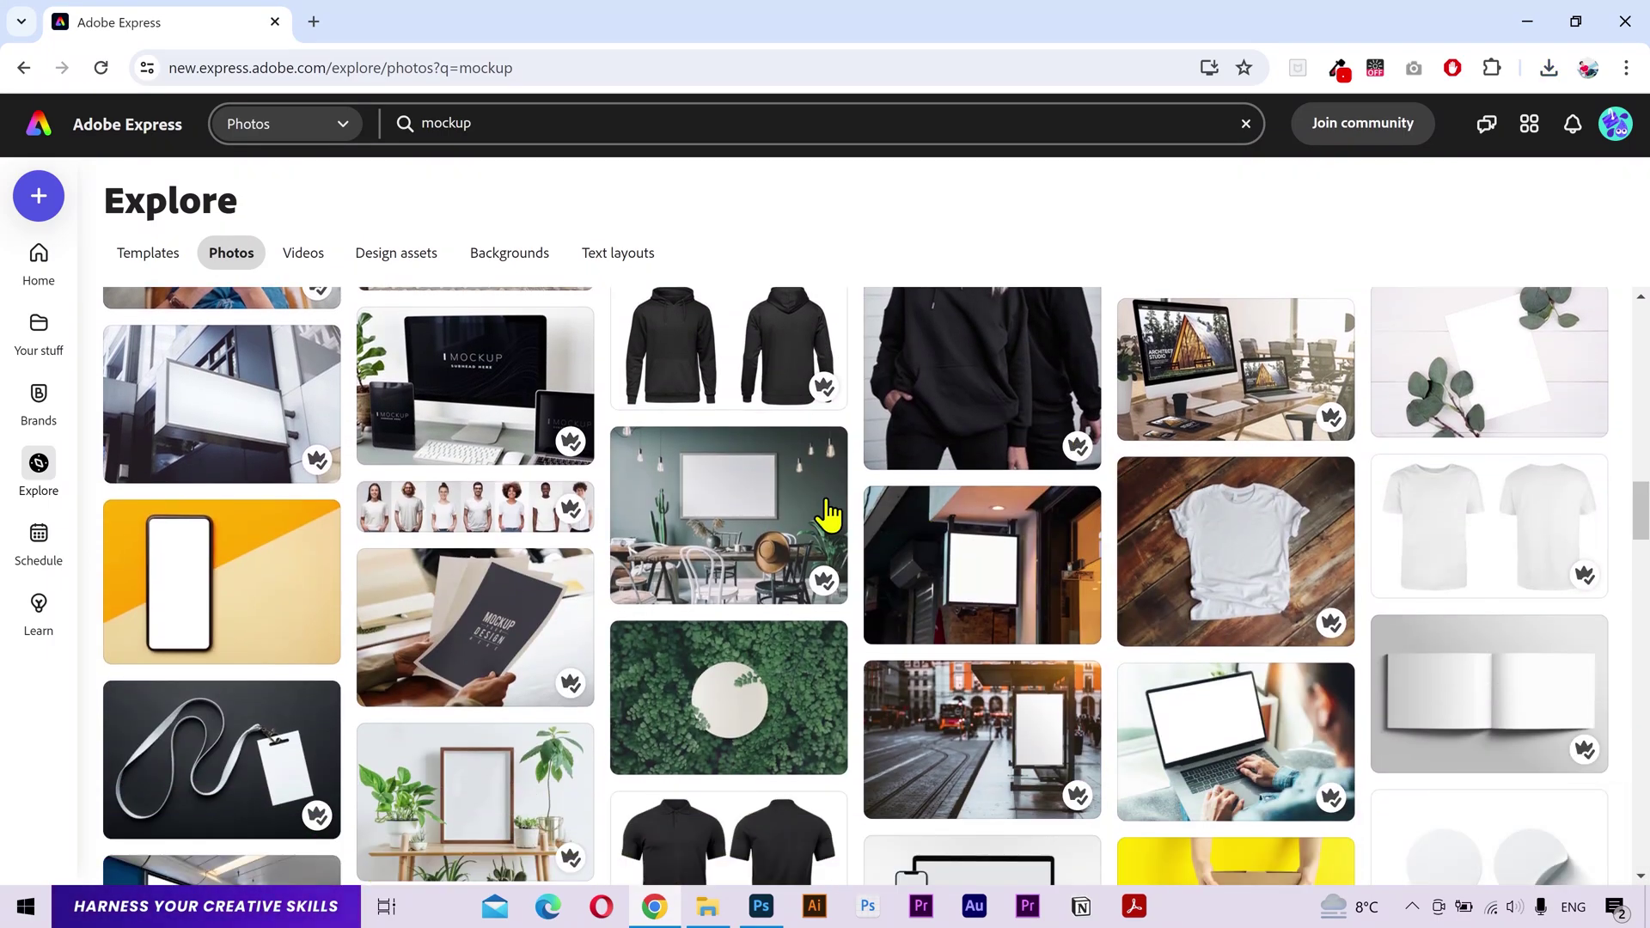
left_click(225, 409)
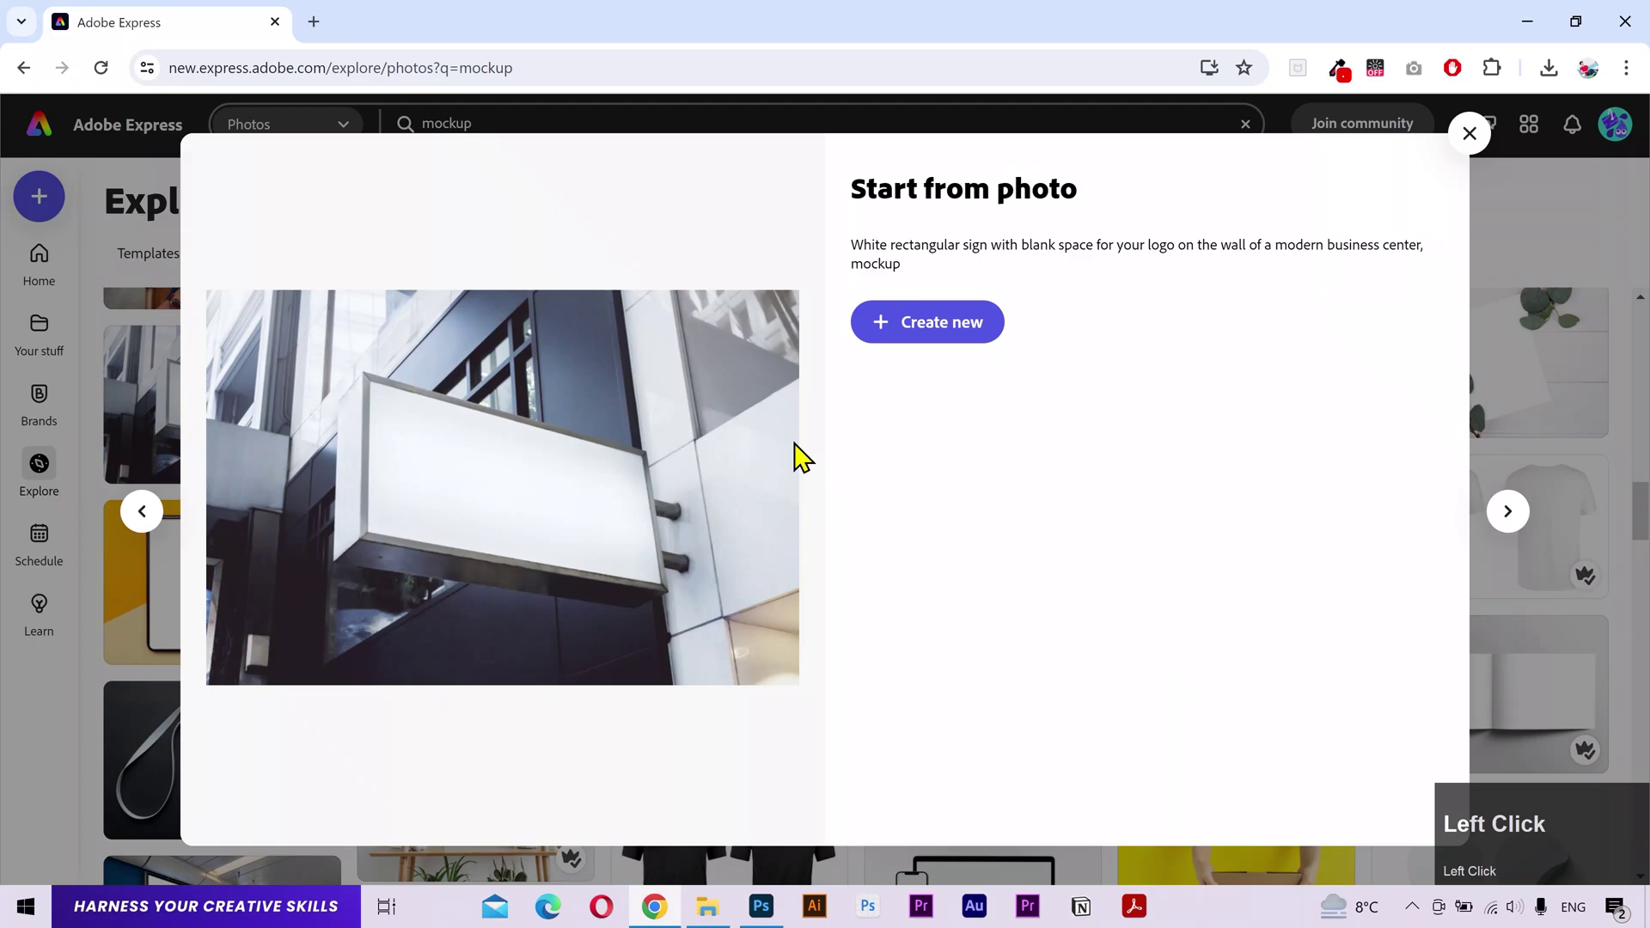
left_click(922, 325)
left_click(963, 456)
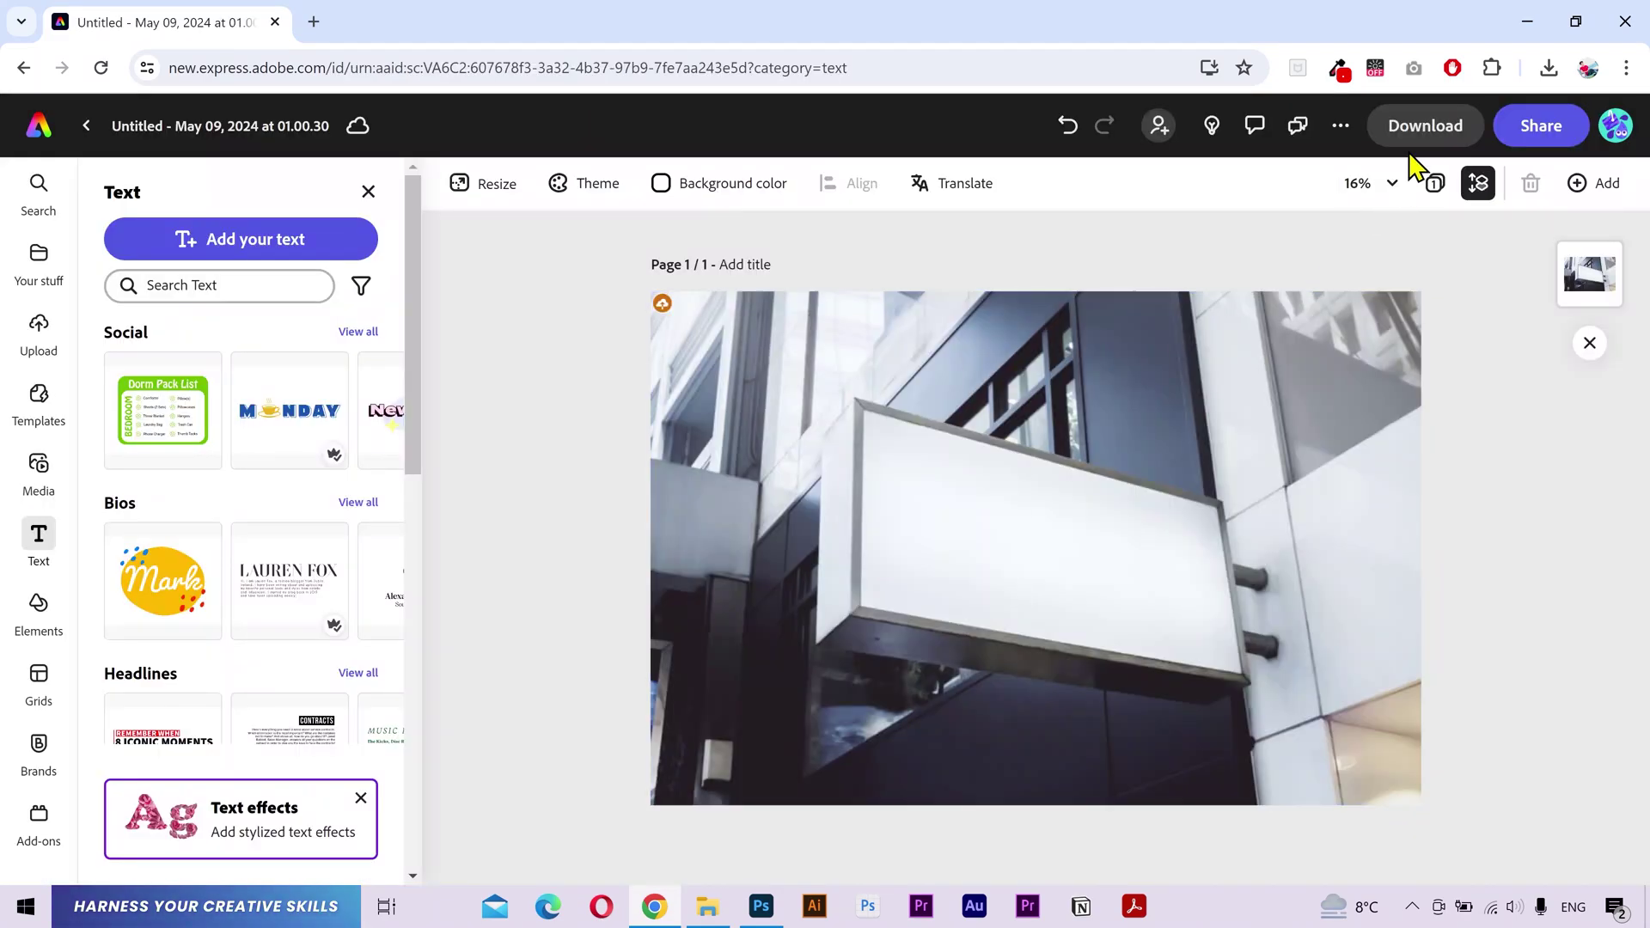
left_click(1427, 126)
left_click(1433, 356)
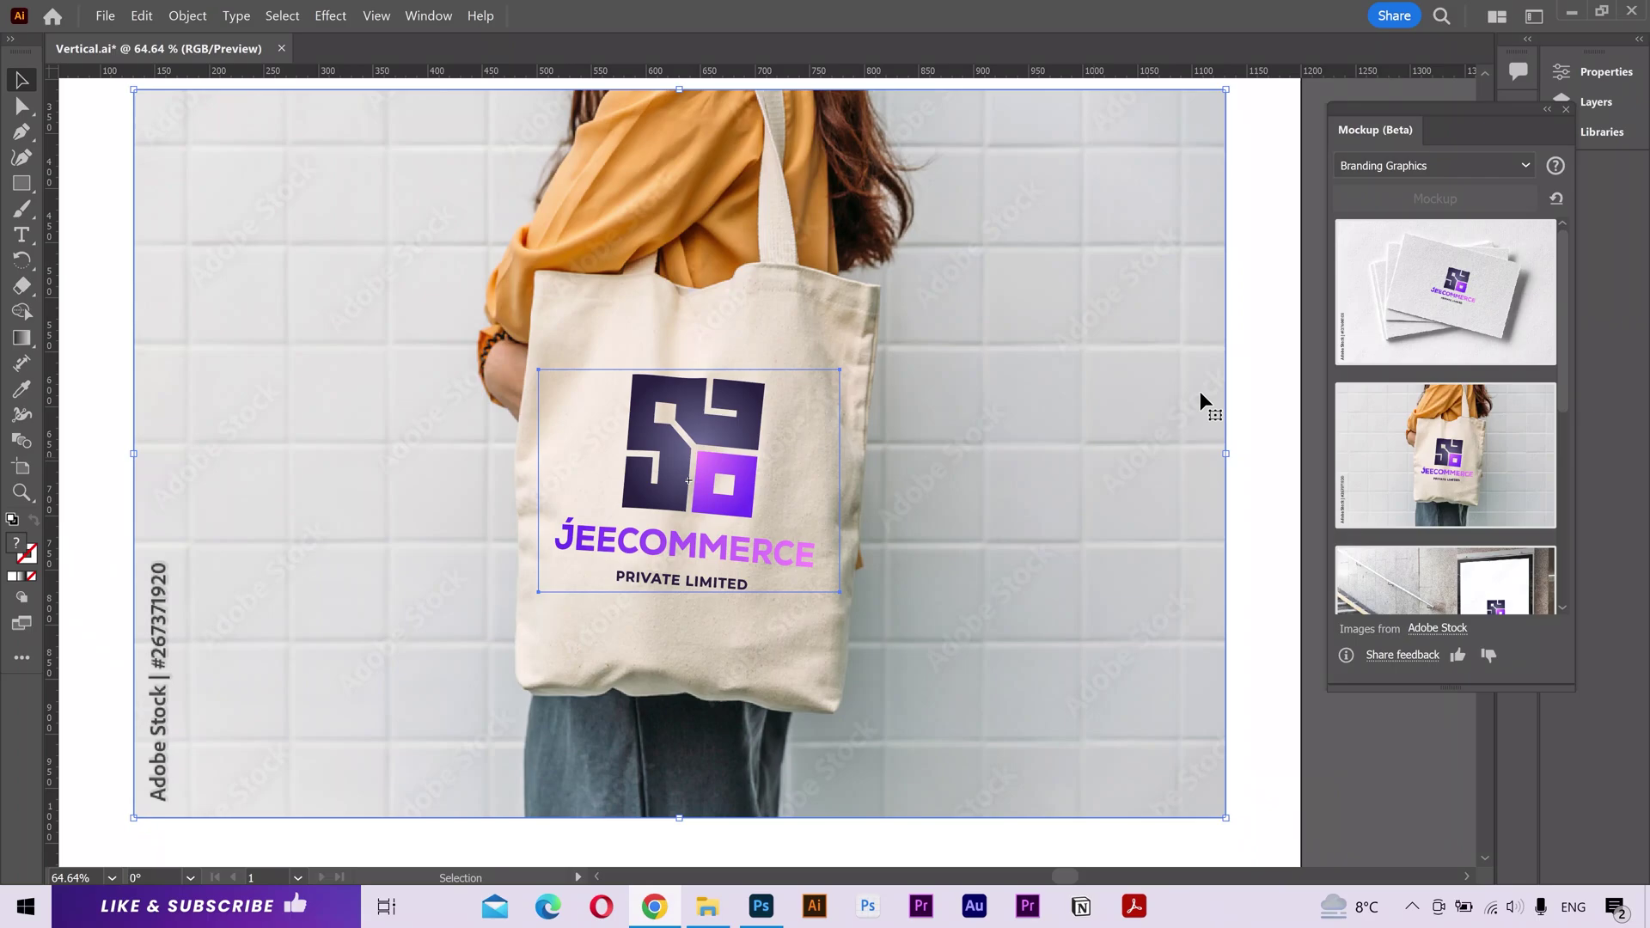
Switch to Illustrator, reset the mockup previews and return to the logo artboard in Vertical.ai
left_click(1556, 200)
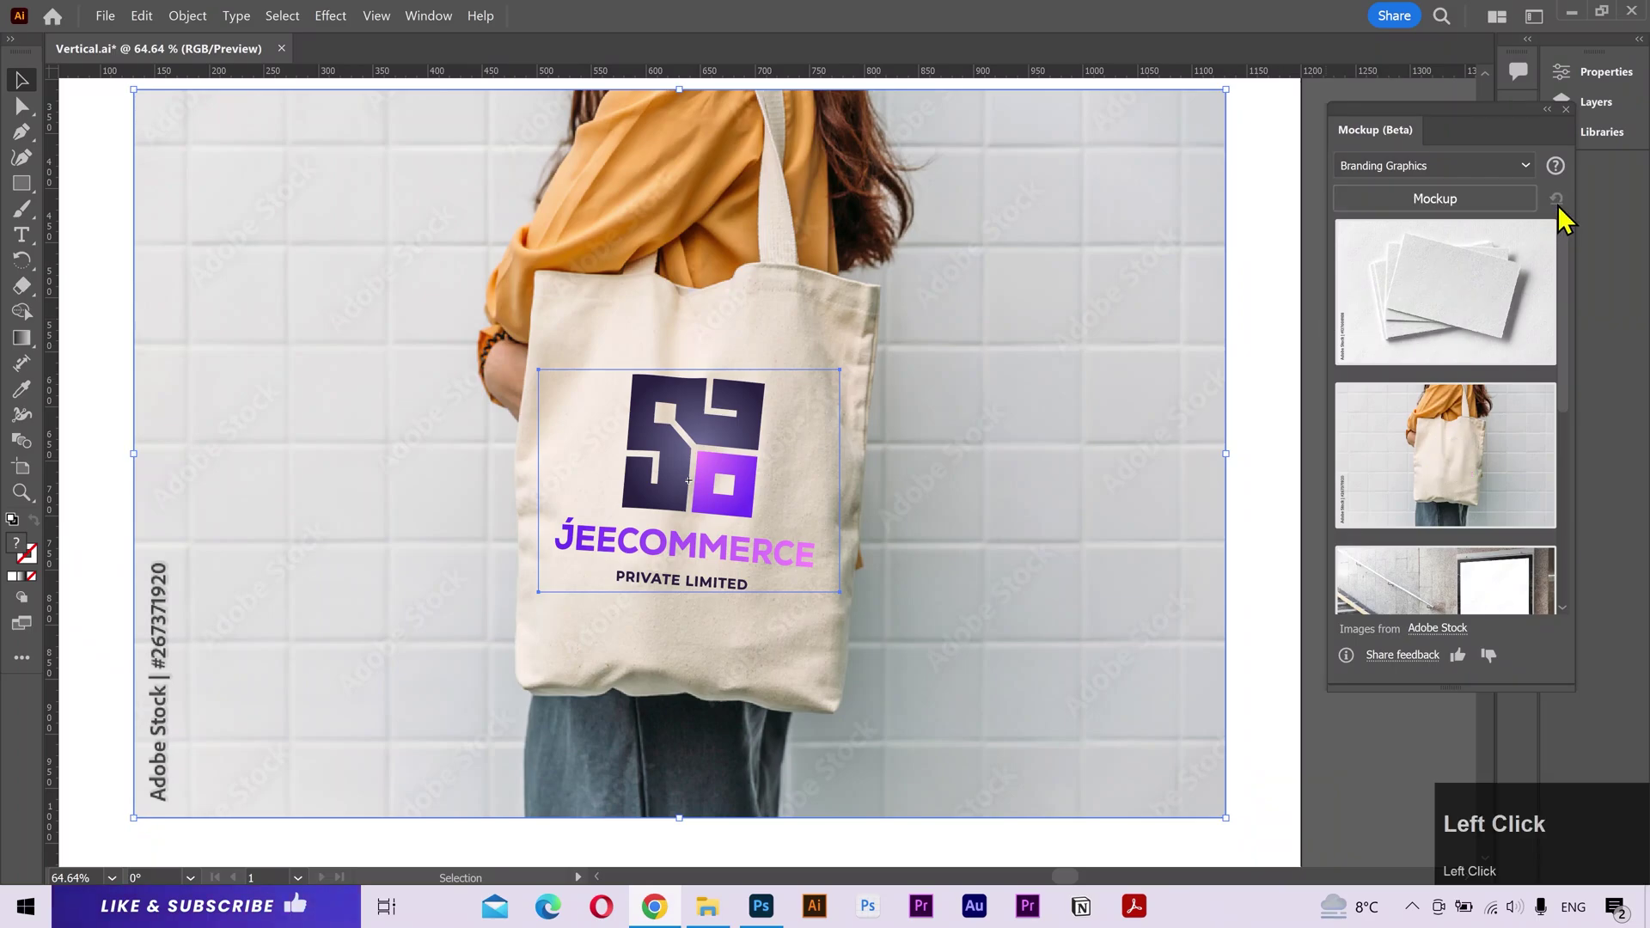
left_click(1162, 466)
key("z")
left_click_drag(1060, 371, 963, 378)
key("space")
left_click_drag(963, 378, 820, 401)
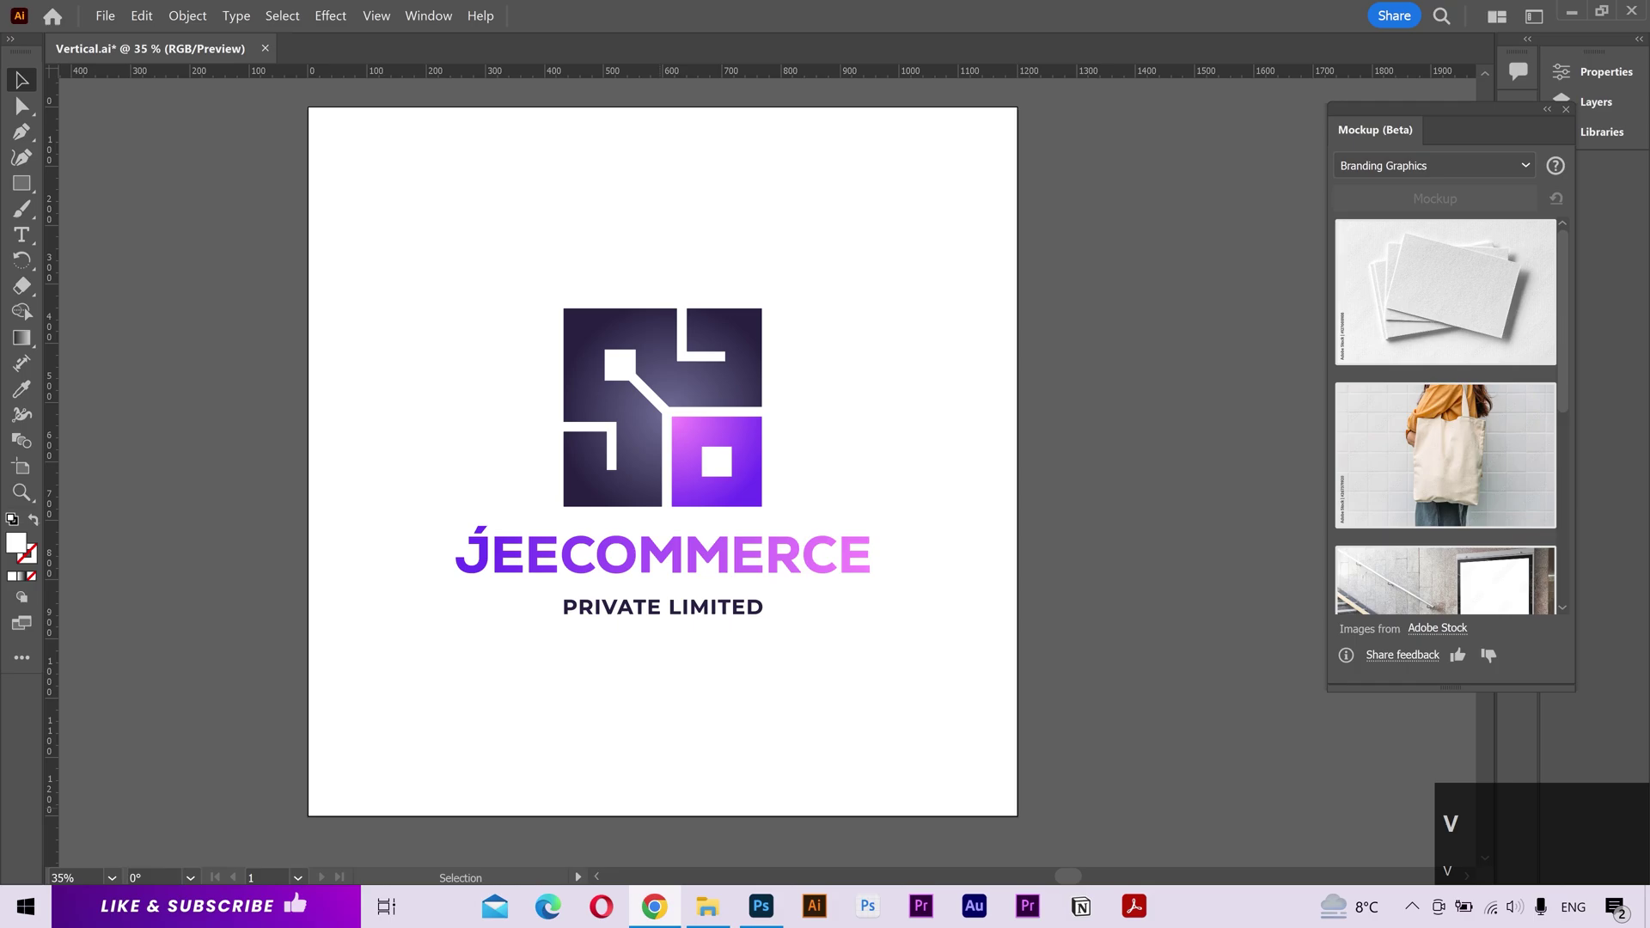
Place the downloaded business card photo into the logo document and scale it down beside the artboard
left_click(581, 802)
left_click_drag(771, 825, 877, 604)
left_click_drag(1124, 250, 899, 494)
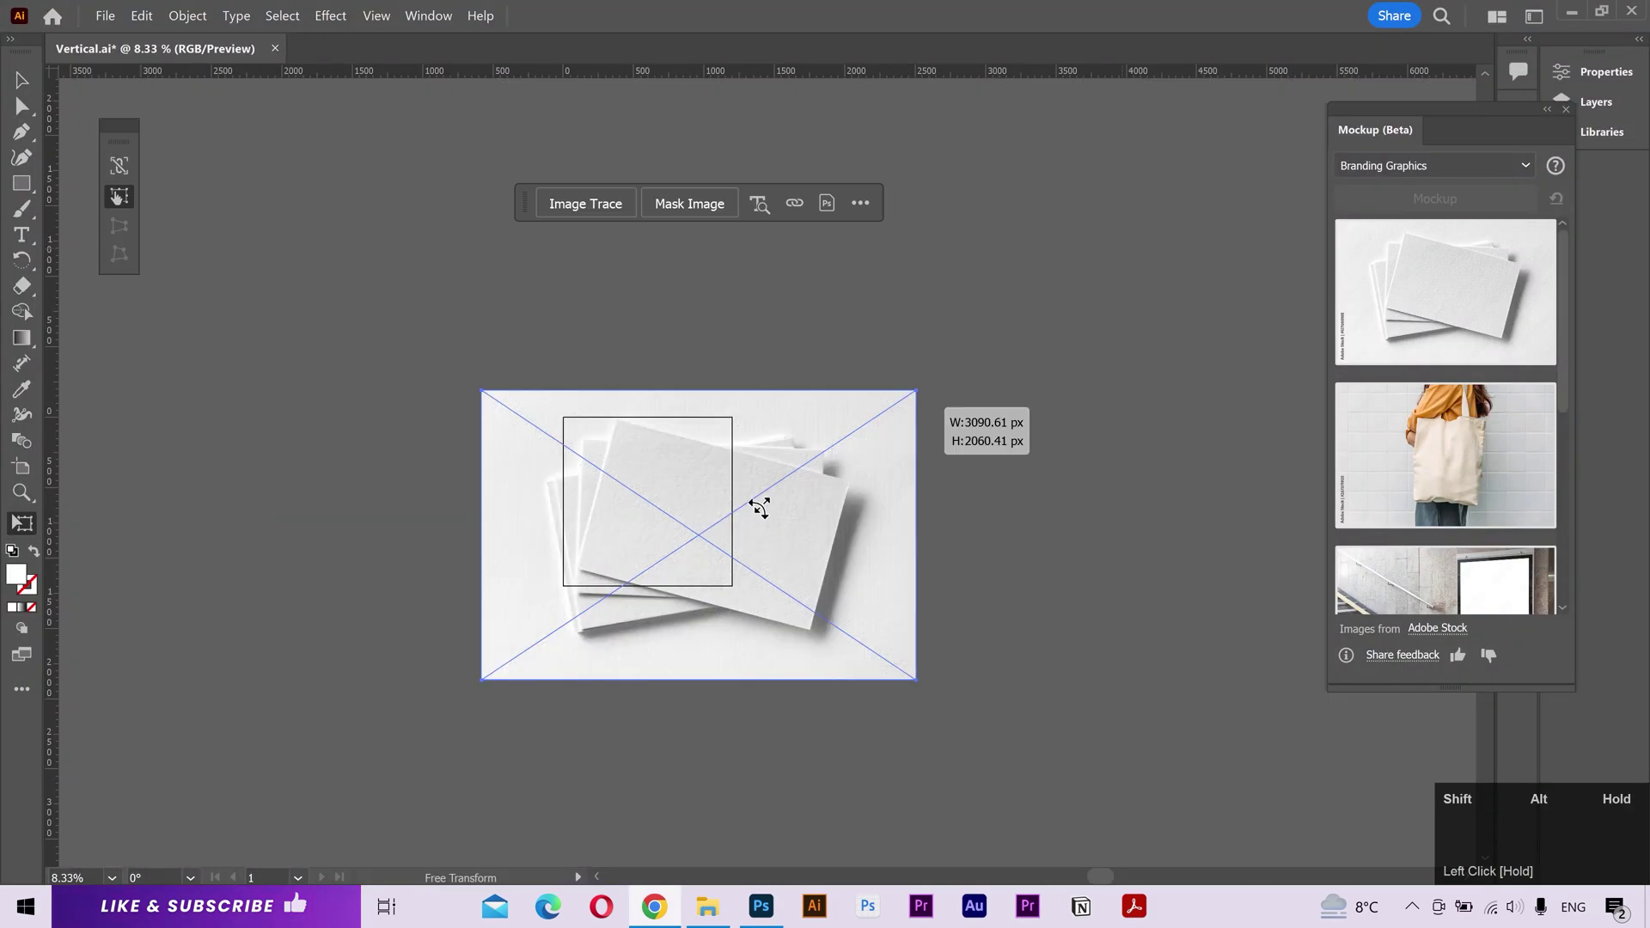
key("v")
key("z")
left_click_drag(779, 499, 1101, 490)
left_click_drag(668, 448, 699, 430)
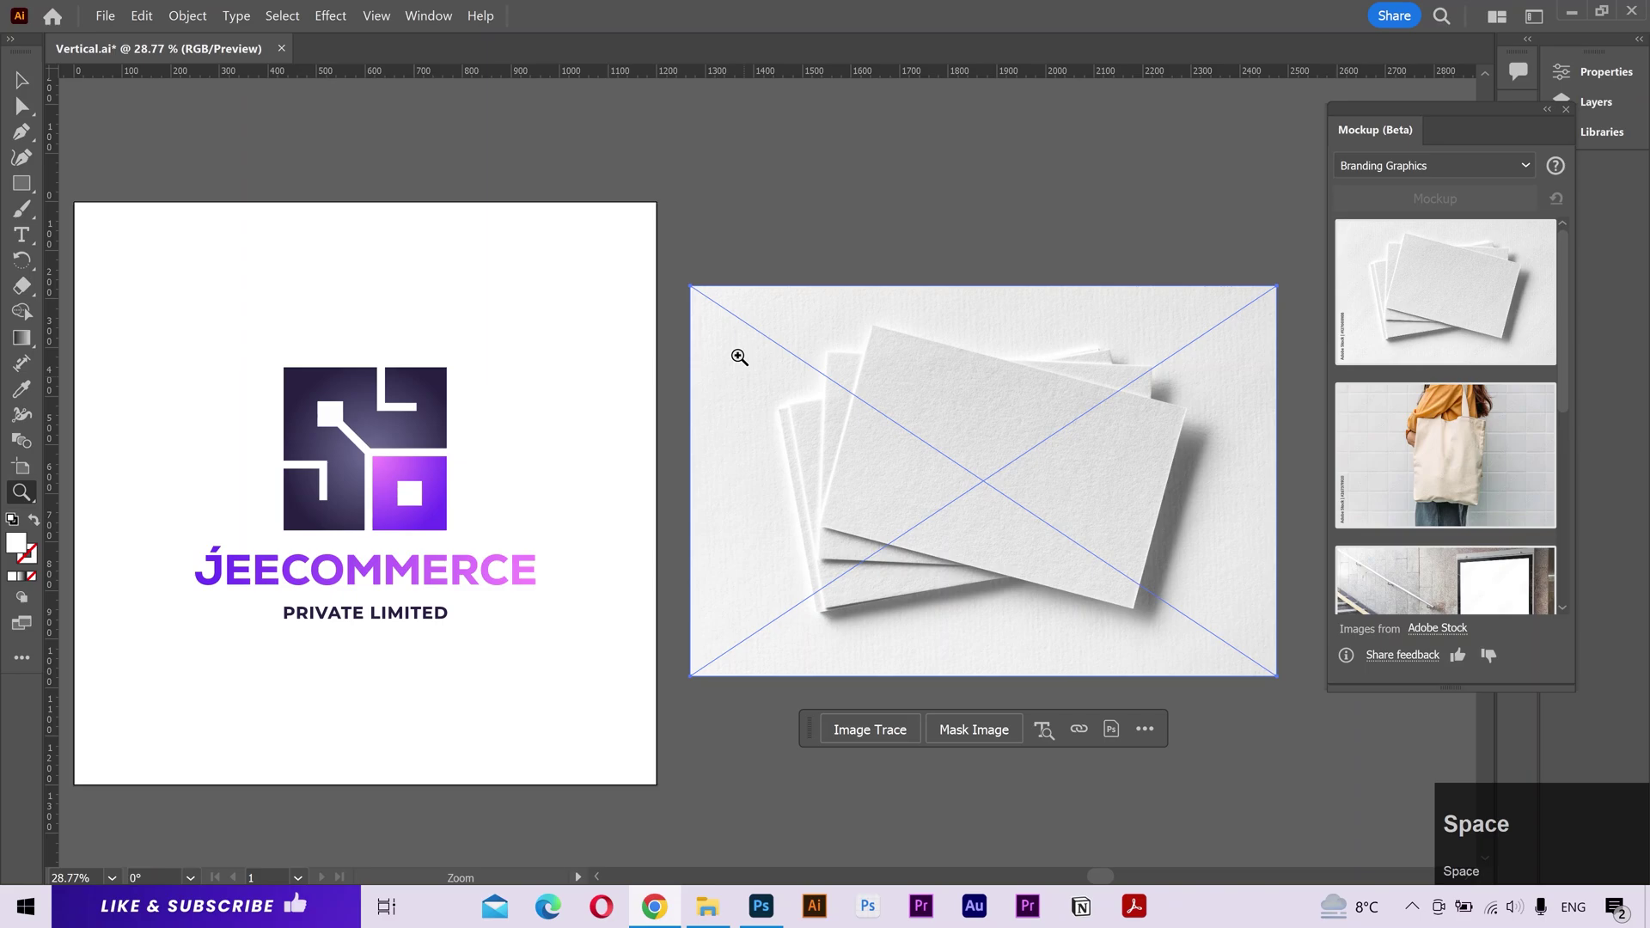
key("e")
left_click_drag(688, 287, 669, 271)
key("v")
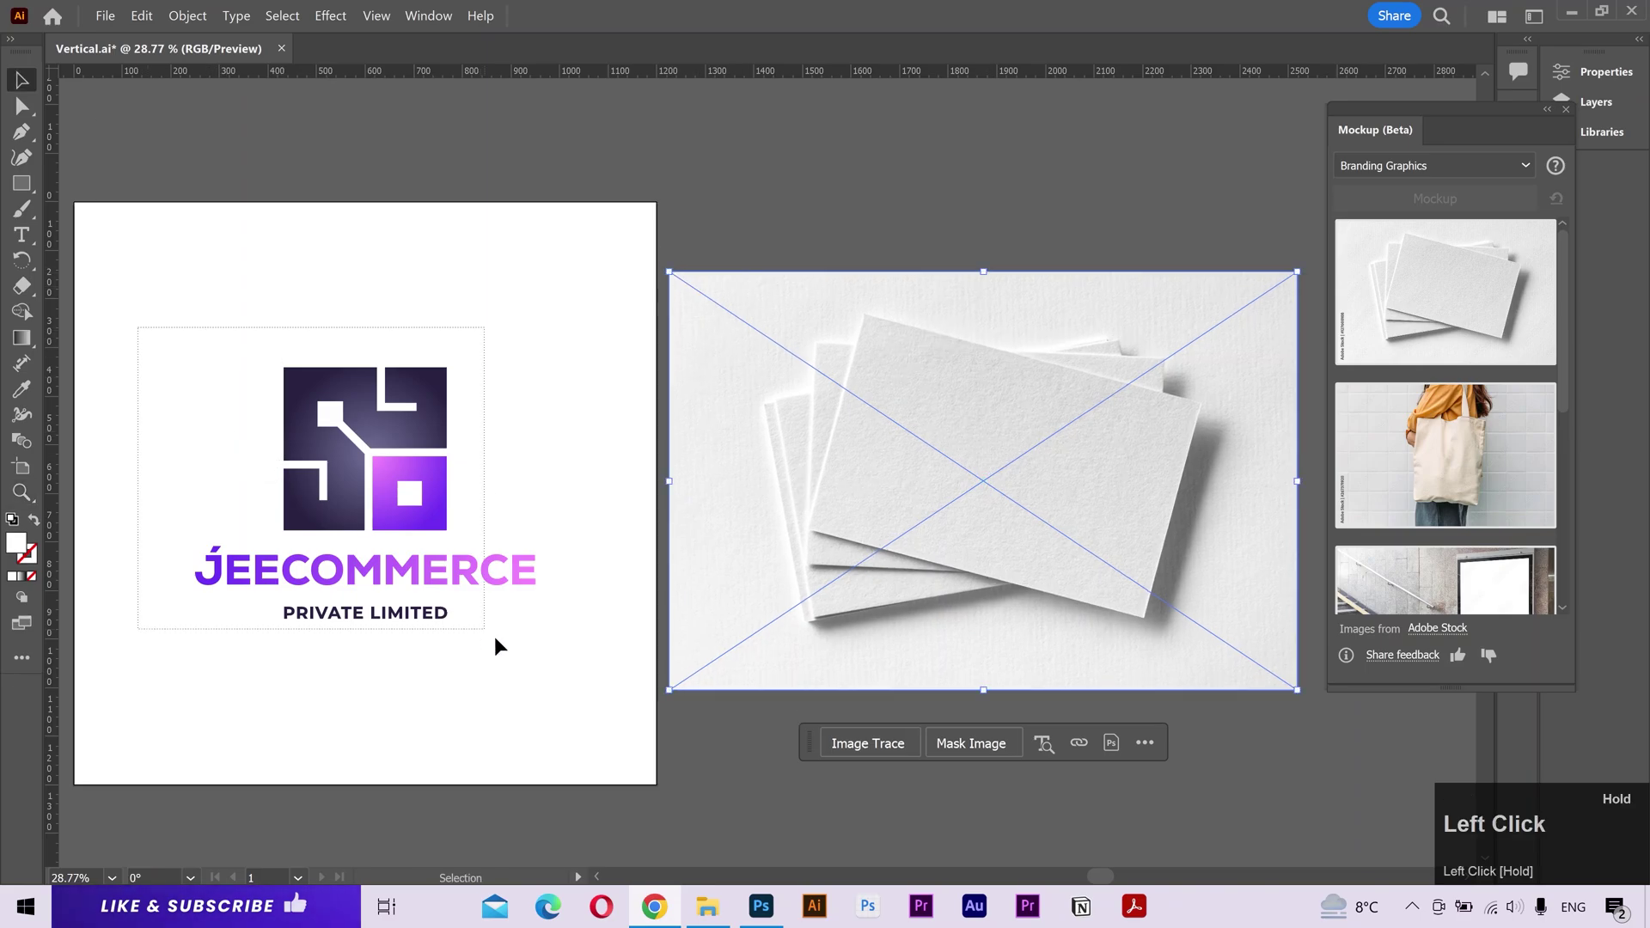
Group all parts of the JEECOMMERCE logo on the artboard
left_click_drag(495, 637, 578, 677)
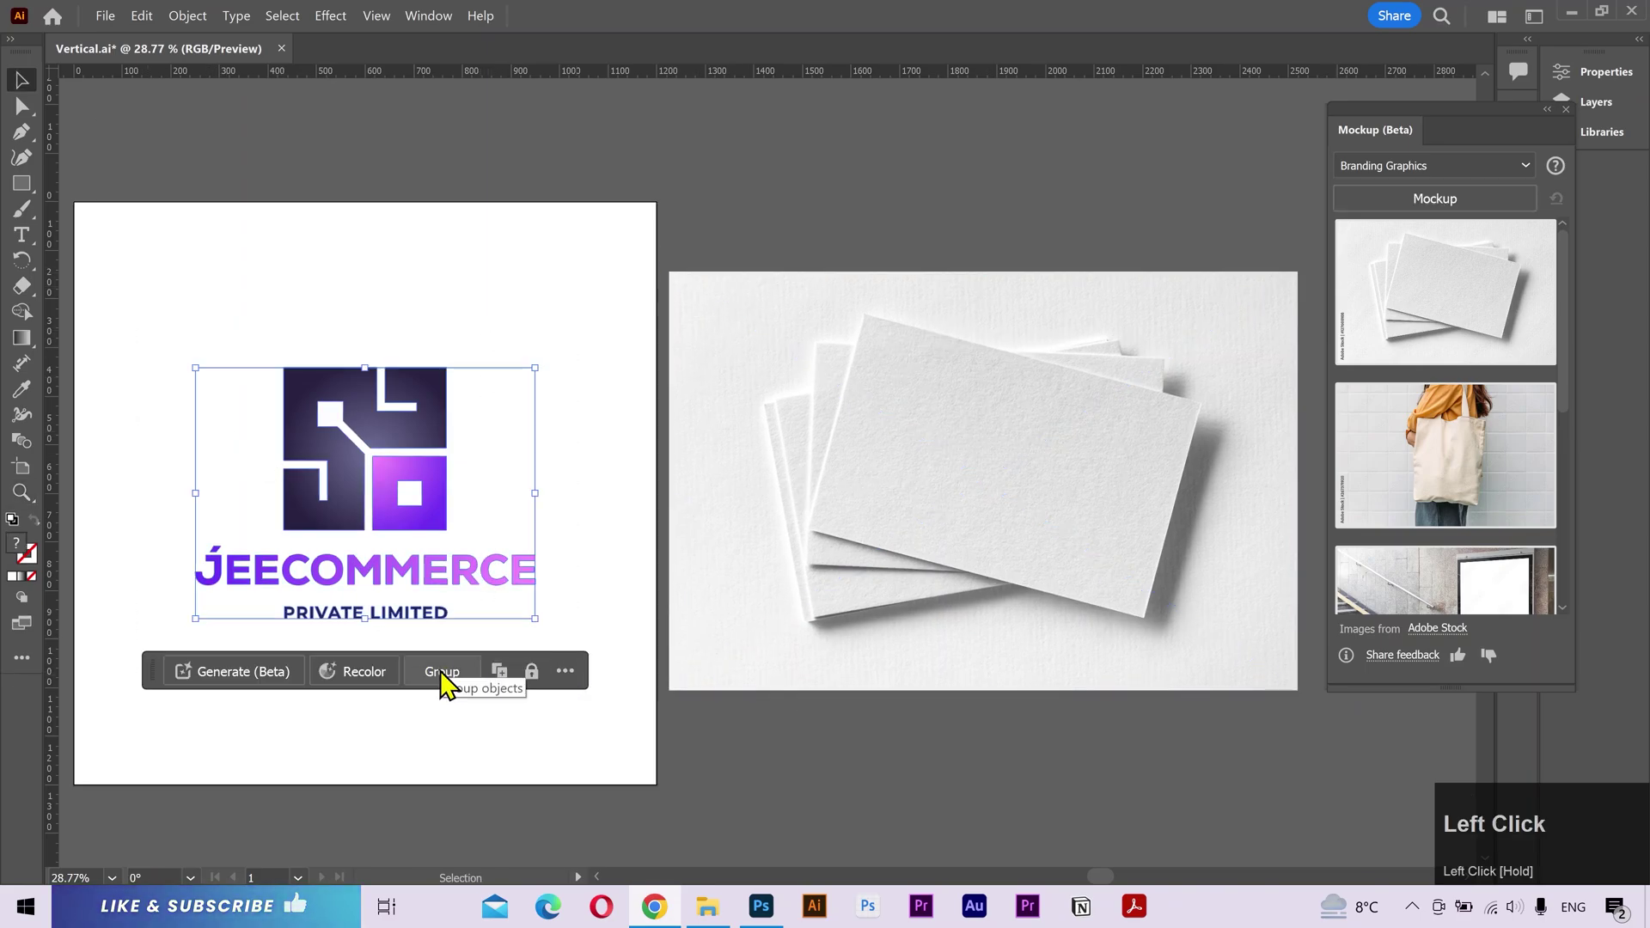
right_click(427, 487)
left_click(471, 709)
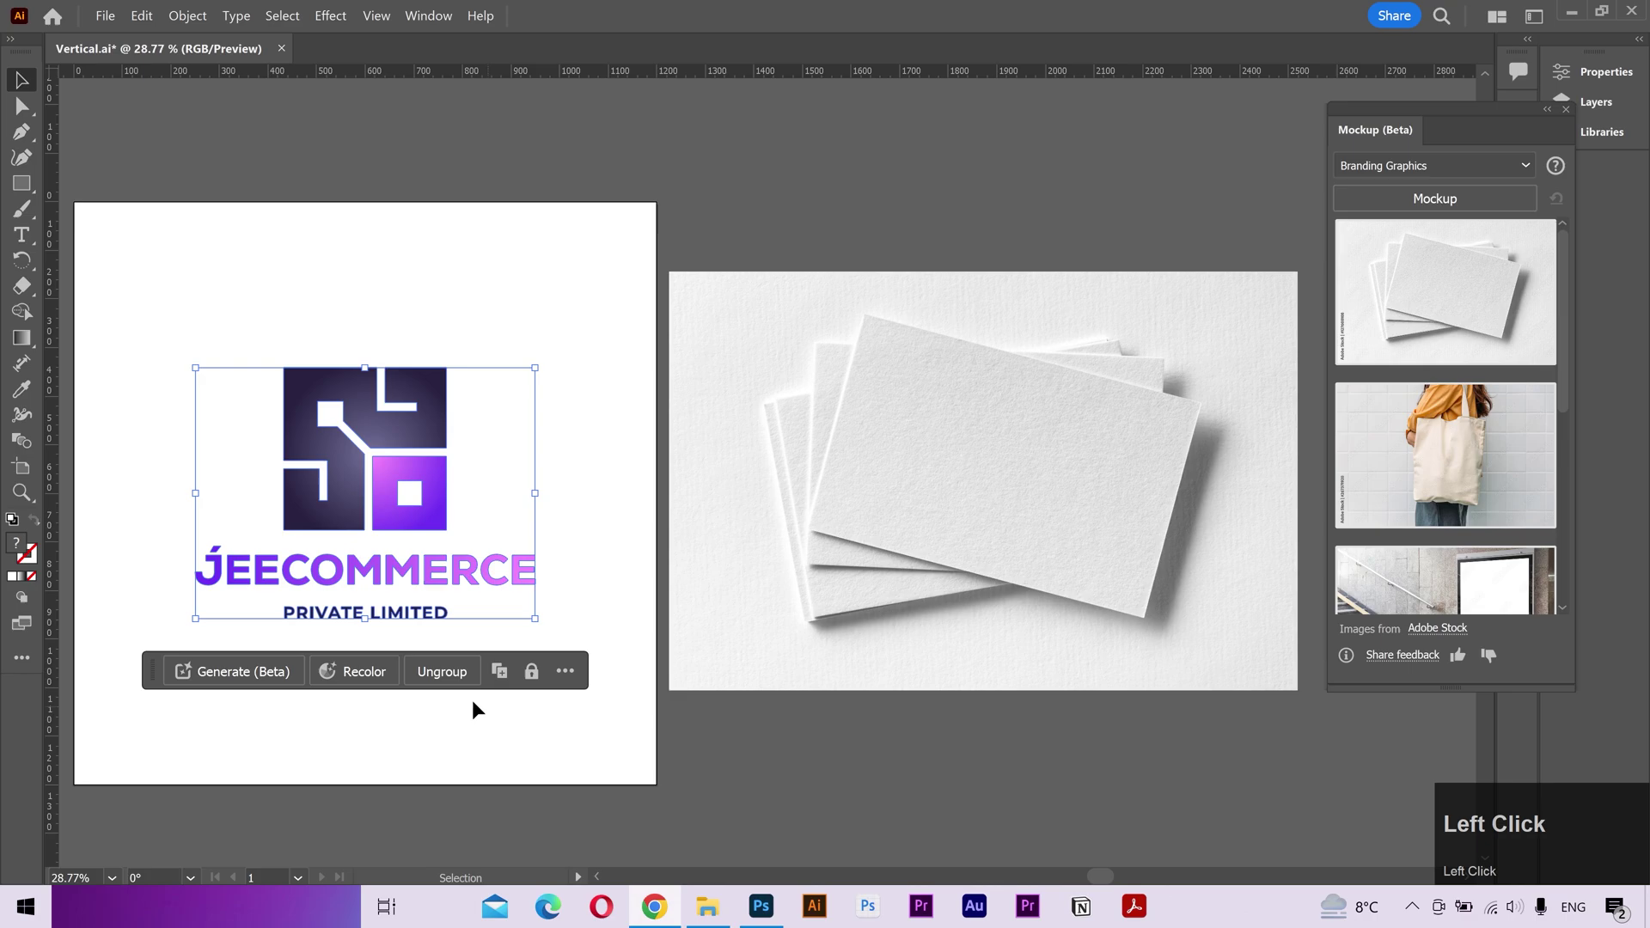
Select the grouped logo together with the business card photo and make a Mockup (Beta) from them
left_click(187, 359)
left_click_drag(949, 658, 953, 662)
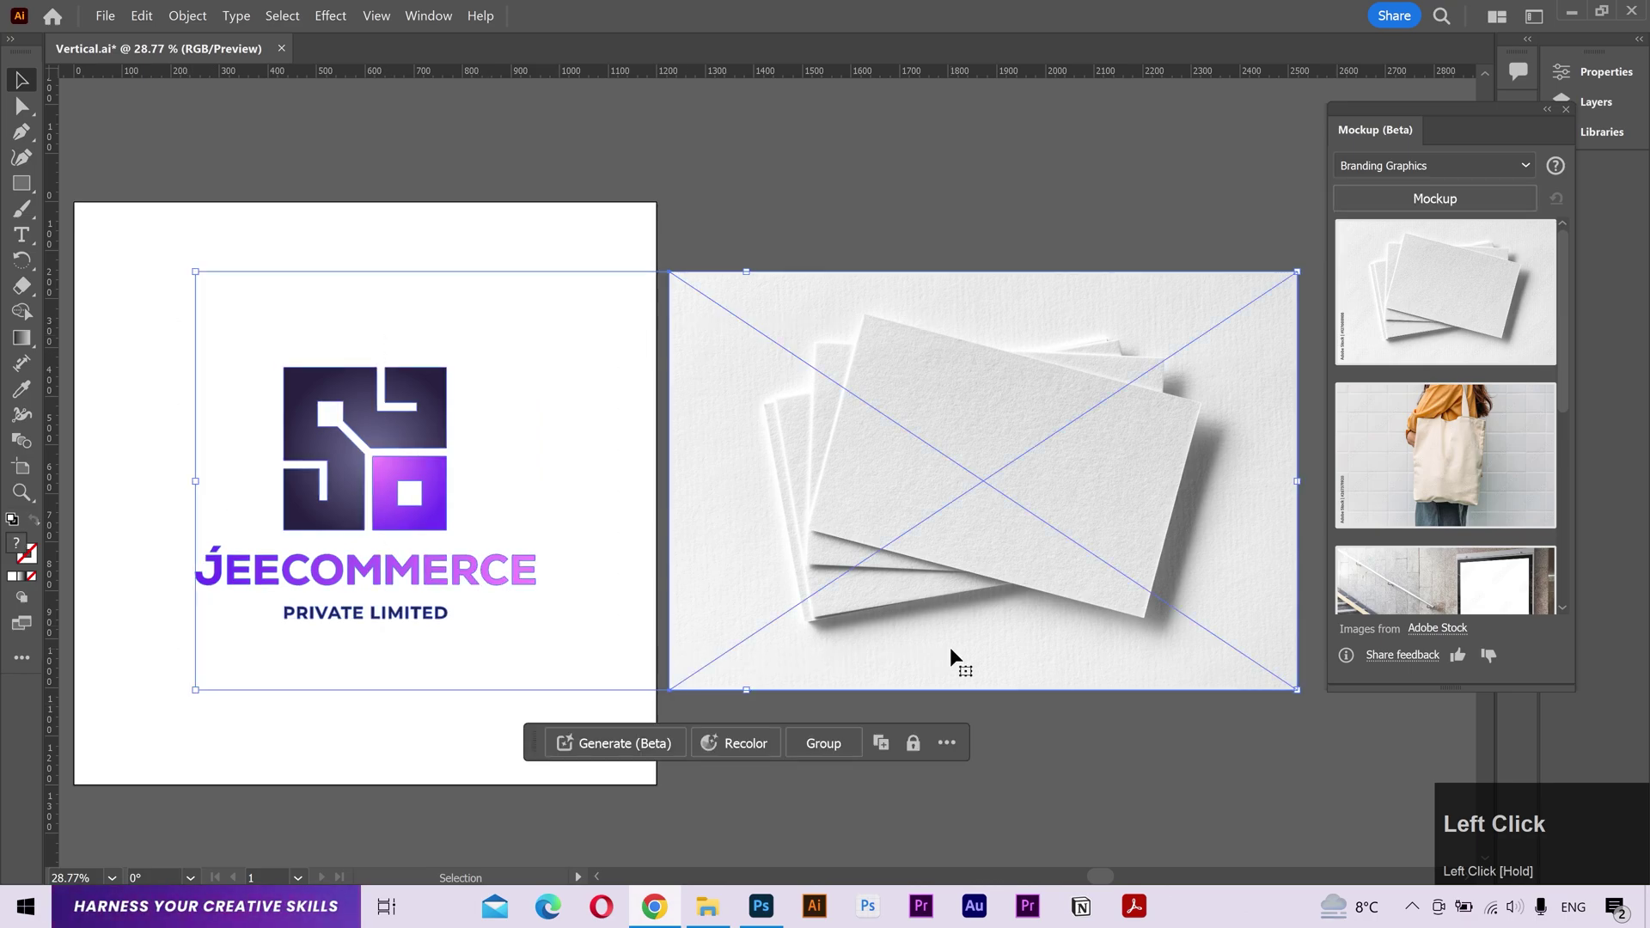
left_click(188, 17)
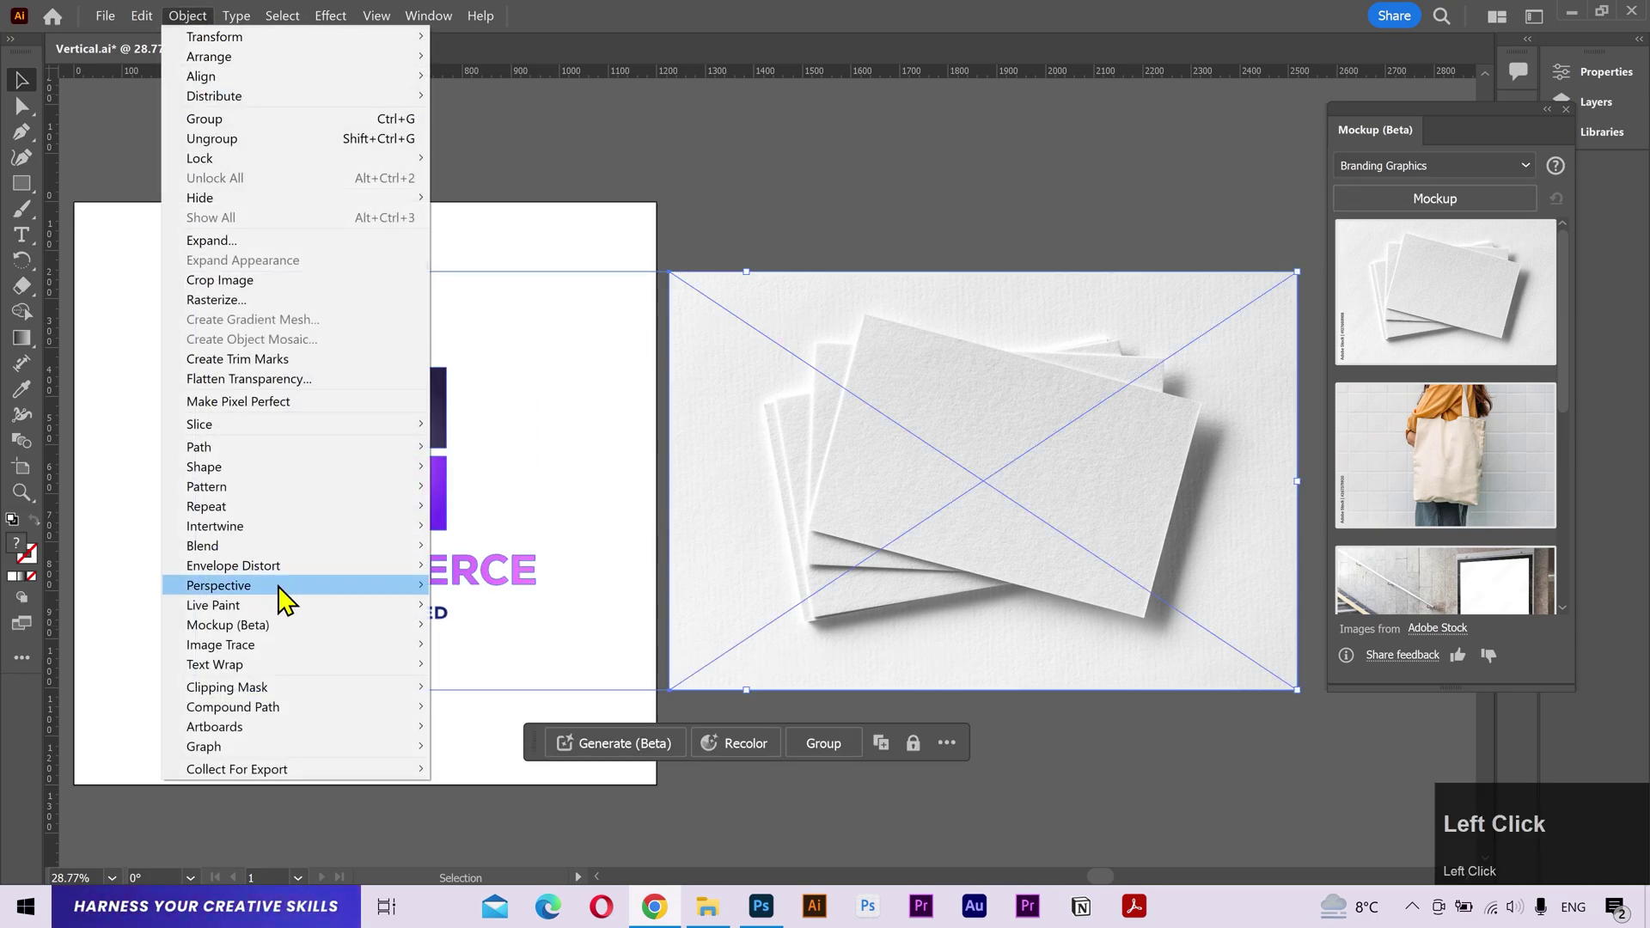
mouse_move(293, 627)
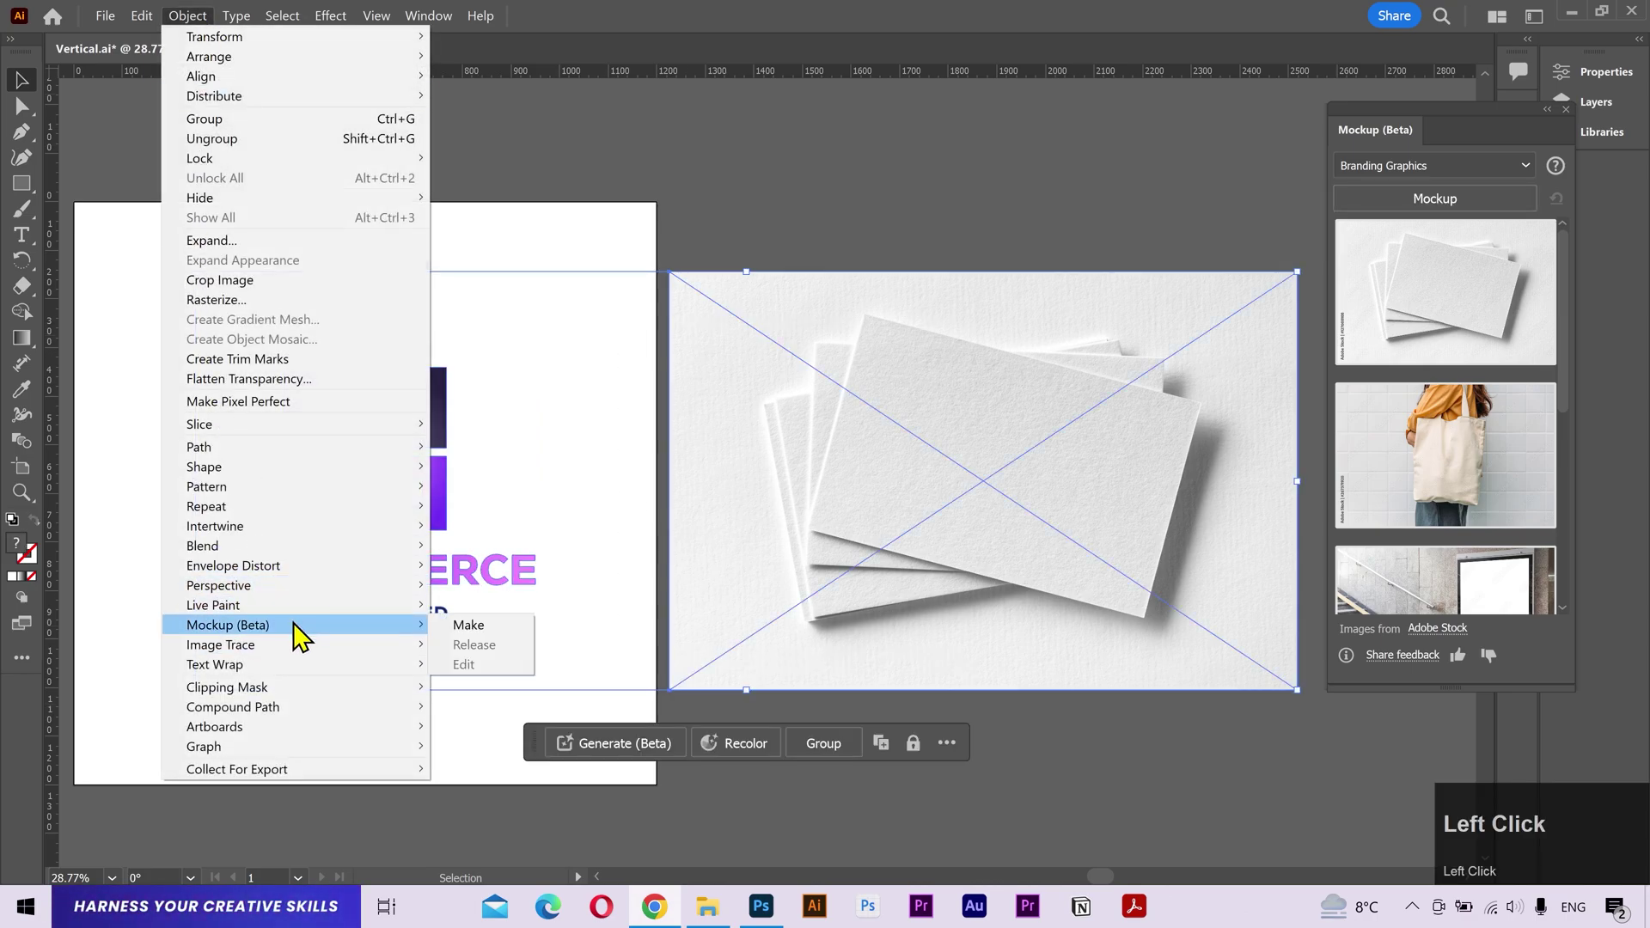
left_click(478, 627)
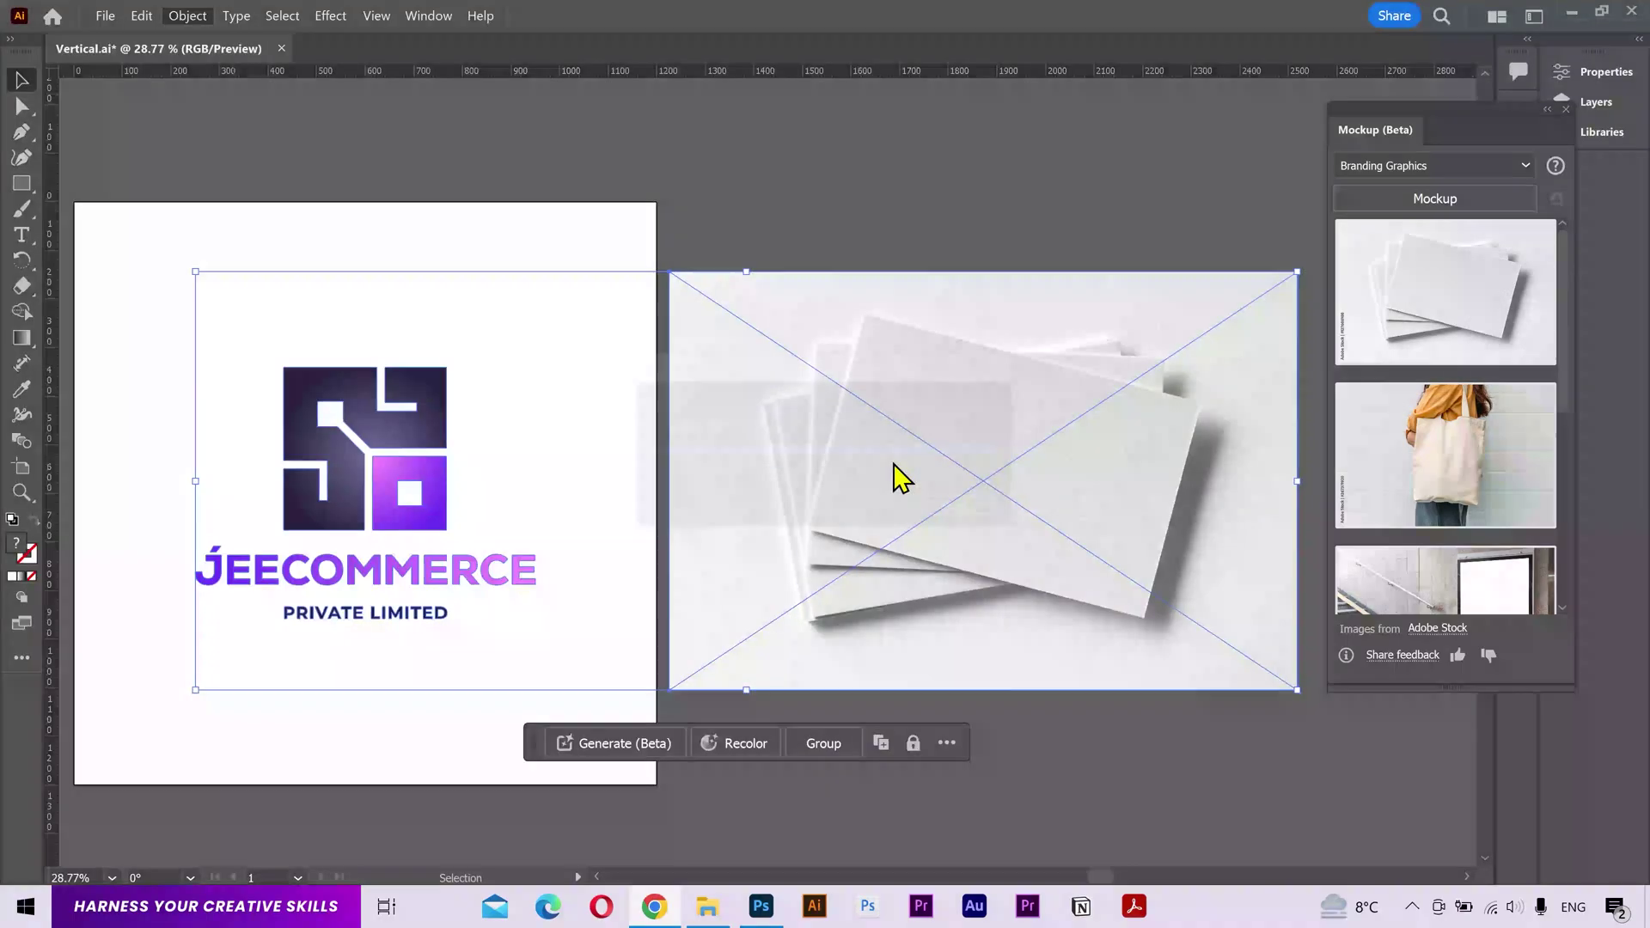
Scale the logo down in the mockup and place it tilted on the front business card
key("e")
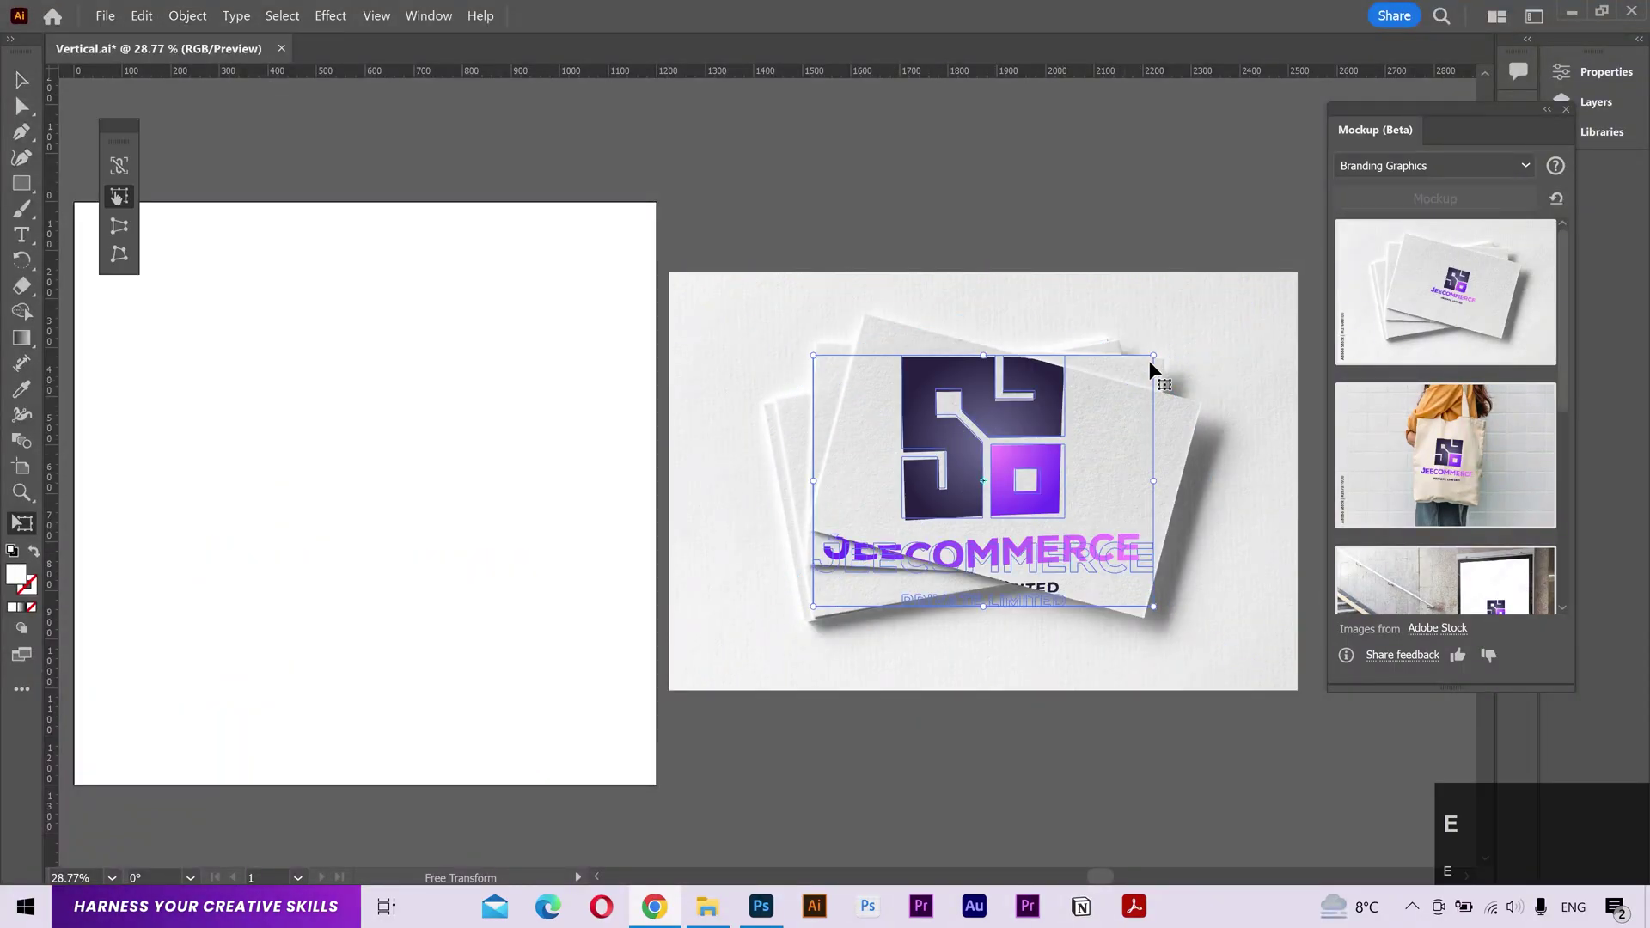
left_click_drag(1149, 365, 1087, 440)
key("r")
key("v")
left_click_drag(1005, 482, 1009, 464)
key("r")
key("e")
key("v")
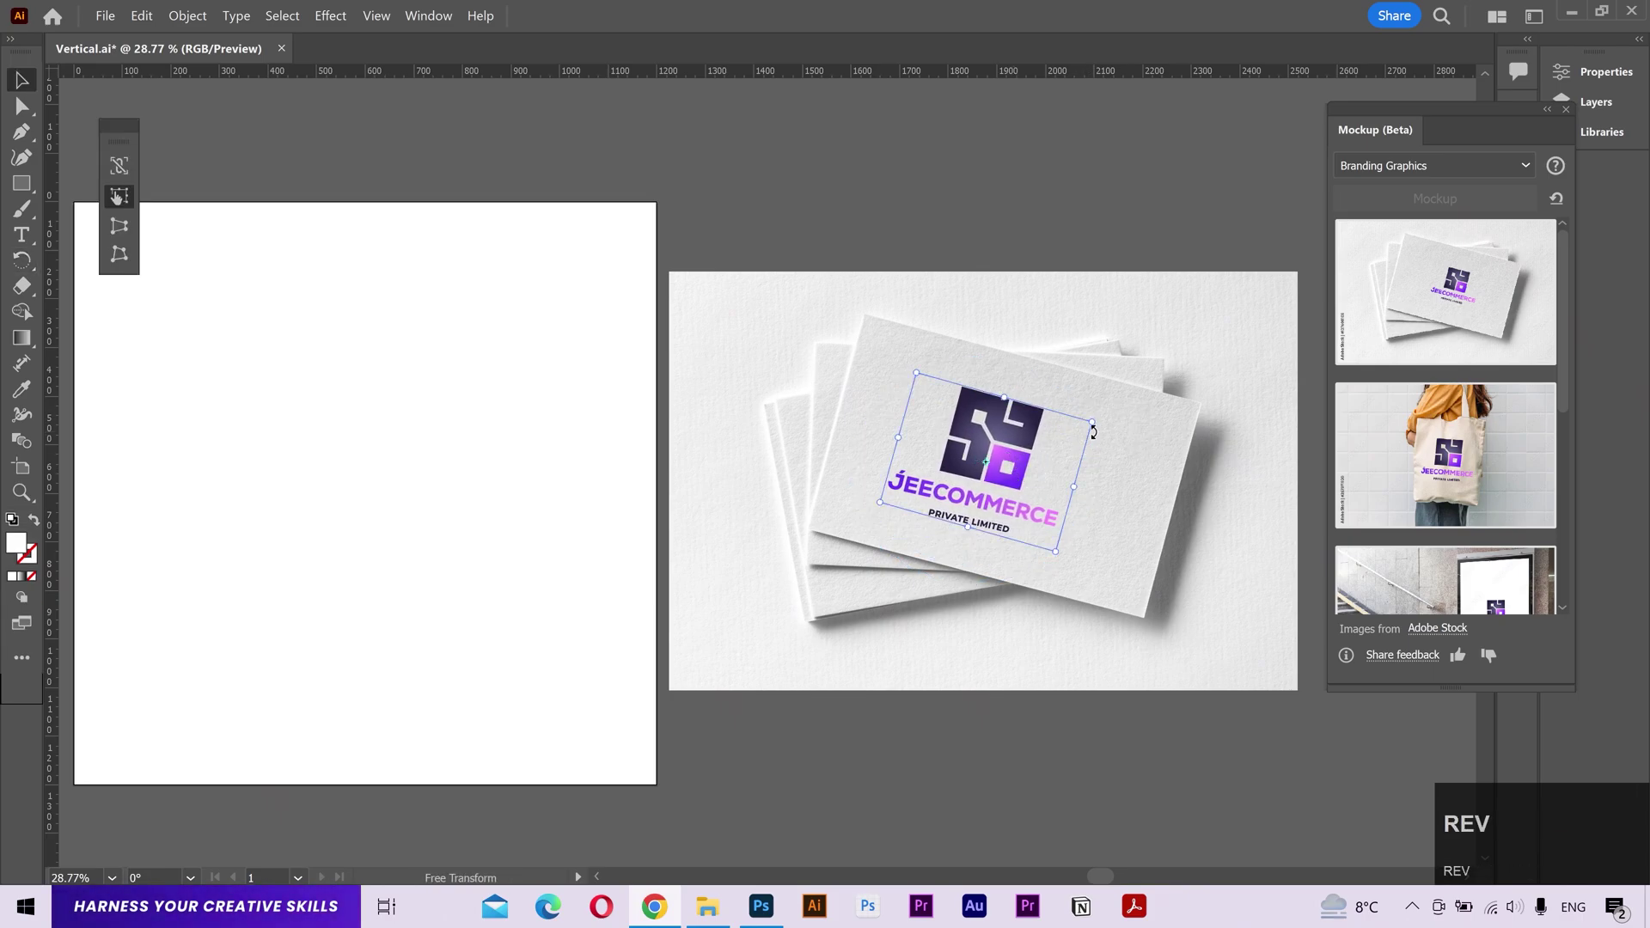
Fine-tune the logo's size and position so it sits centred on the front business card, and deselect it
left_click(1105, 460)
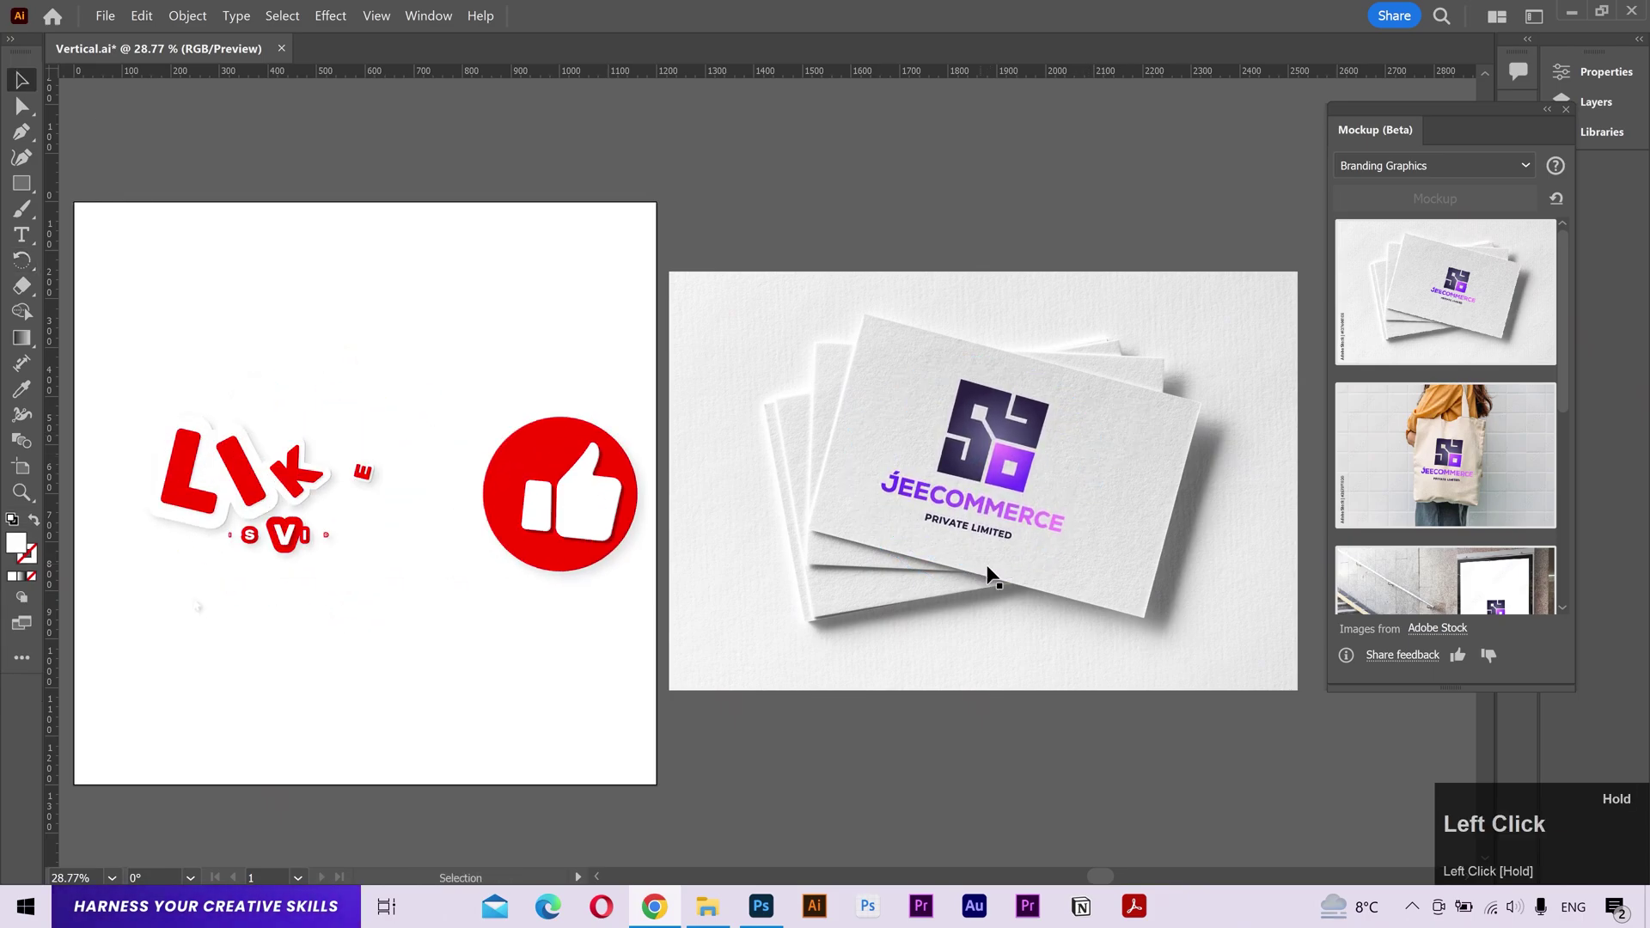
left_click_drag(989, 574, 1004, 580)
key("e")
left_click_drag(1121, 427, 1119, 467)
key("v")
key("v")
left_click(983, 708)
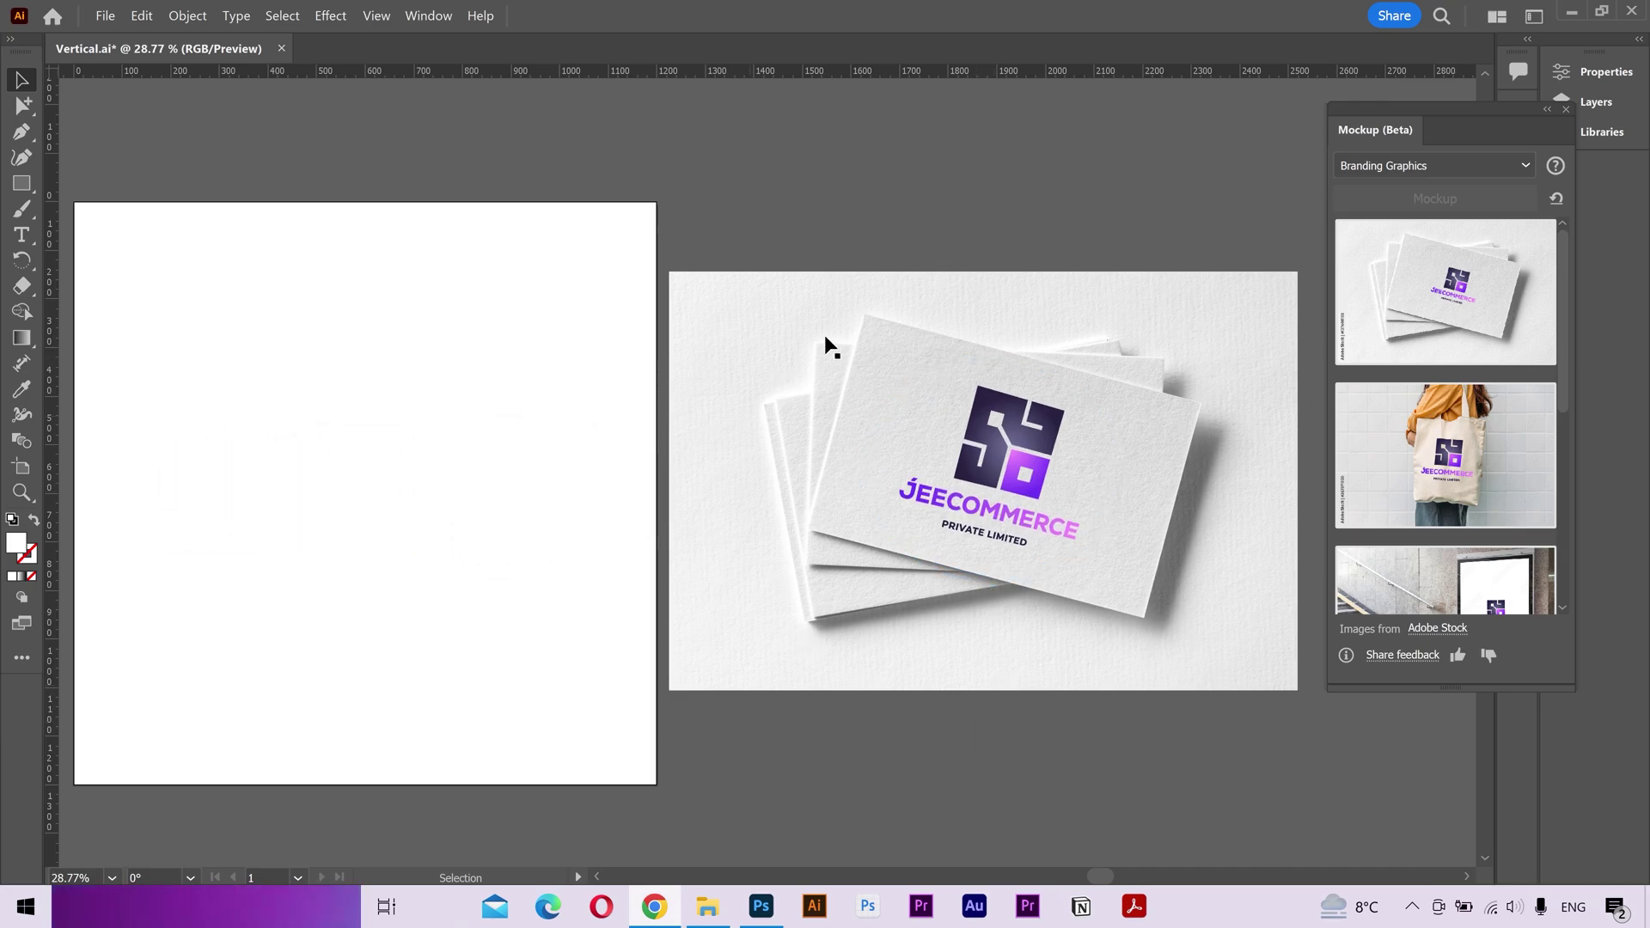
Select the business card mockup and release it into separate logo and photo
left_click(937, 625)
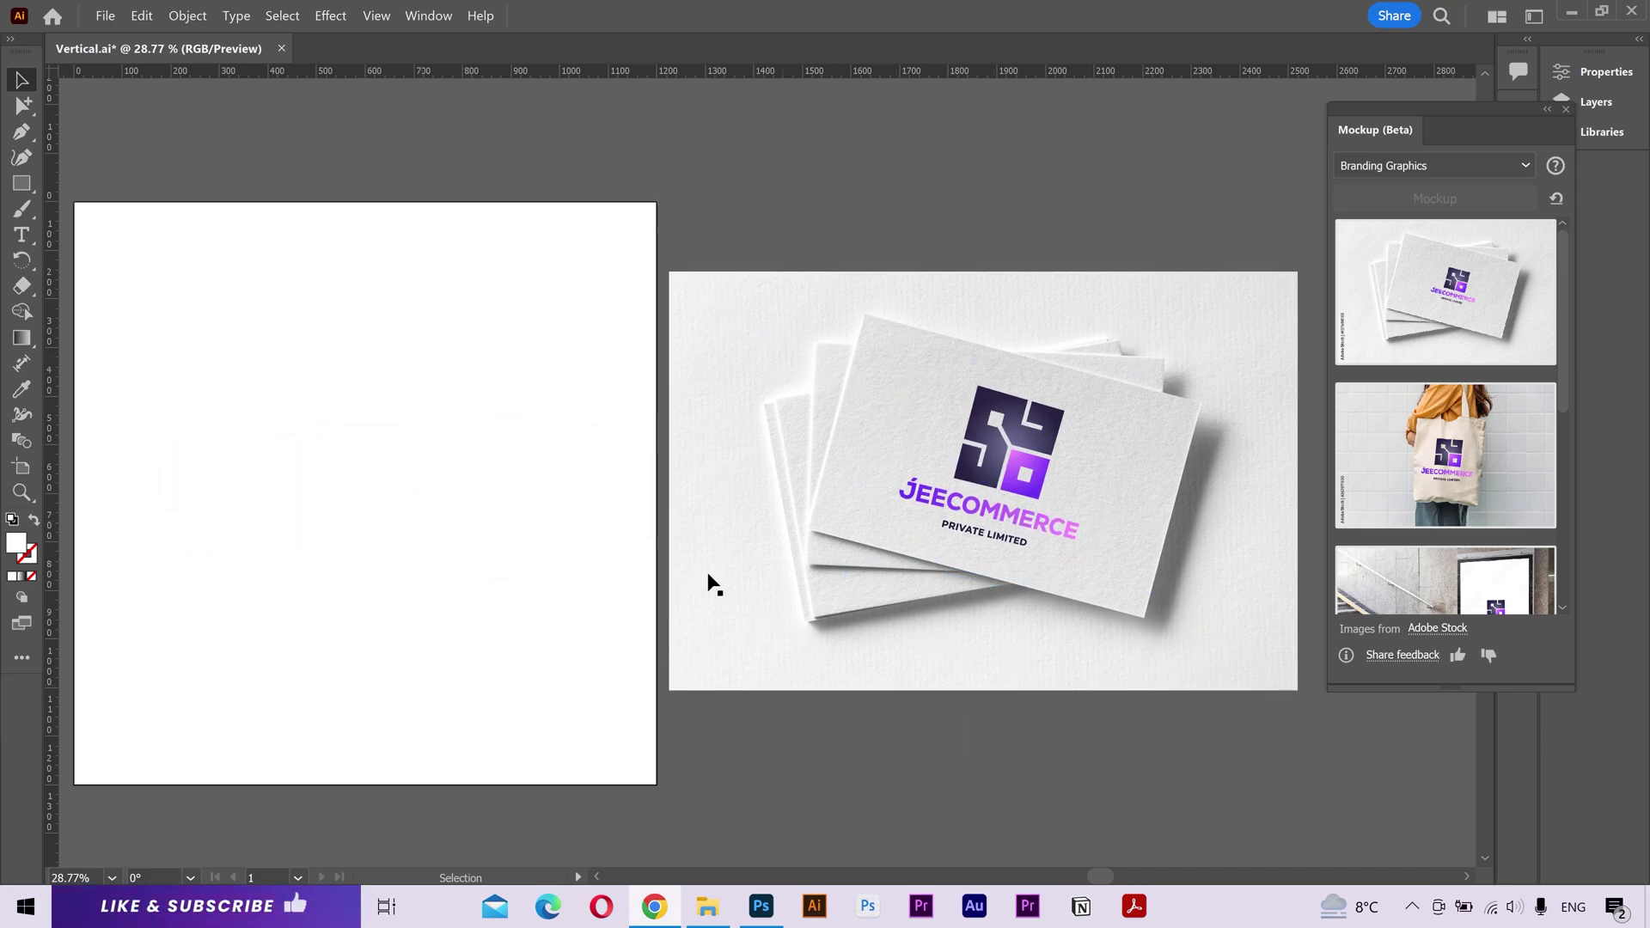
left_click(1064, 562)
mouse_move(1520, 233)
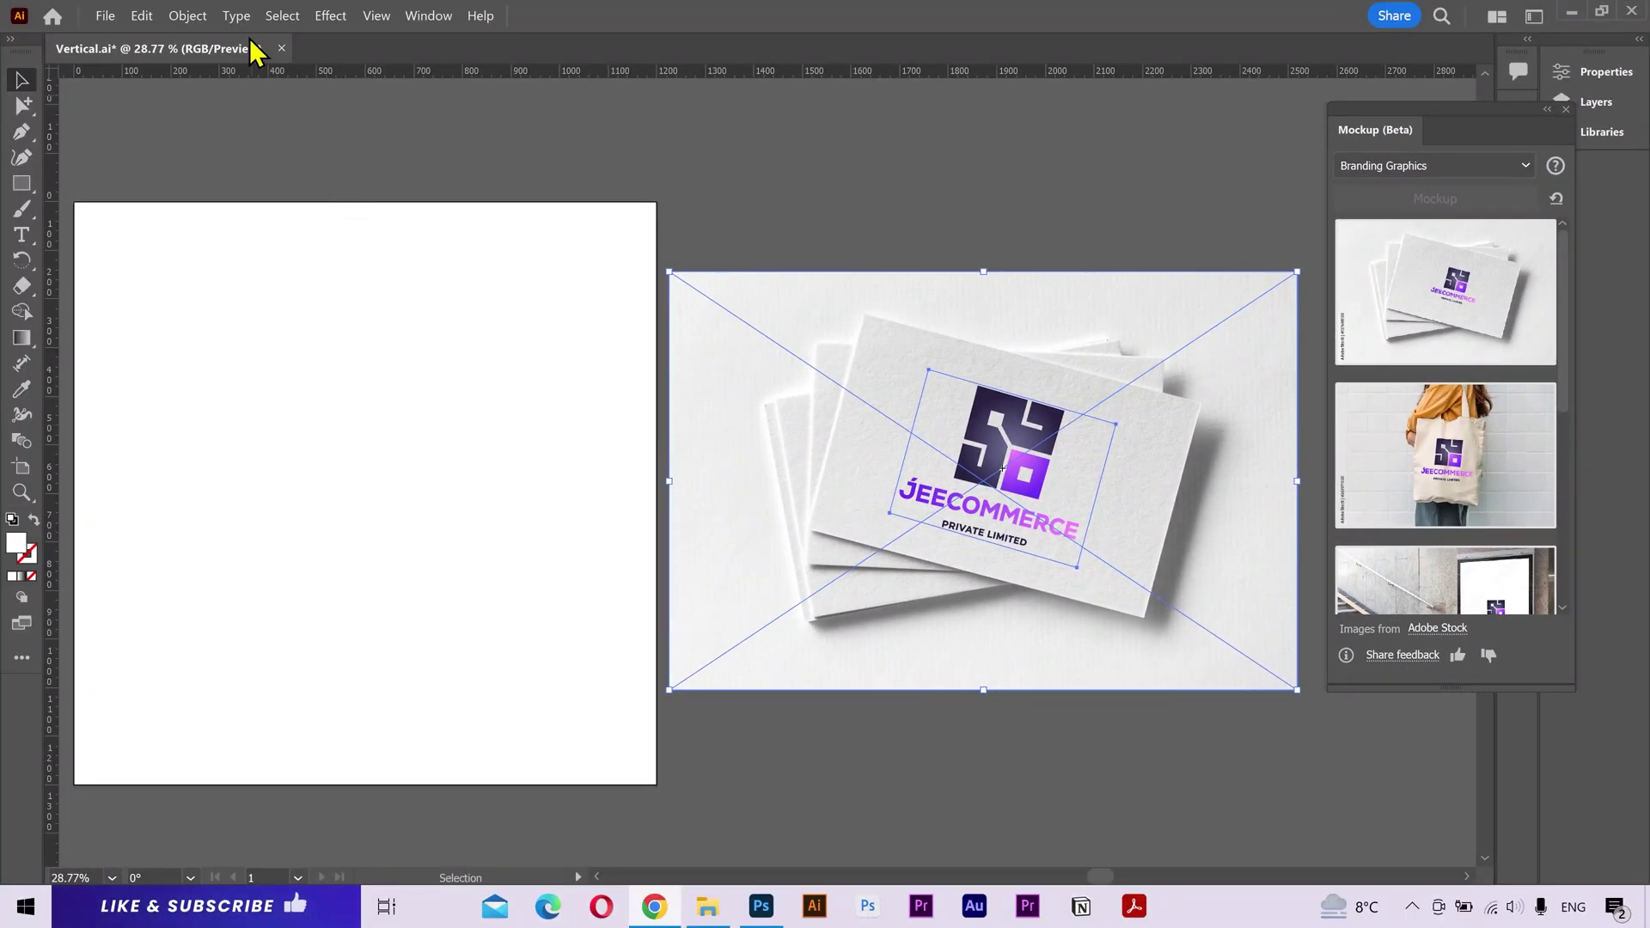
left_click(203, 17)
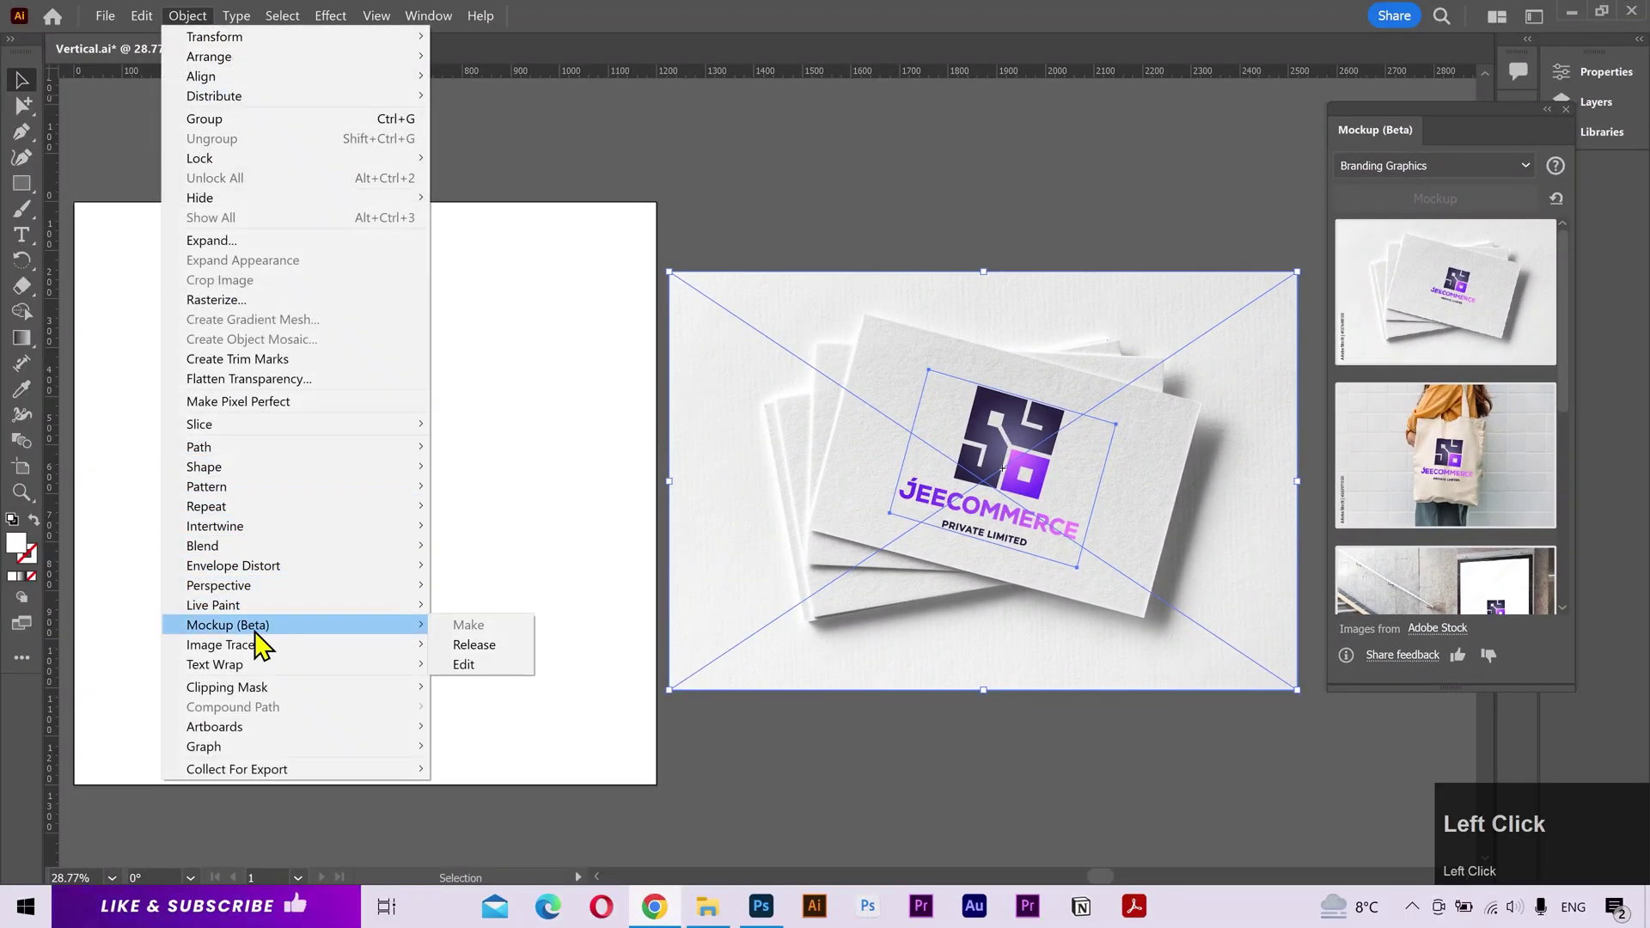
left_click(476, 645)
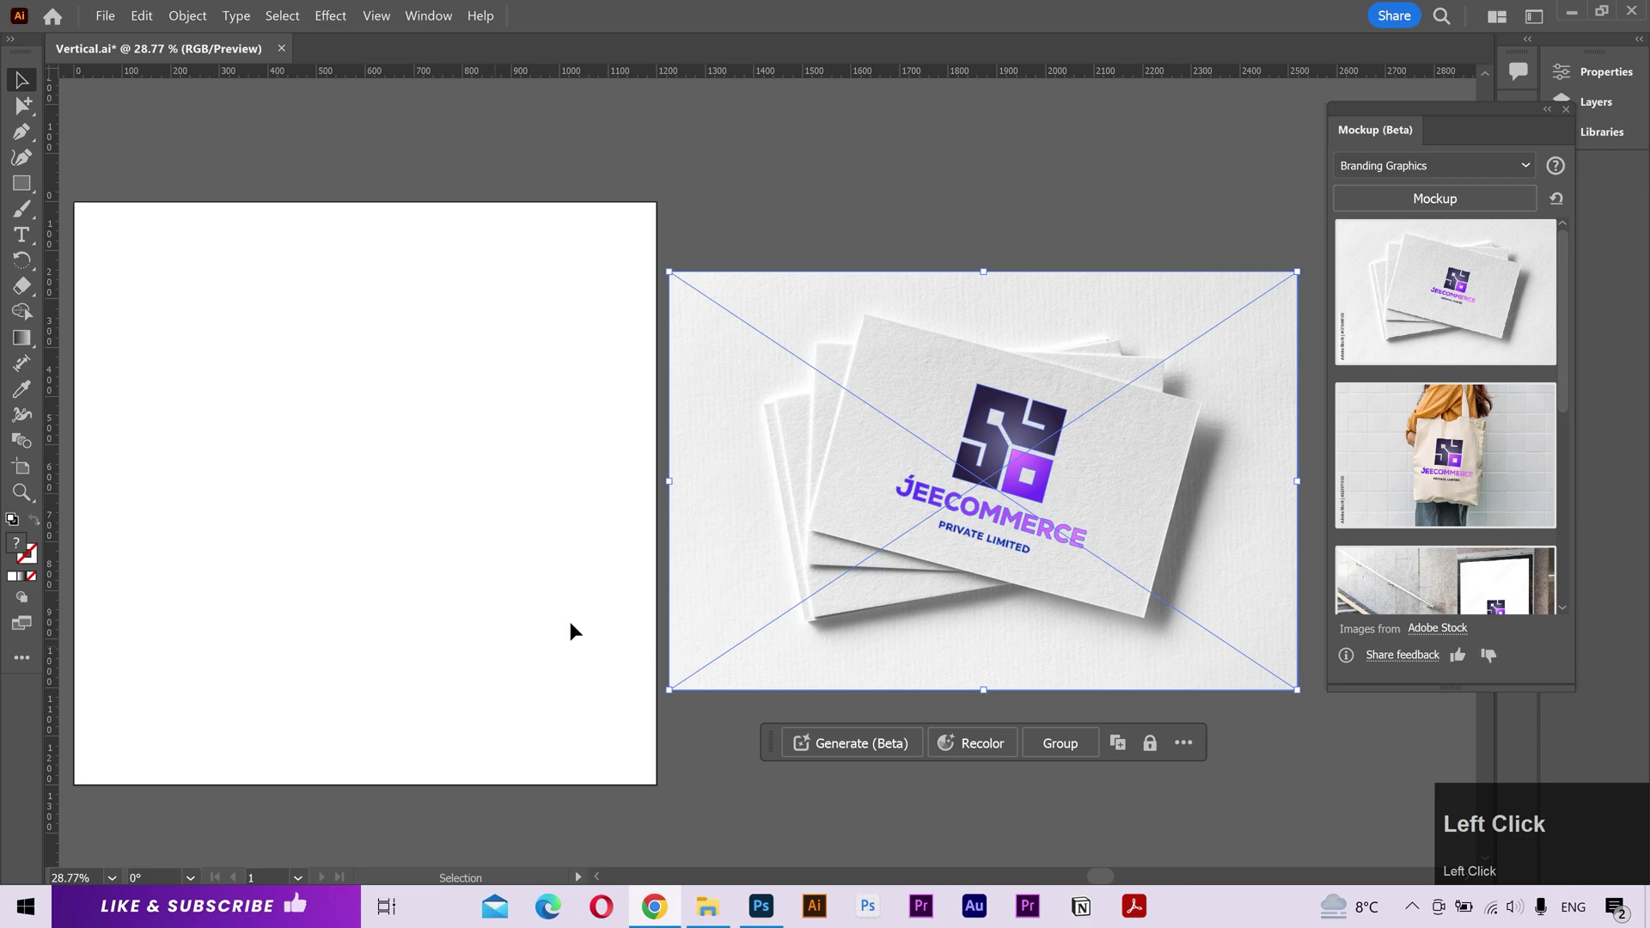
Move the released logo onto the empty artboard, and undo the move and the mockup release
left_click(1023, 469)
left_click_drag(1023, 469, 359, 438)
key("ctrl+z")
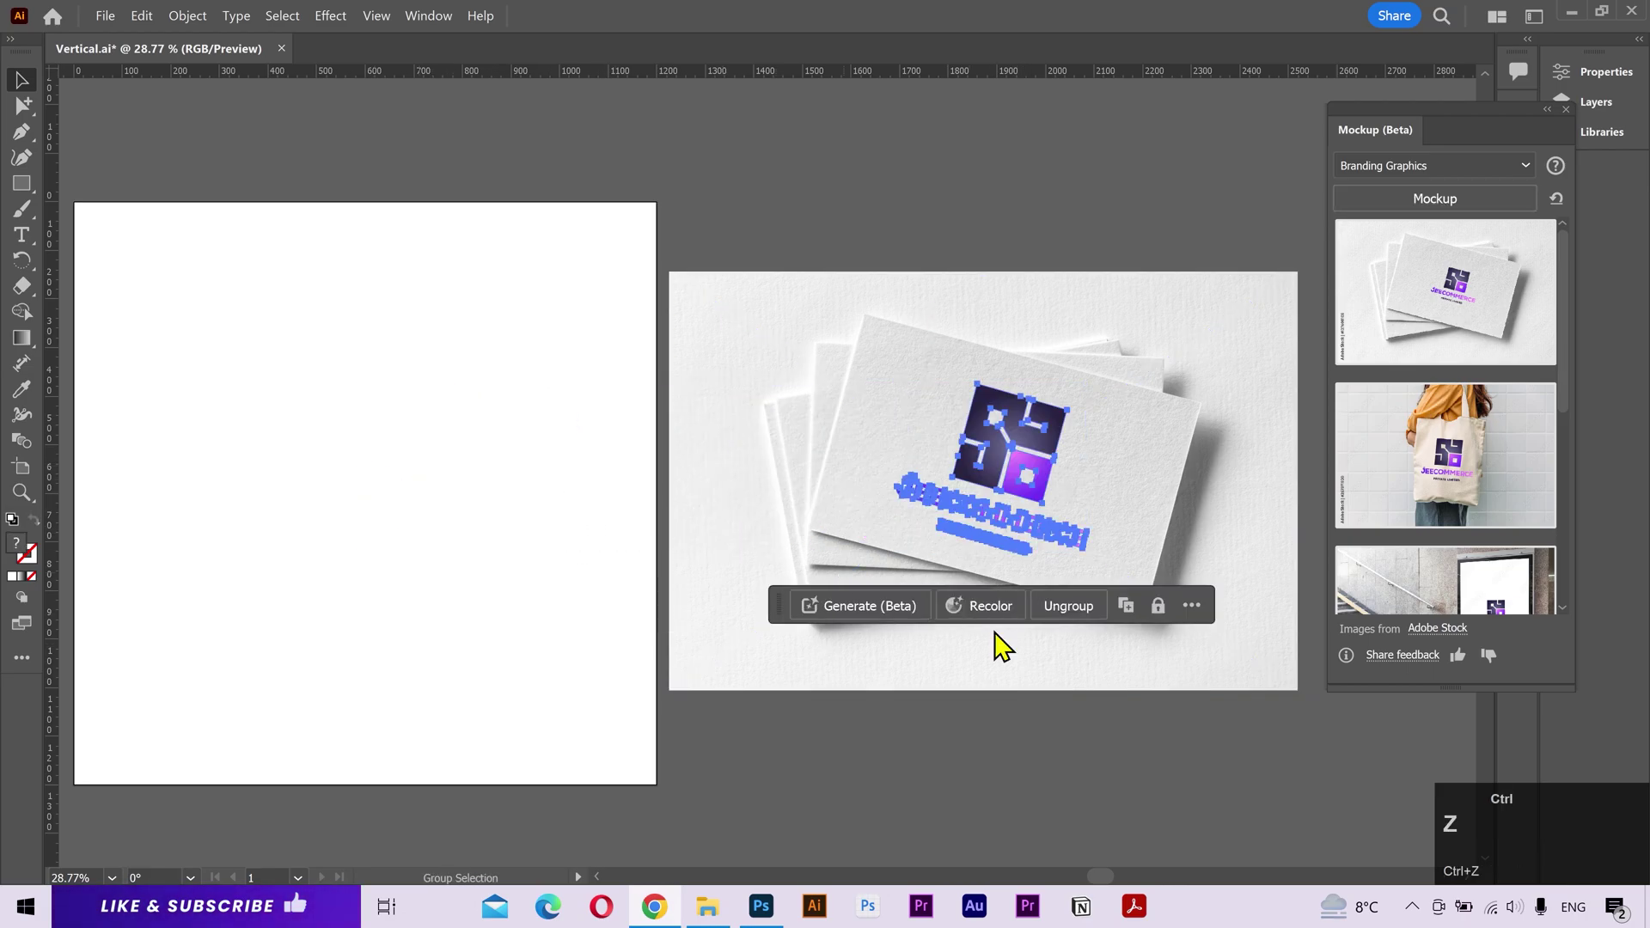
left_click(1017, 750)
Open the sign photo Untitled (6).png and the logo file Jeecommerce PVT LTD.svg from File Explorer in Illustrator
left_click(708, 907)
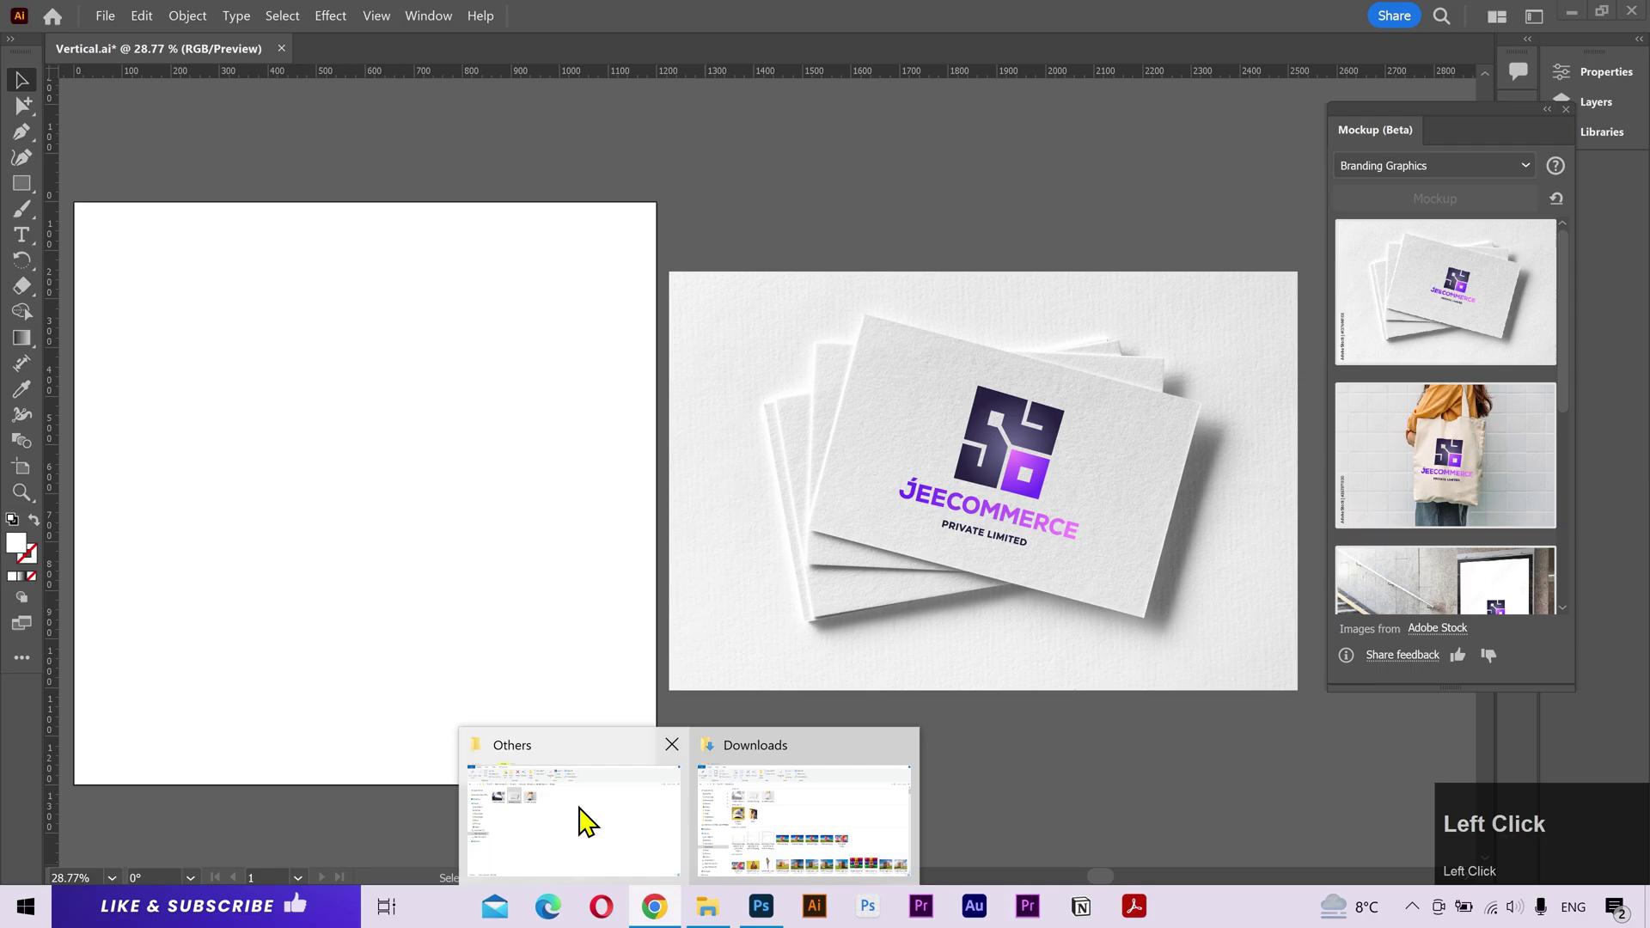
left_click(580, 810)
left_click_drag(241, 258, 756, 545)
left_click_drag(756, 545, 720, 50)
Paste the logo into the sign photo document, place it above the photo and group its parts
key("z")
left_click_drag(1243, 381, 663, 674)
key("ctrl+v")
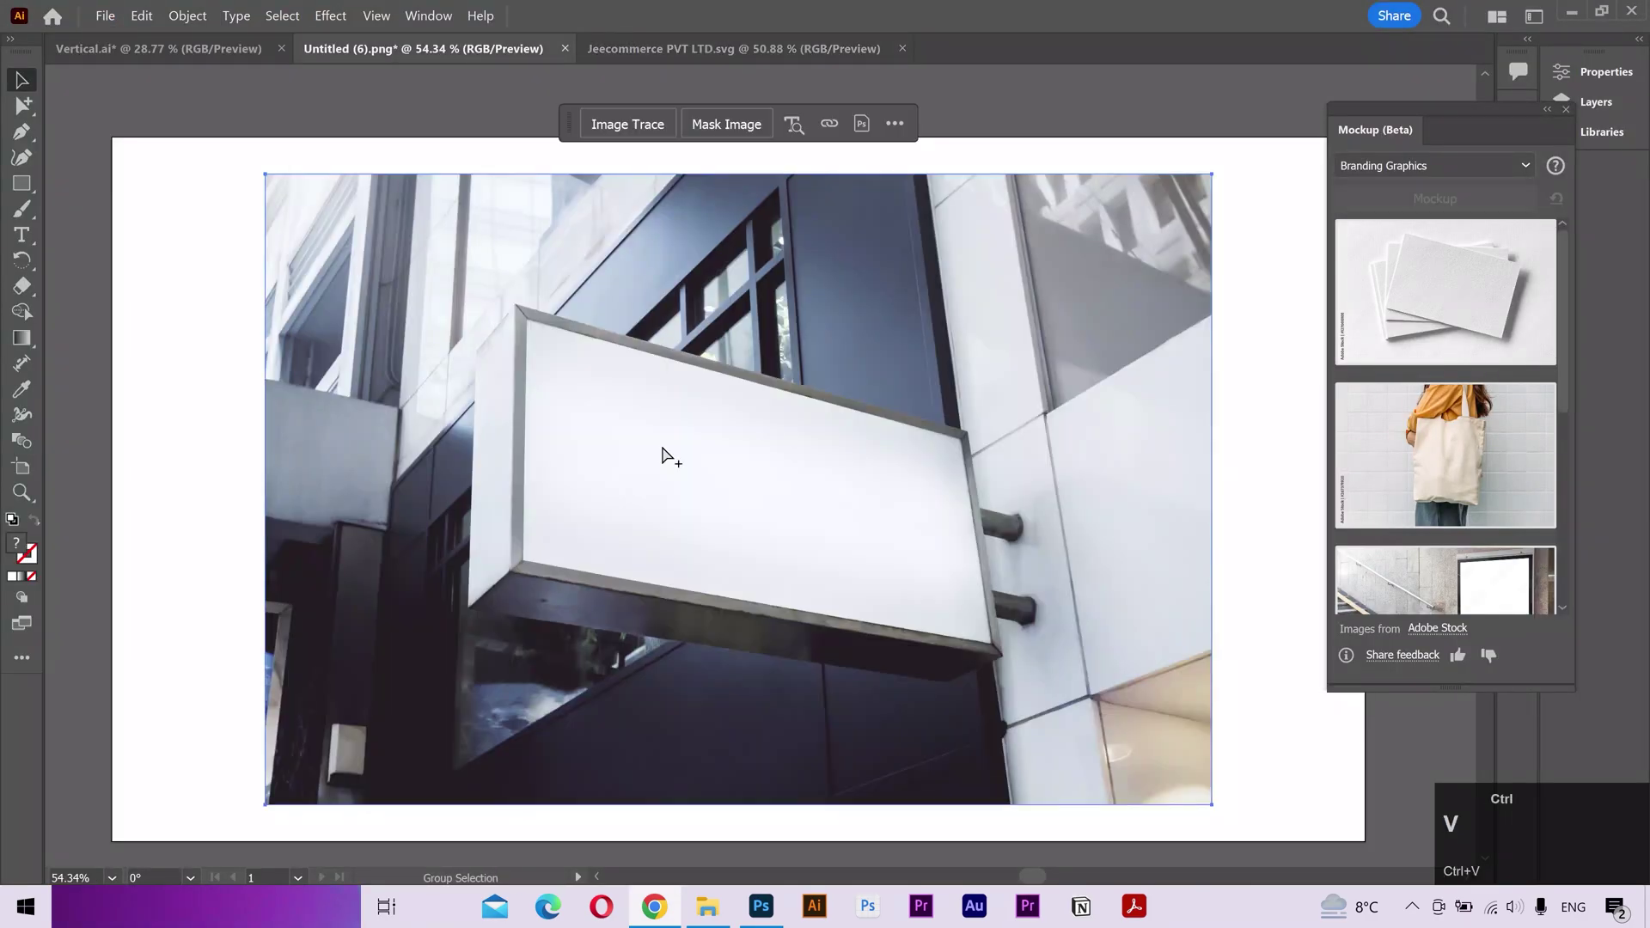
key("e")
scroll(667, 447, "down", 1)
left_click_drag(989, 442, 774, 107)
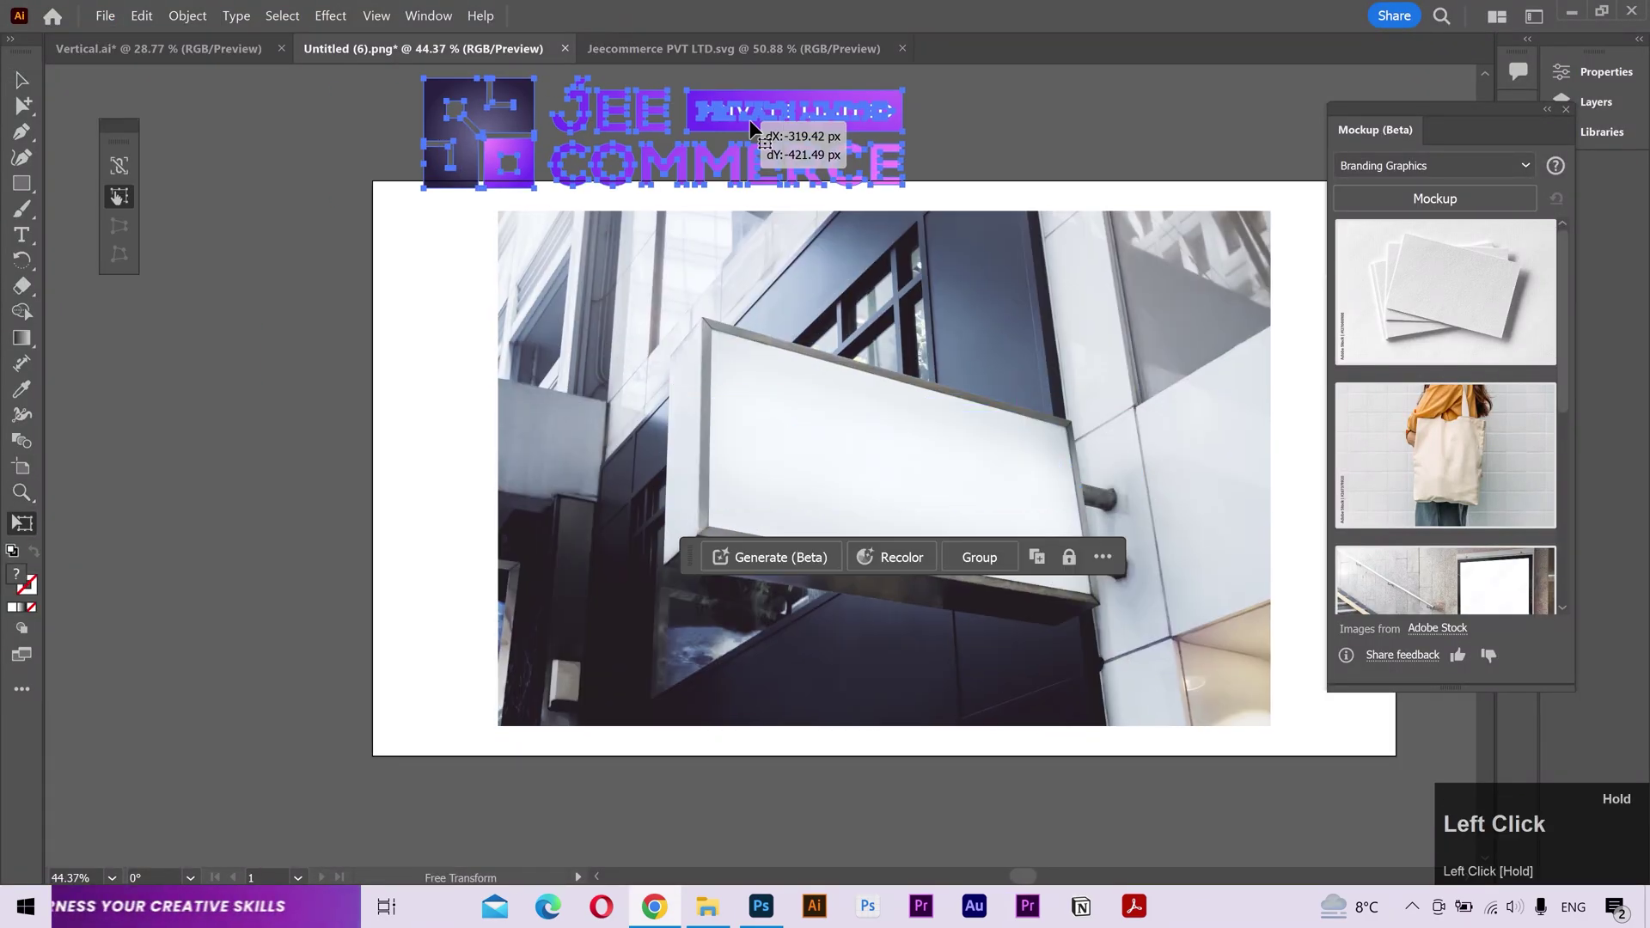
left_click_drag(775, 112, 567, 195)
left_click(567, 196)
right_click(528, 181)
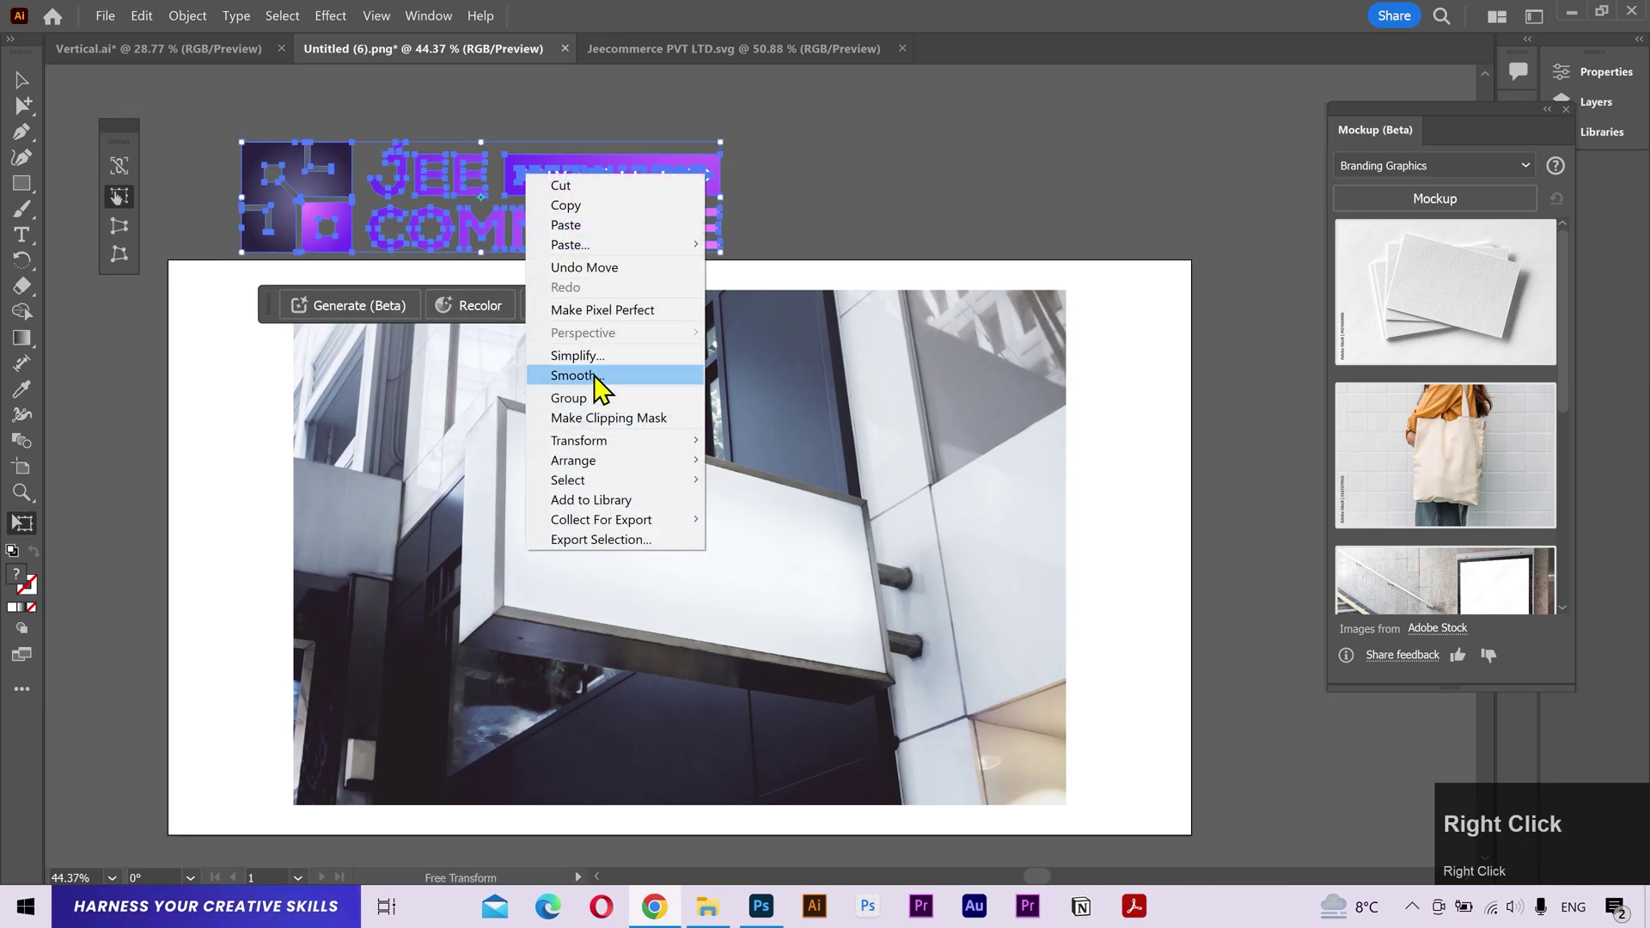
left_click(591, 397)
Make a mockup from the grouped logo and the sign photo
key("v")
left_click(710, 537, "shift")
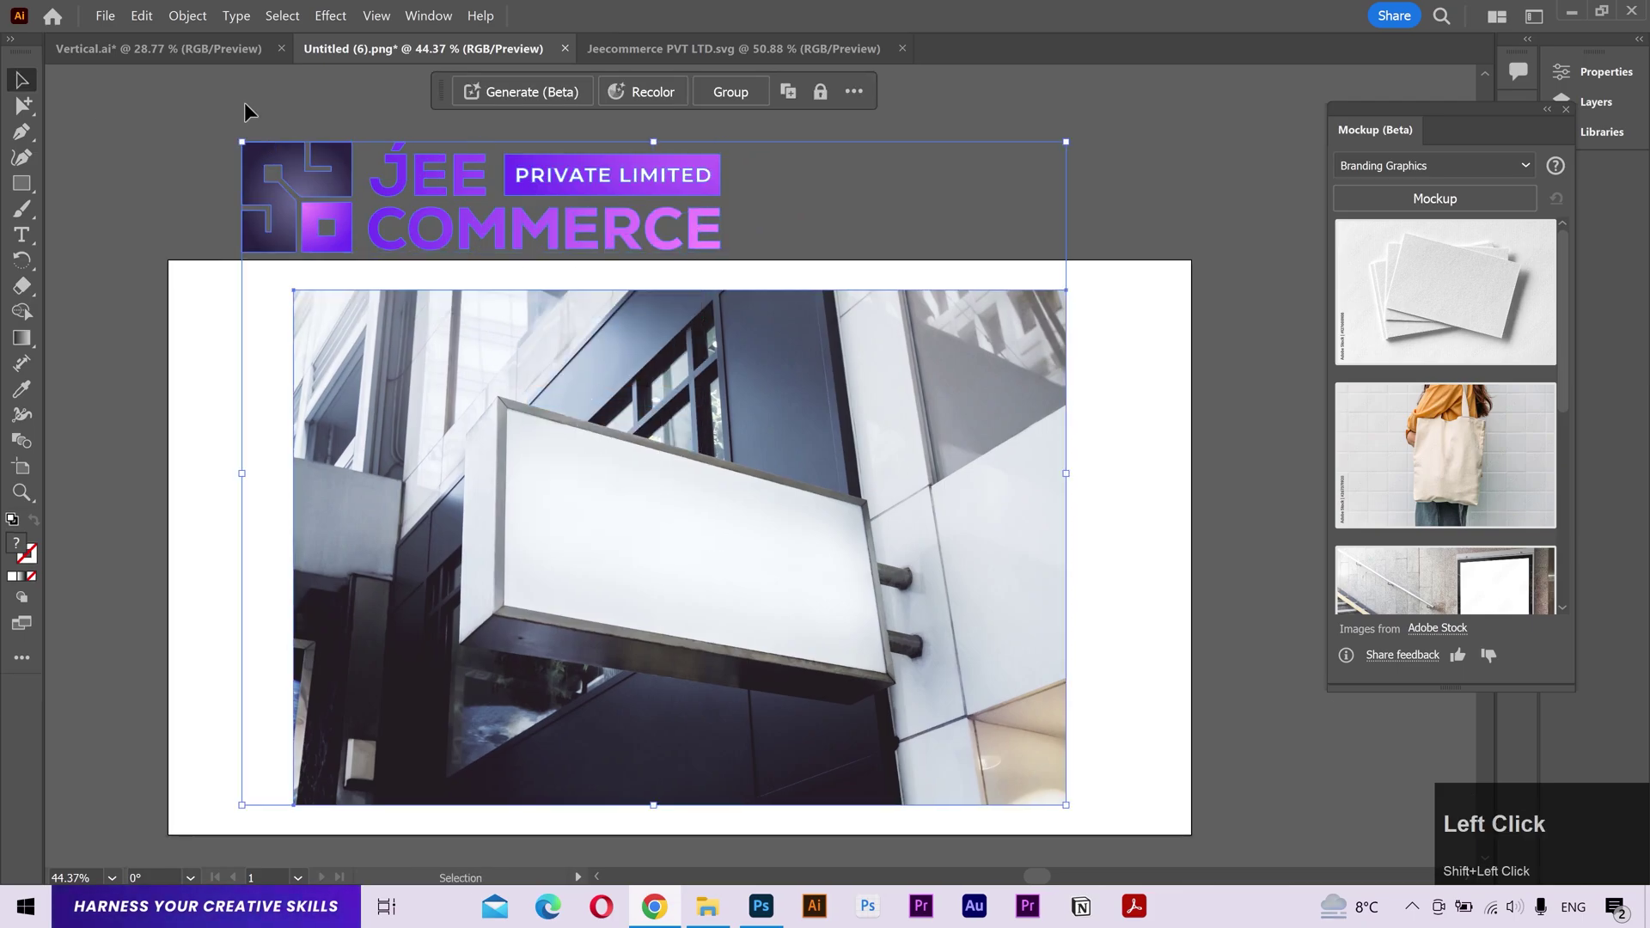
left_click(188, 18)
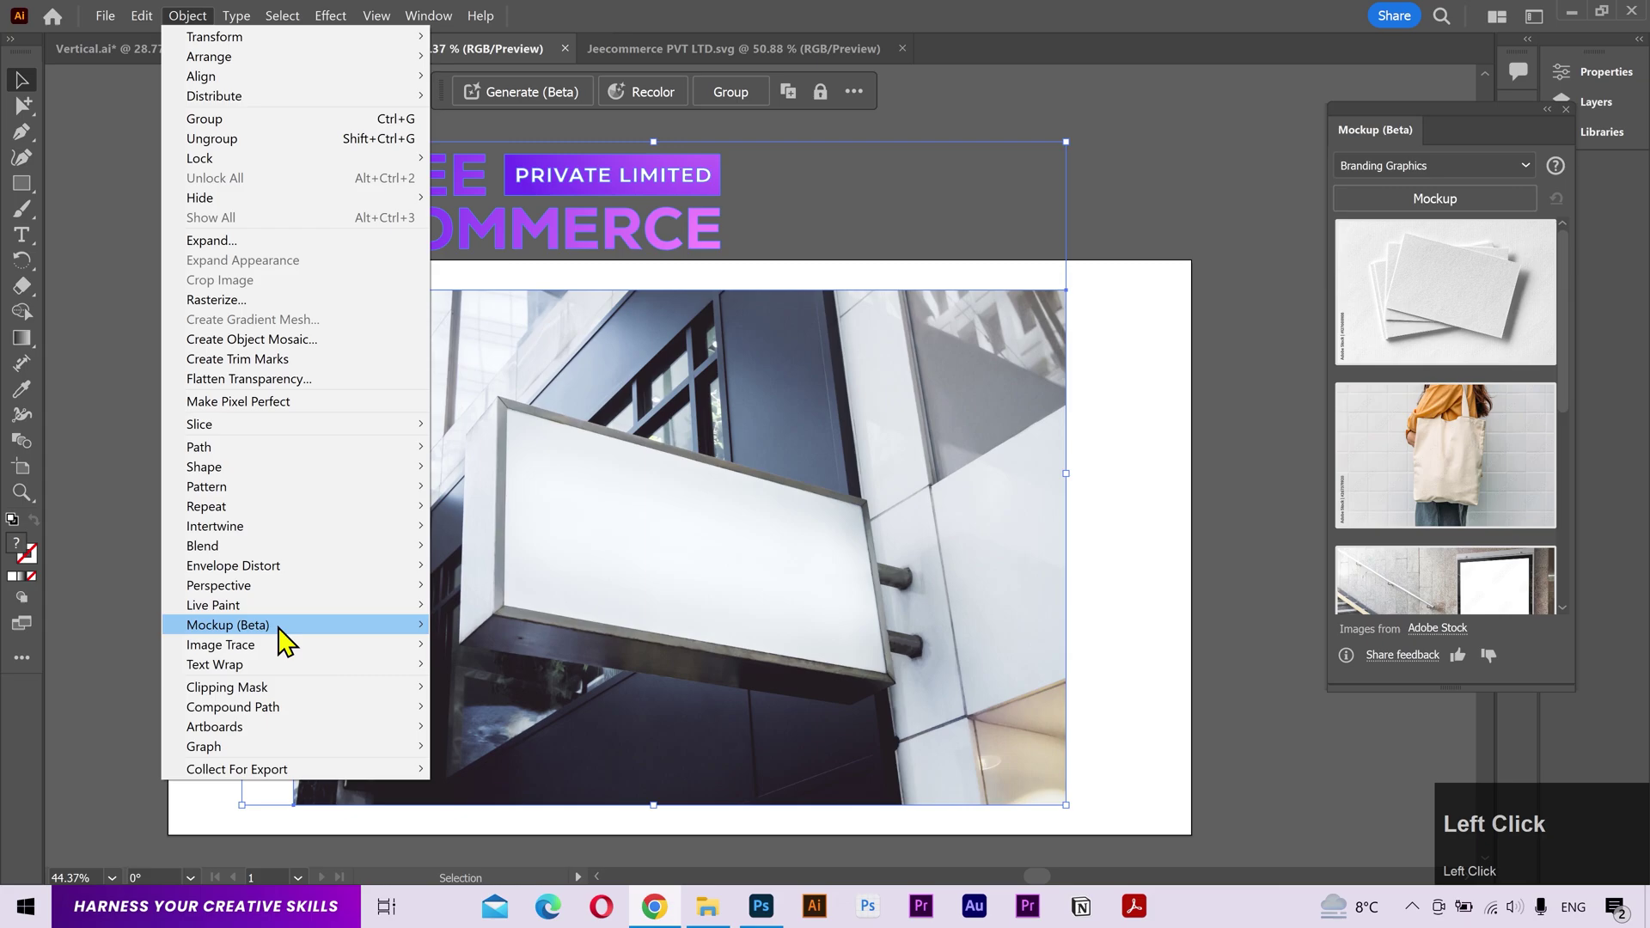
left_click(468, 626)
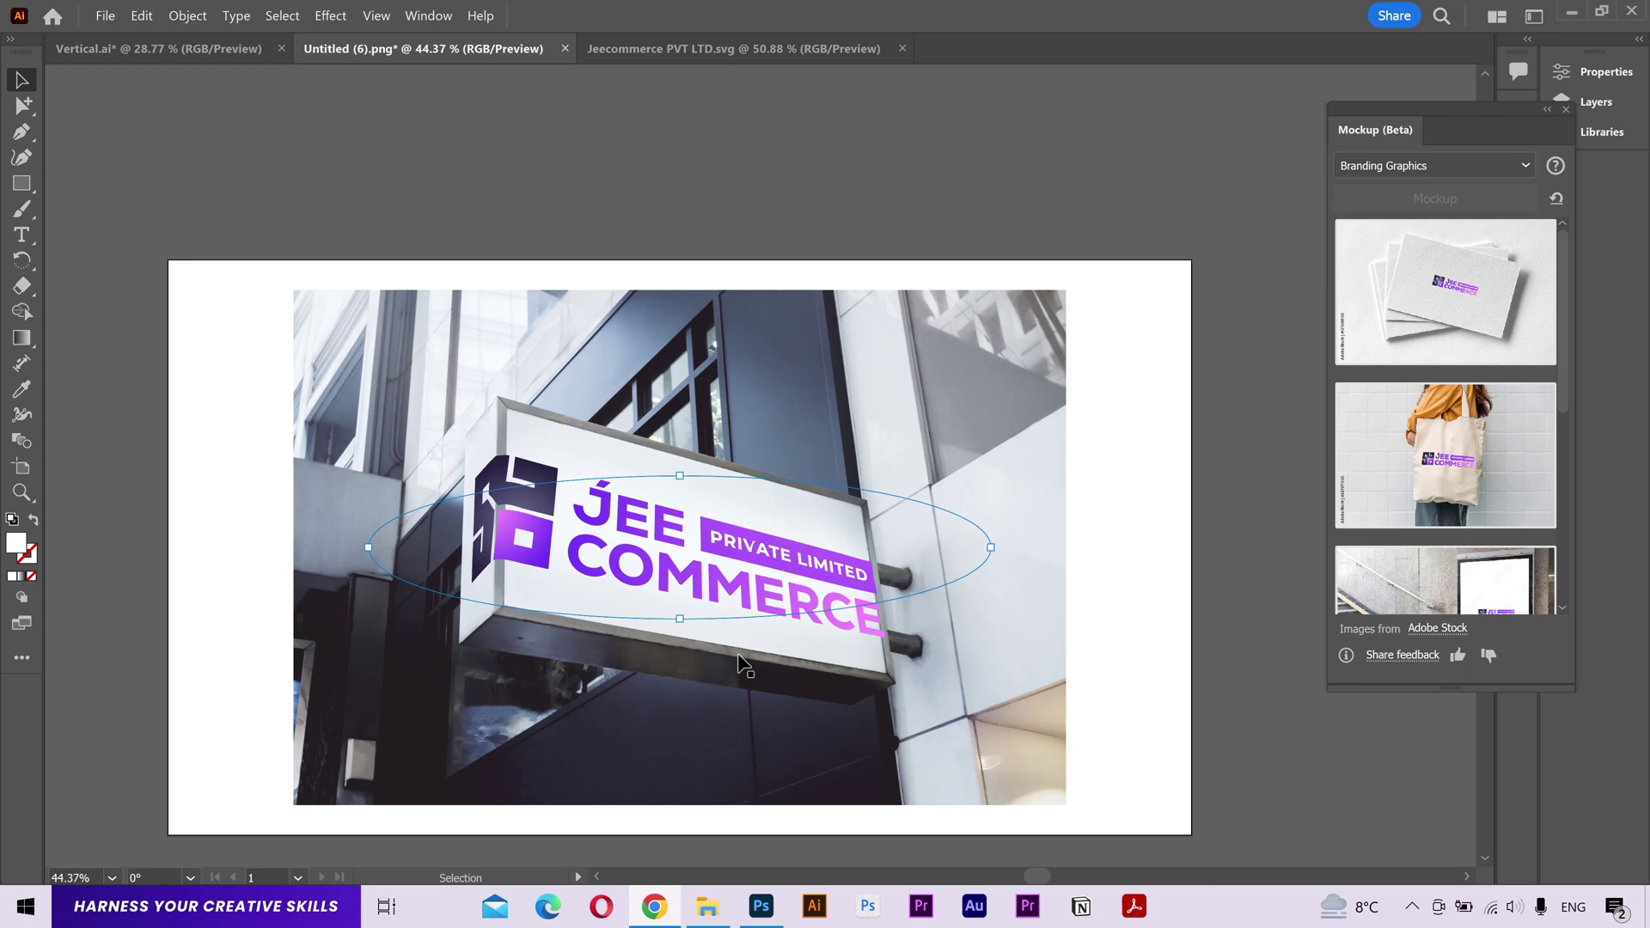
Shrink the logo and shift it so it fits within the sign's front face
left_click_drag(369, 553, 431, 549)
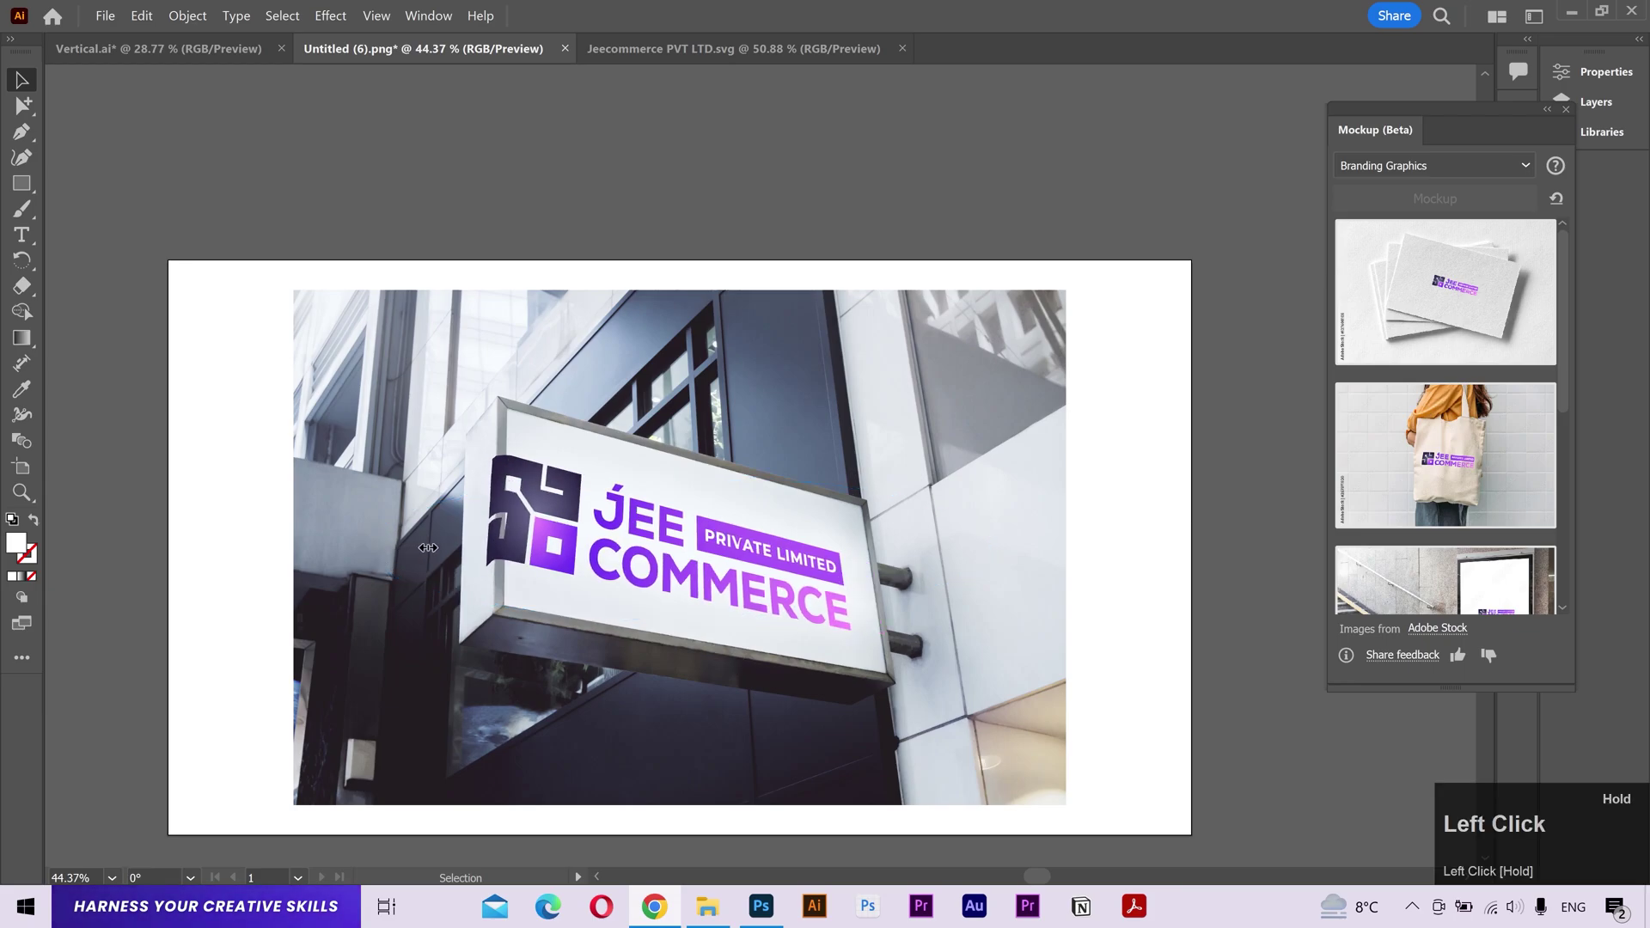
mouse_move(710, 530)
left_mouse_down()
mouse_move(755, 535)
mouse_move(730, 529)
left_mouse_up()
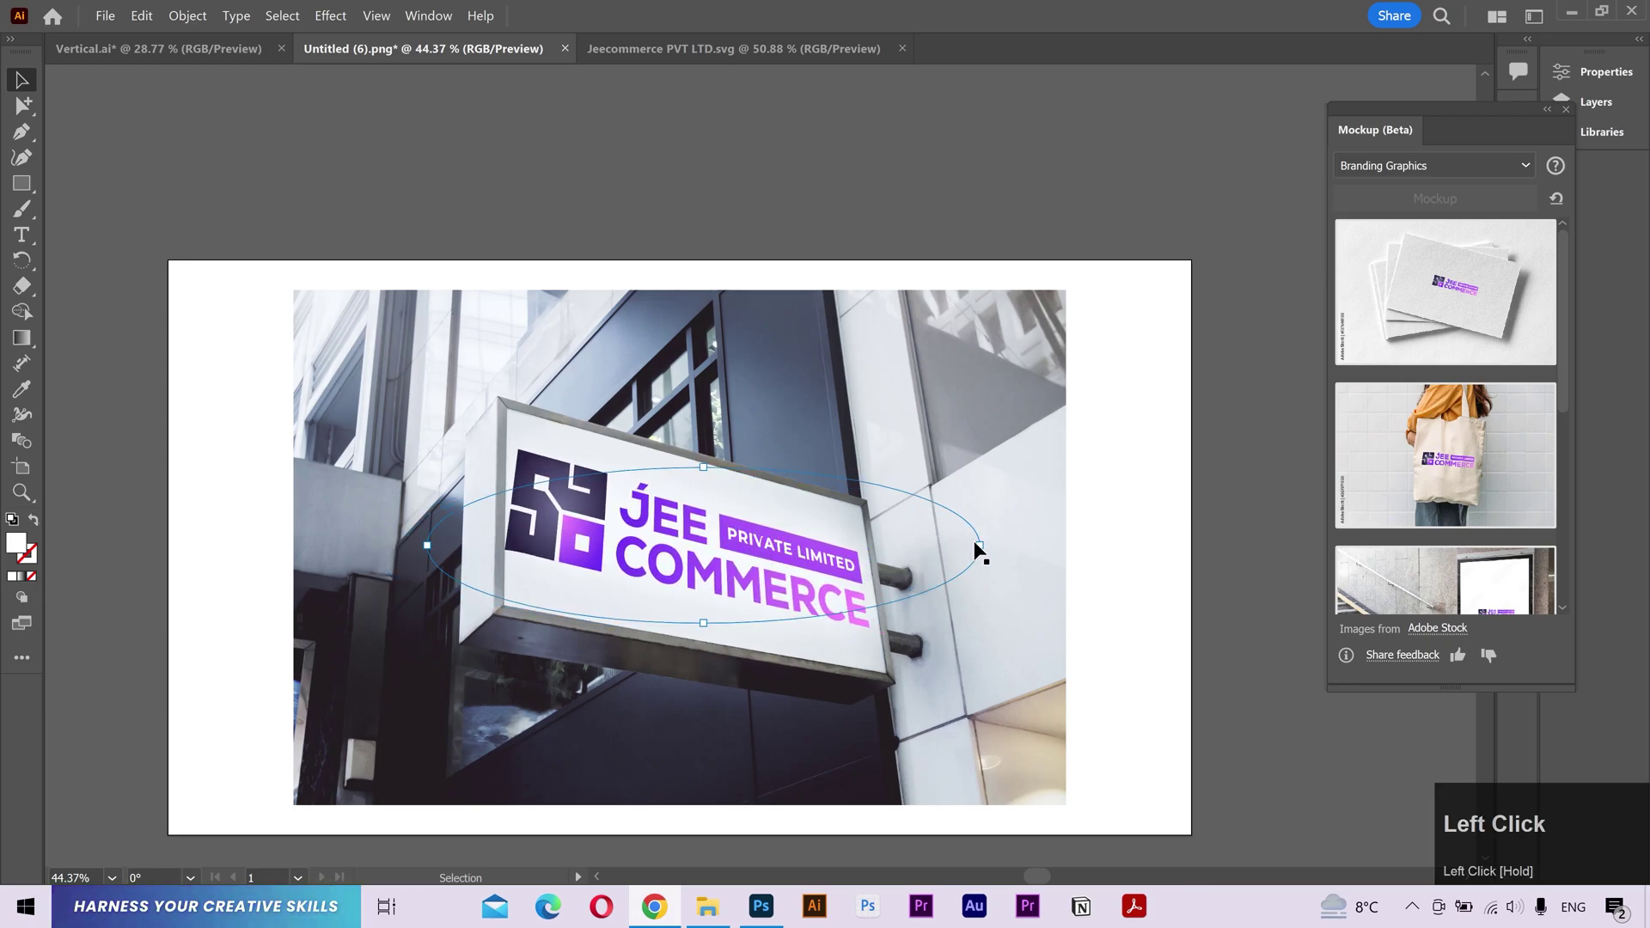
left_click_drag(977, 545, 942, 543)
key("e")
key("r")
left_click_drag(634, 607, 704, 607)
key("e")
key("v")
Fine-tune the logo's position on the sign's front face and deselect it
left_click_drag(712, 478, 711, 483)
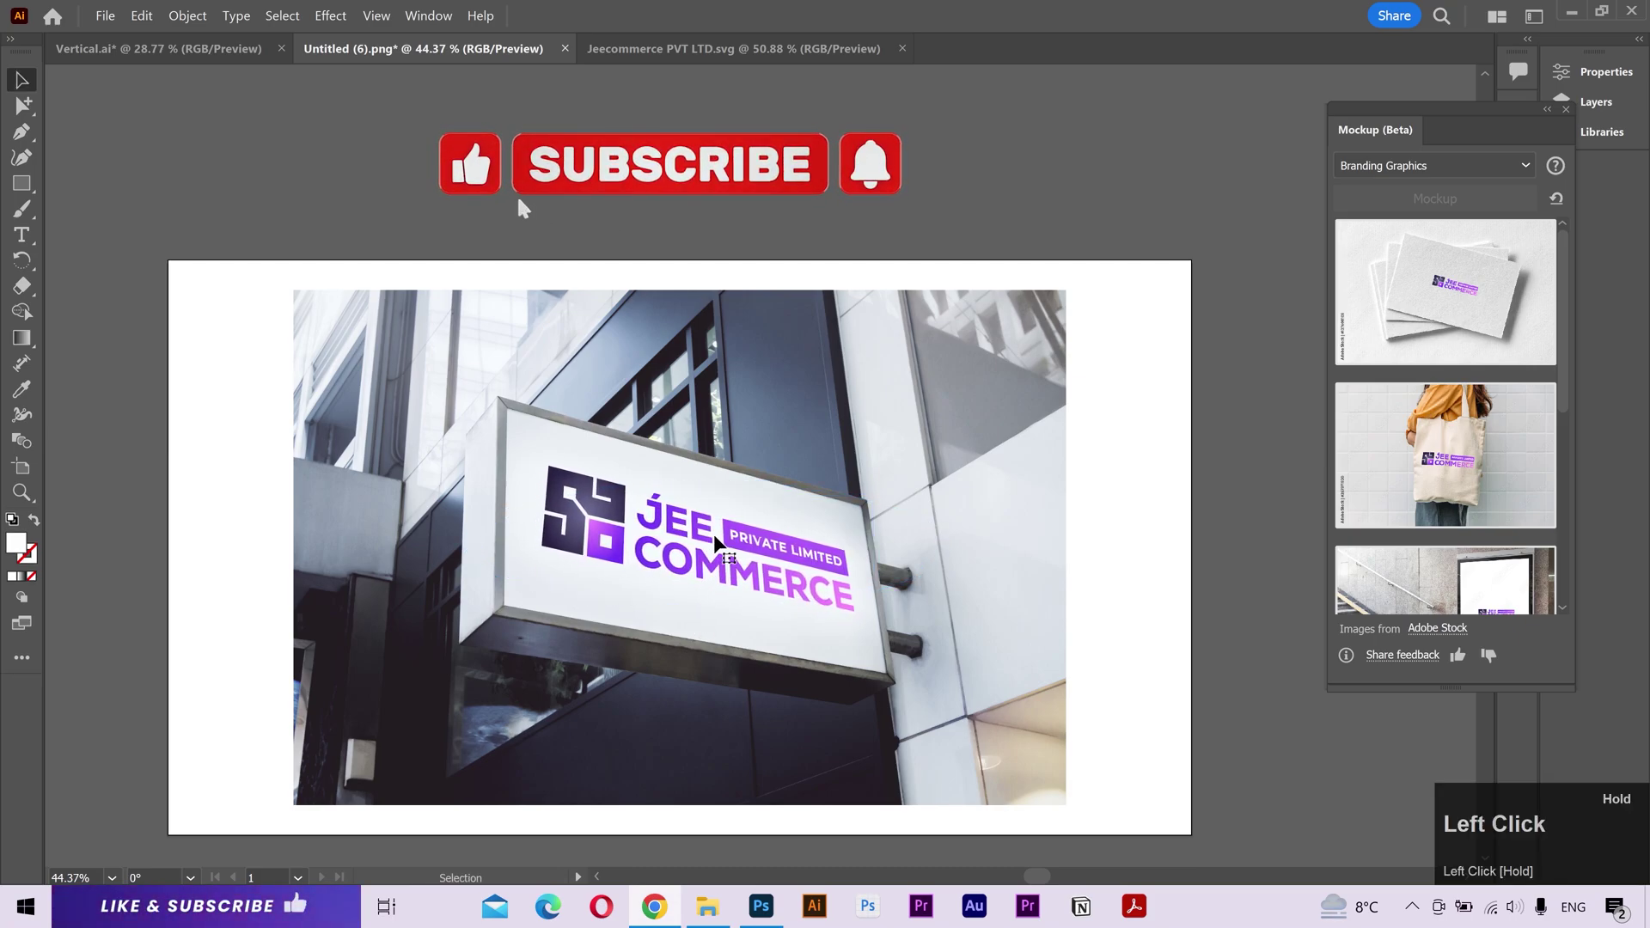
left_click_drag(470, 550, 477, 557)
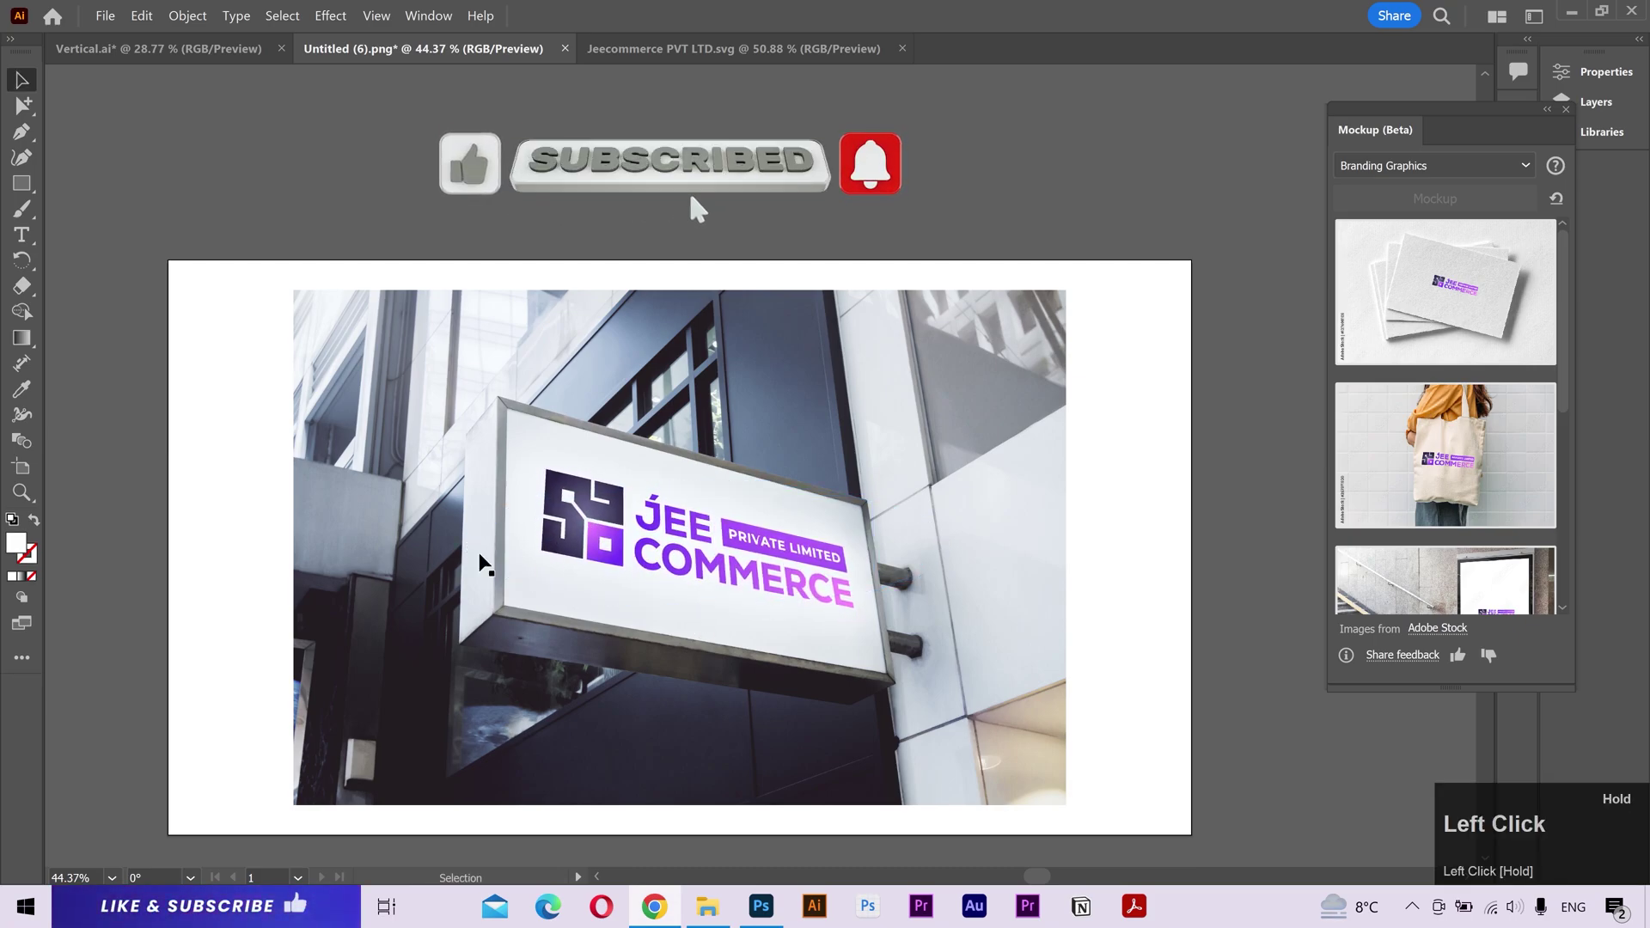
left_click(708, 542)
key("v")
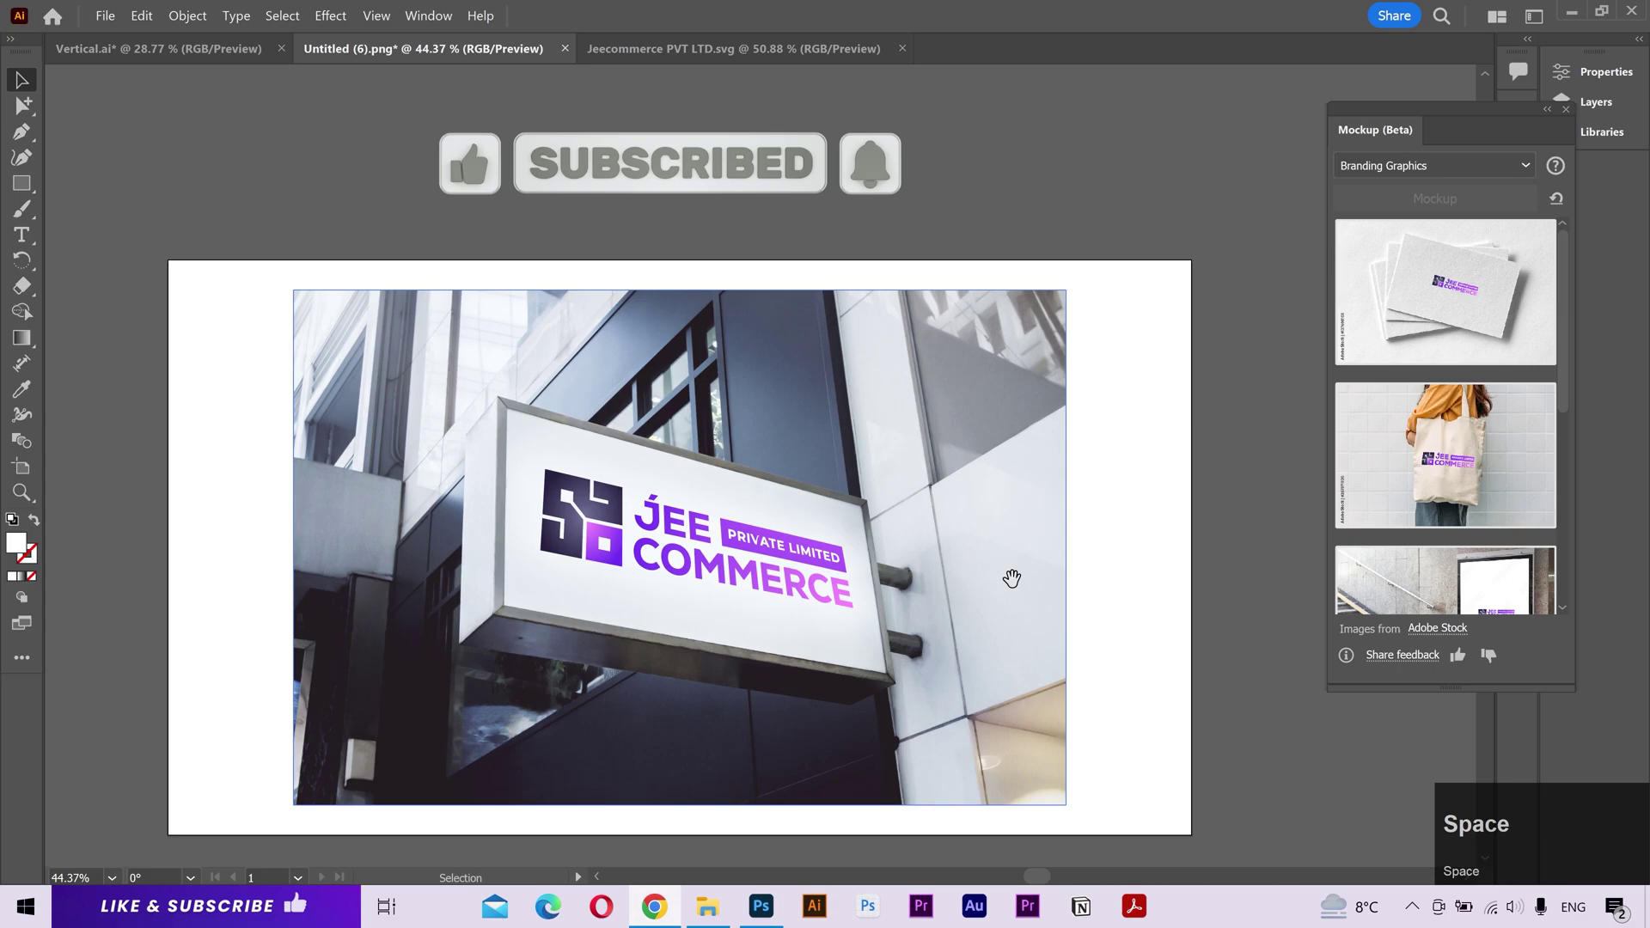
left_click_drag(1006, 569, 1024, 519)
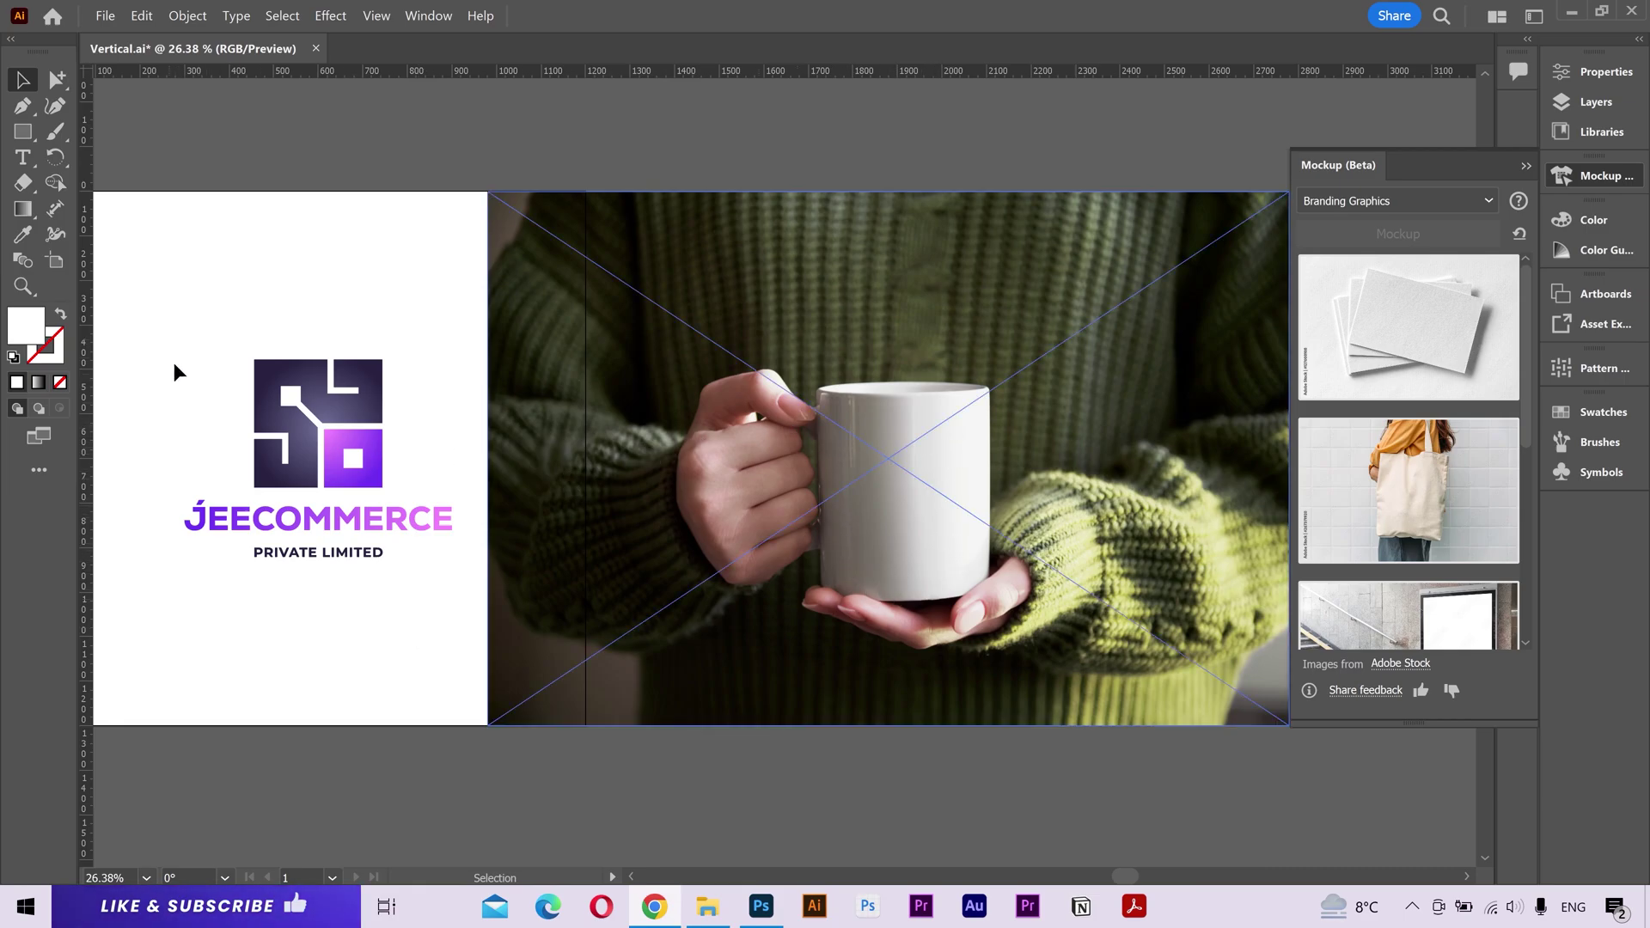
Make a mockup from the vertical logo and the mug photo
left_click_drag(173, 363, 472, 595)
left_click(886, 507, "shift")
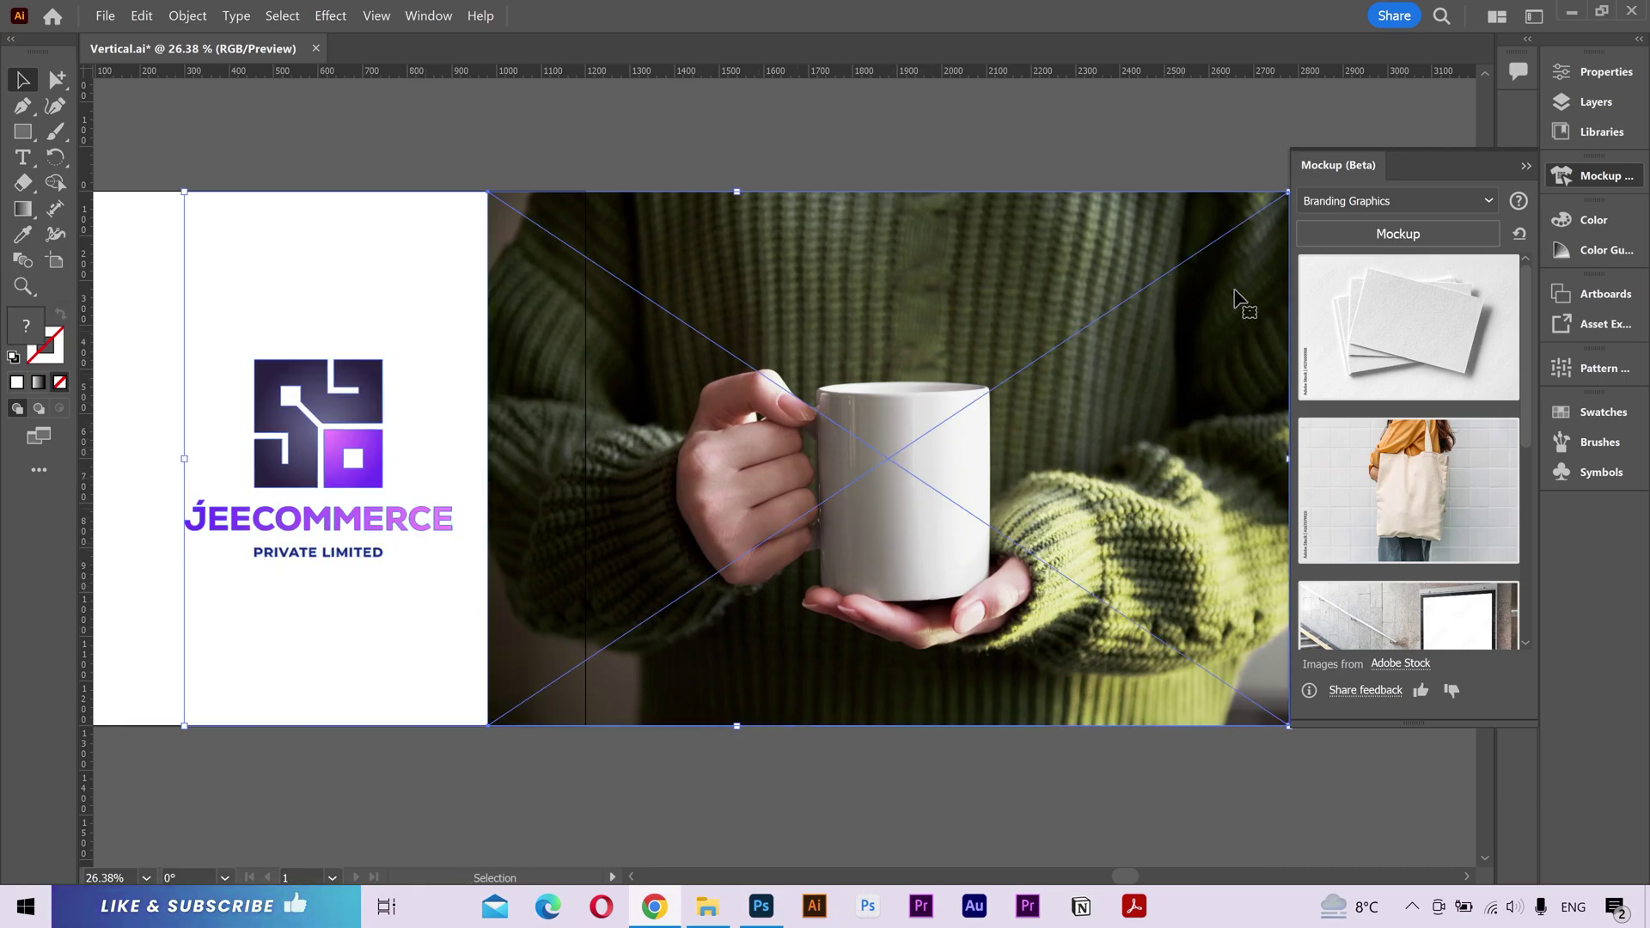
left_click(1348, 237)
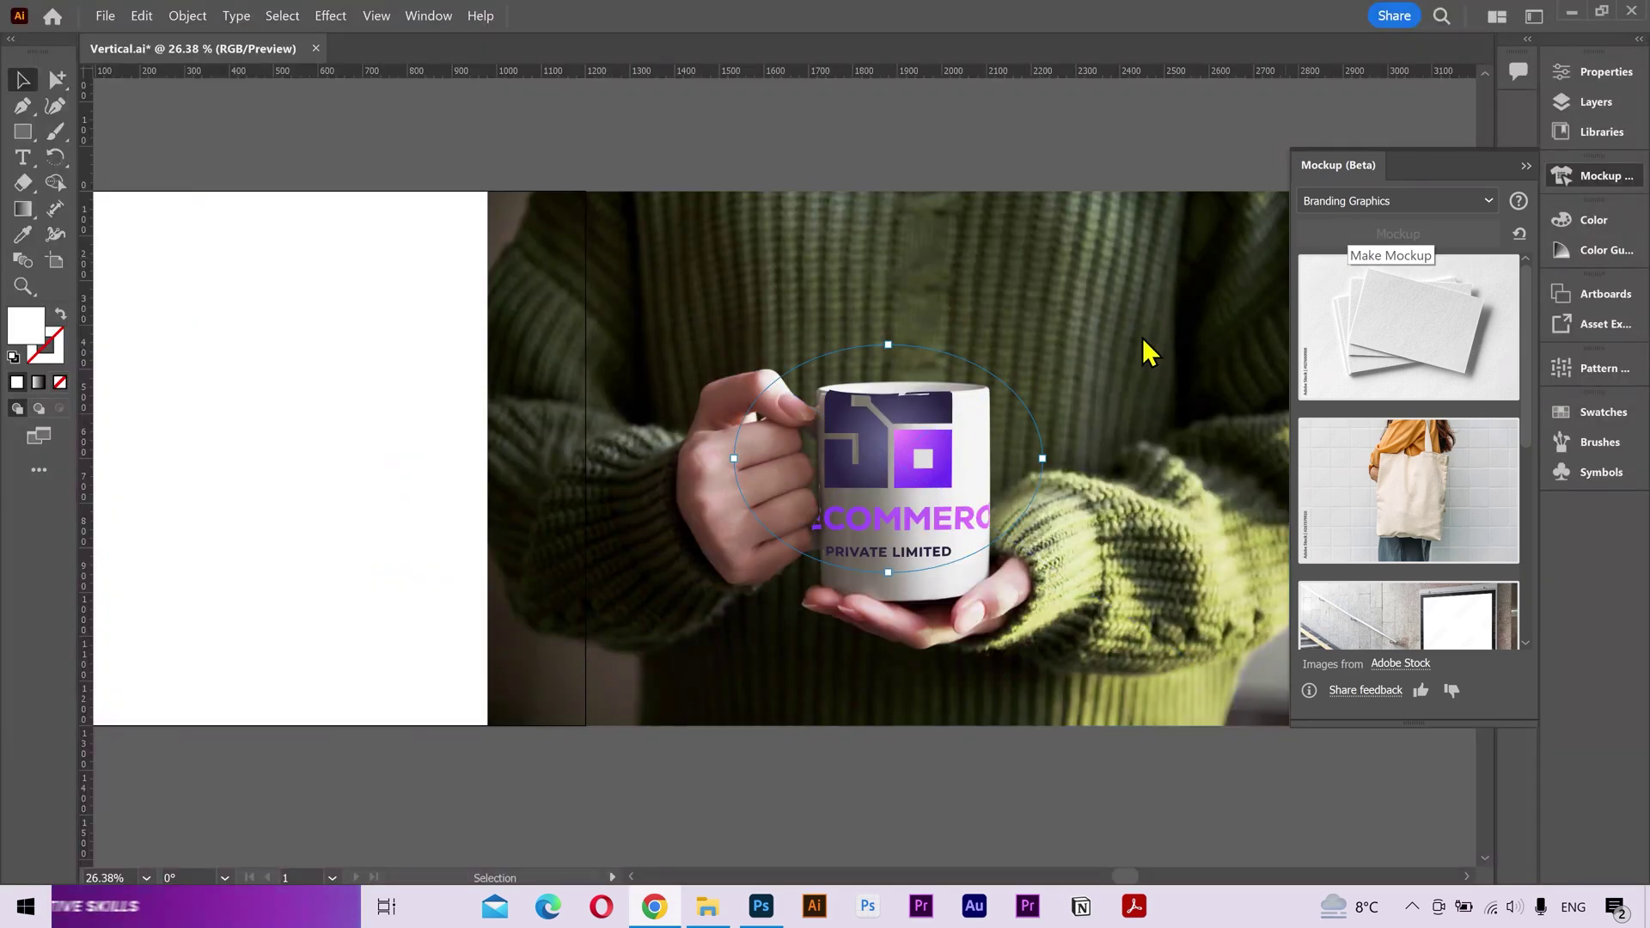
Scale the logo down so its full width fits on the front of the mug
key("e")
left_click_drag(990, 383, 947, 398)
key("z")
left_click_drag(996, 490, 1066, 489)
key("v")
left_click(853, 467)
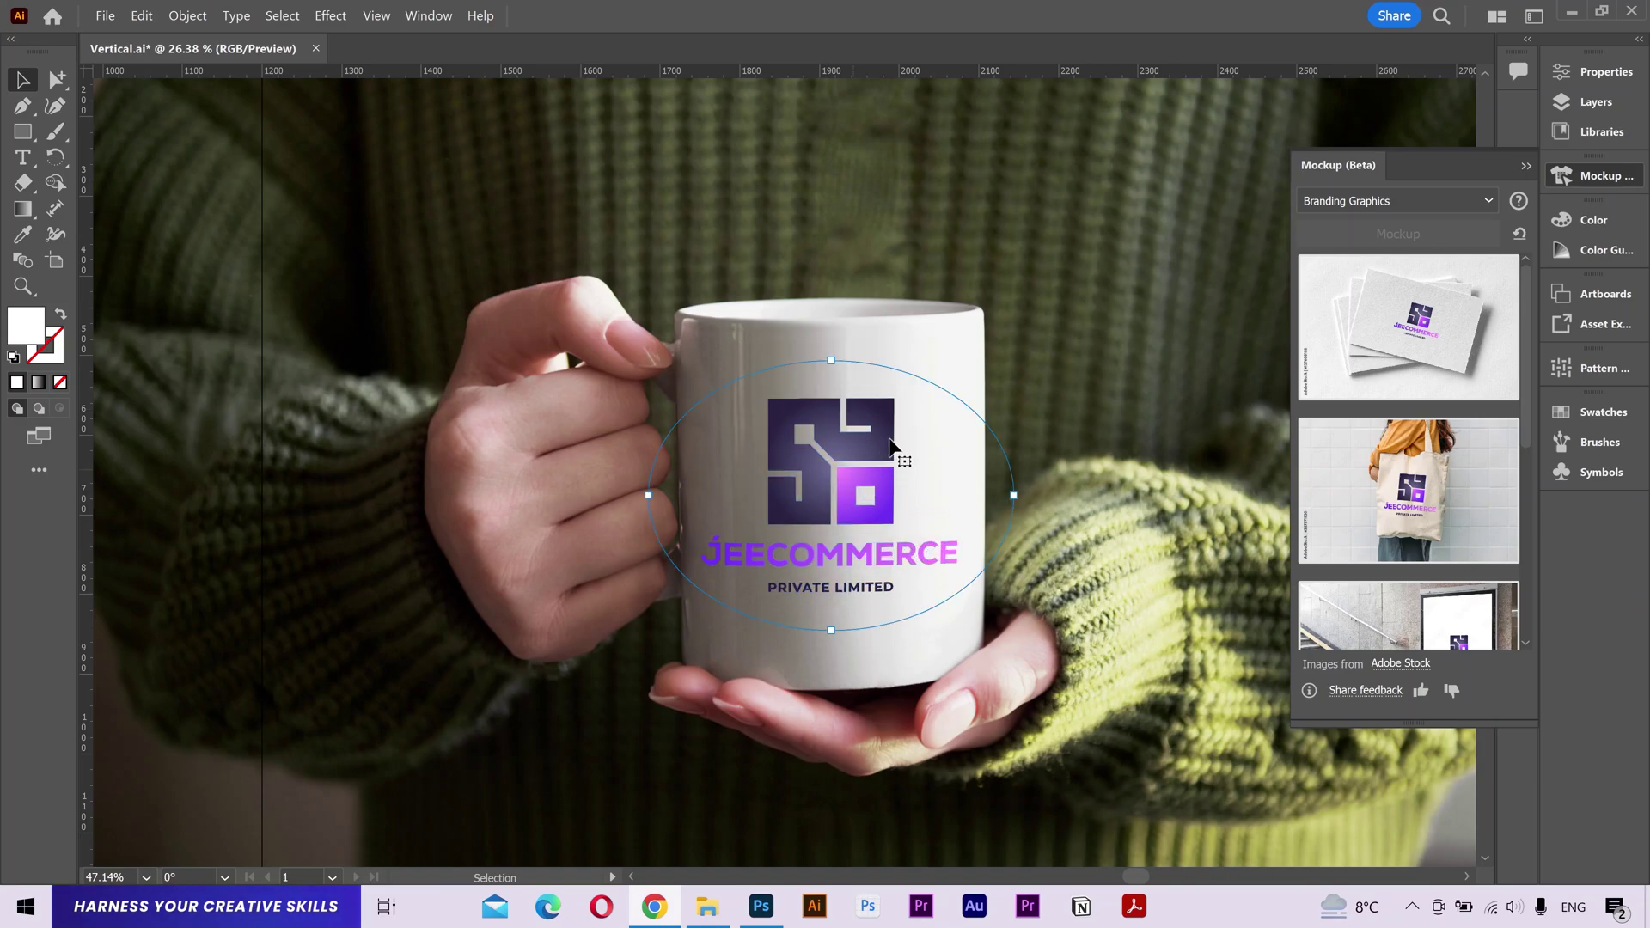
Reduce the logo further, leaving clear margins around it on the mug, and deselect it
key("e")
left_click_drag(963, 398, 843, 388)
key("v")
key("e")
key("v")
scroll(875, 811, "down", 2)
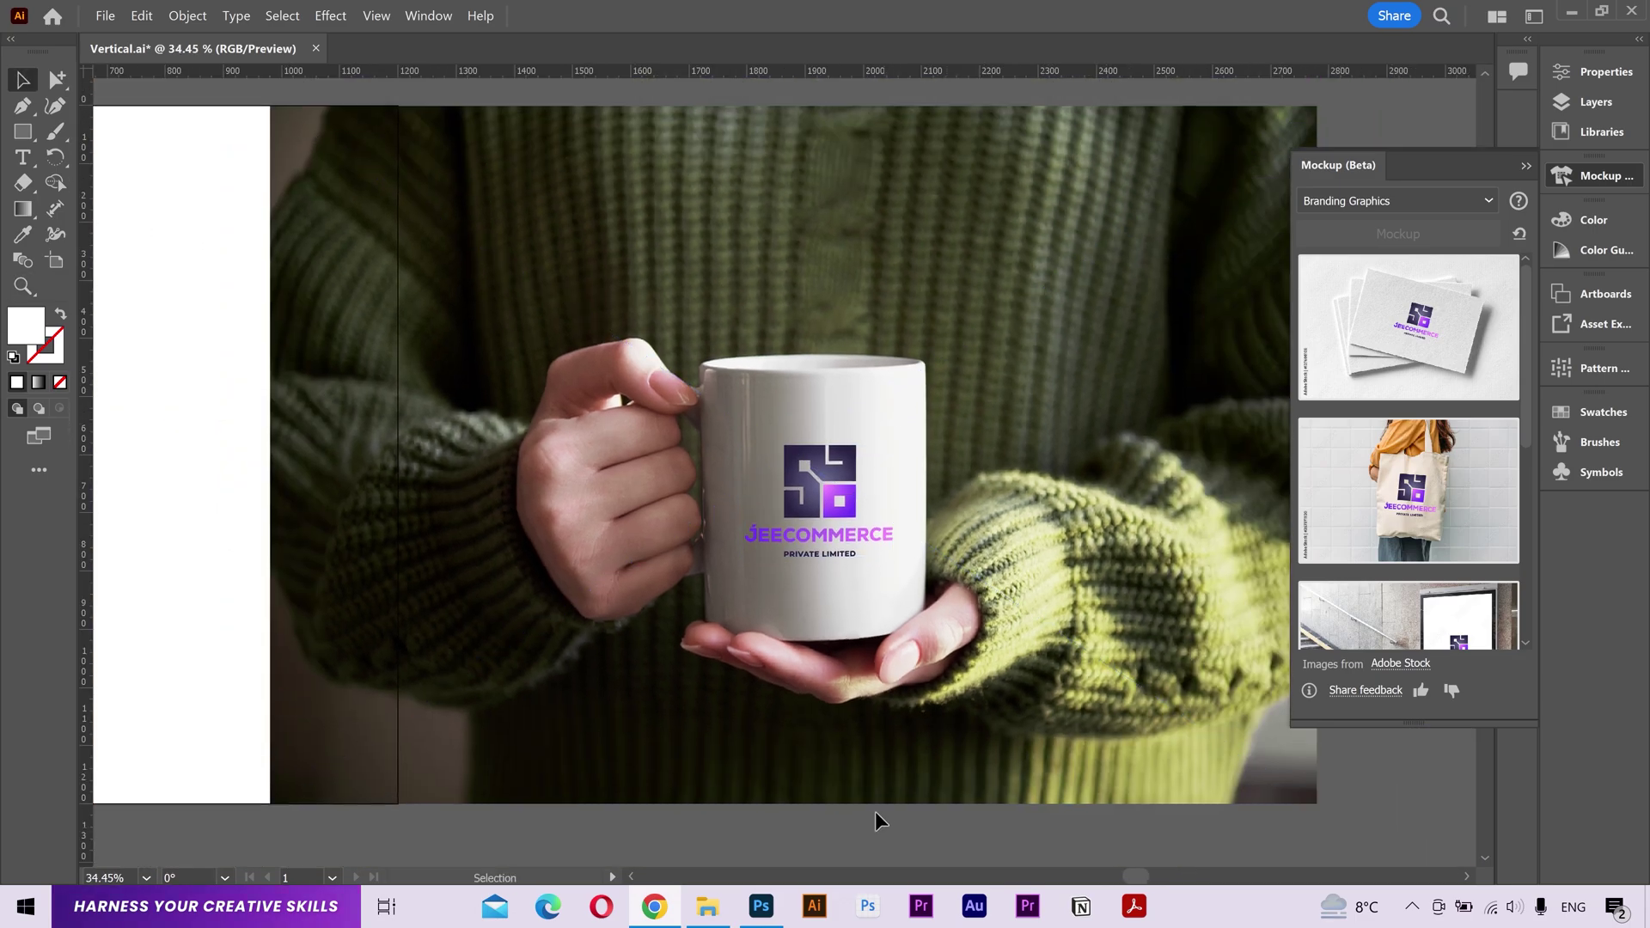
Select only the logo inside the mug mockup and set its blending mode to Multiply
left_click(883, 467)
left_click(57, 79)
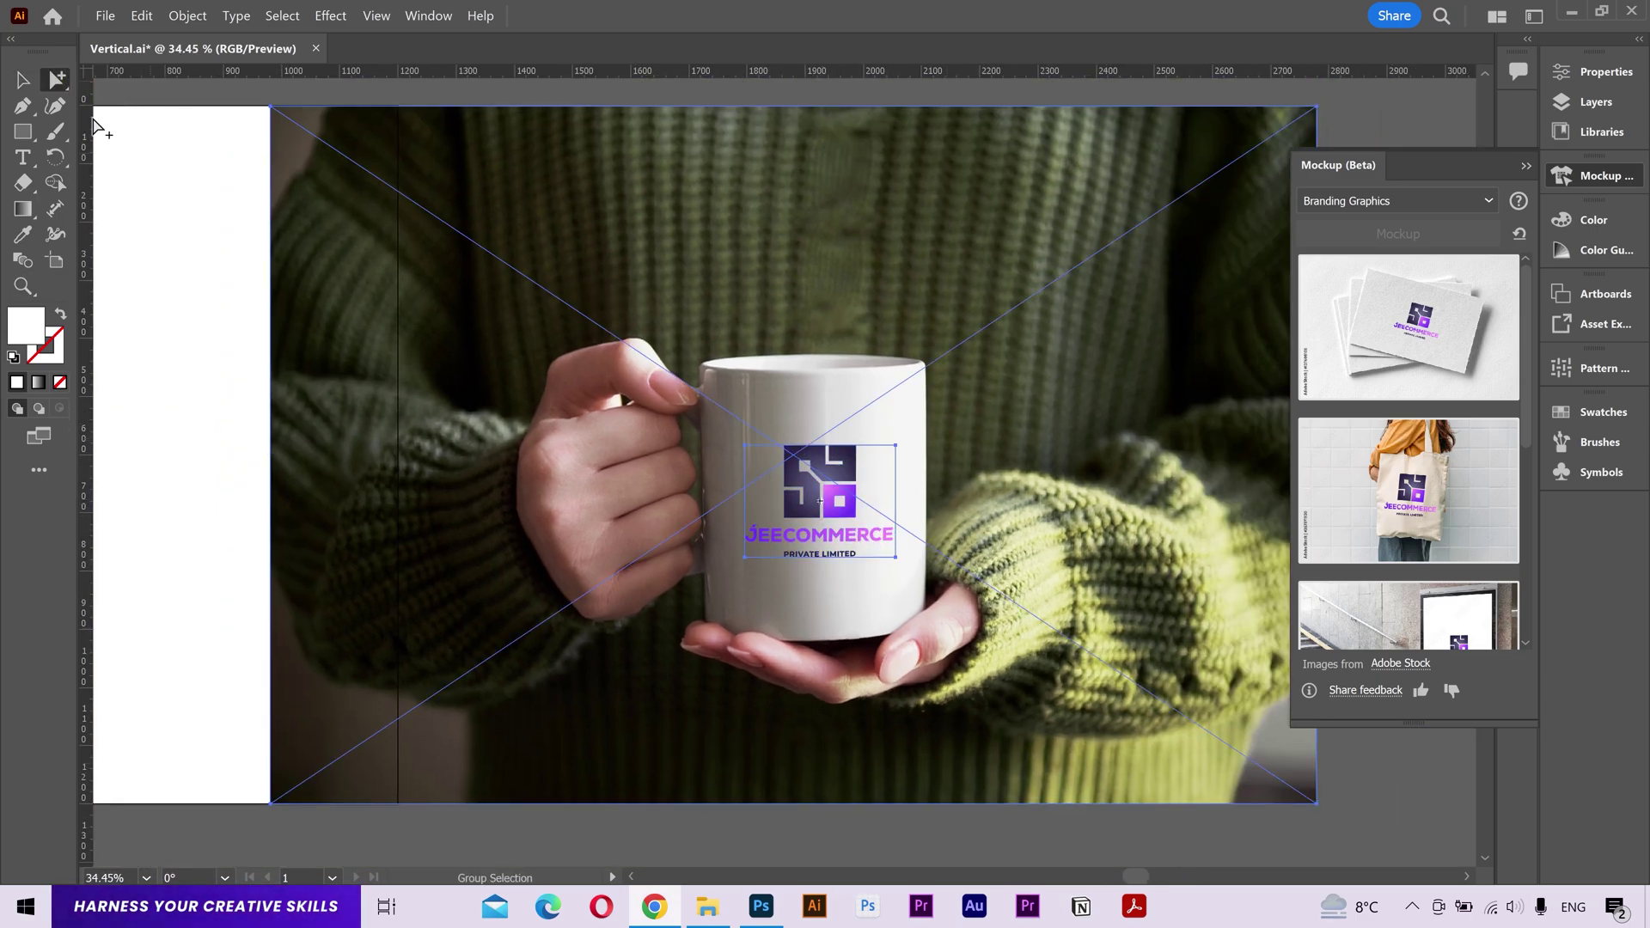
left_click(824, 507)
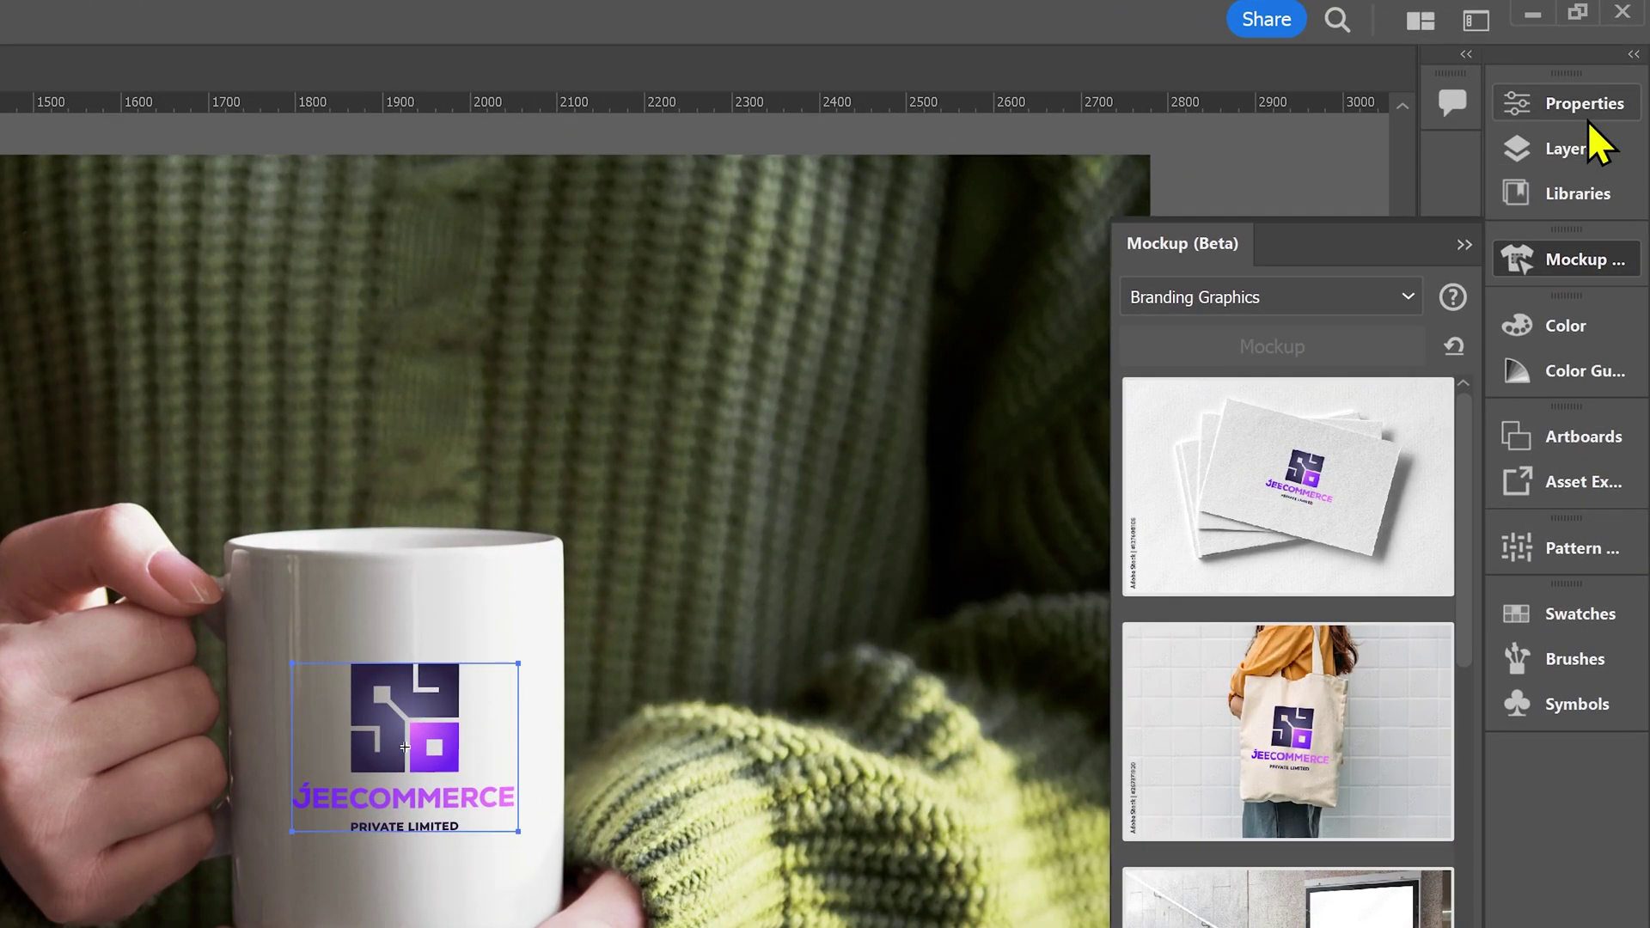
left_click(1597, 71)
left_click(1173, 514)
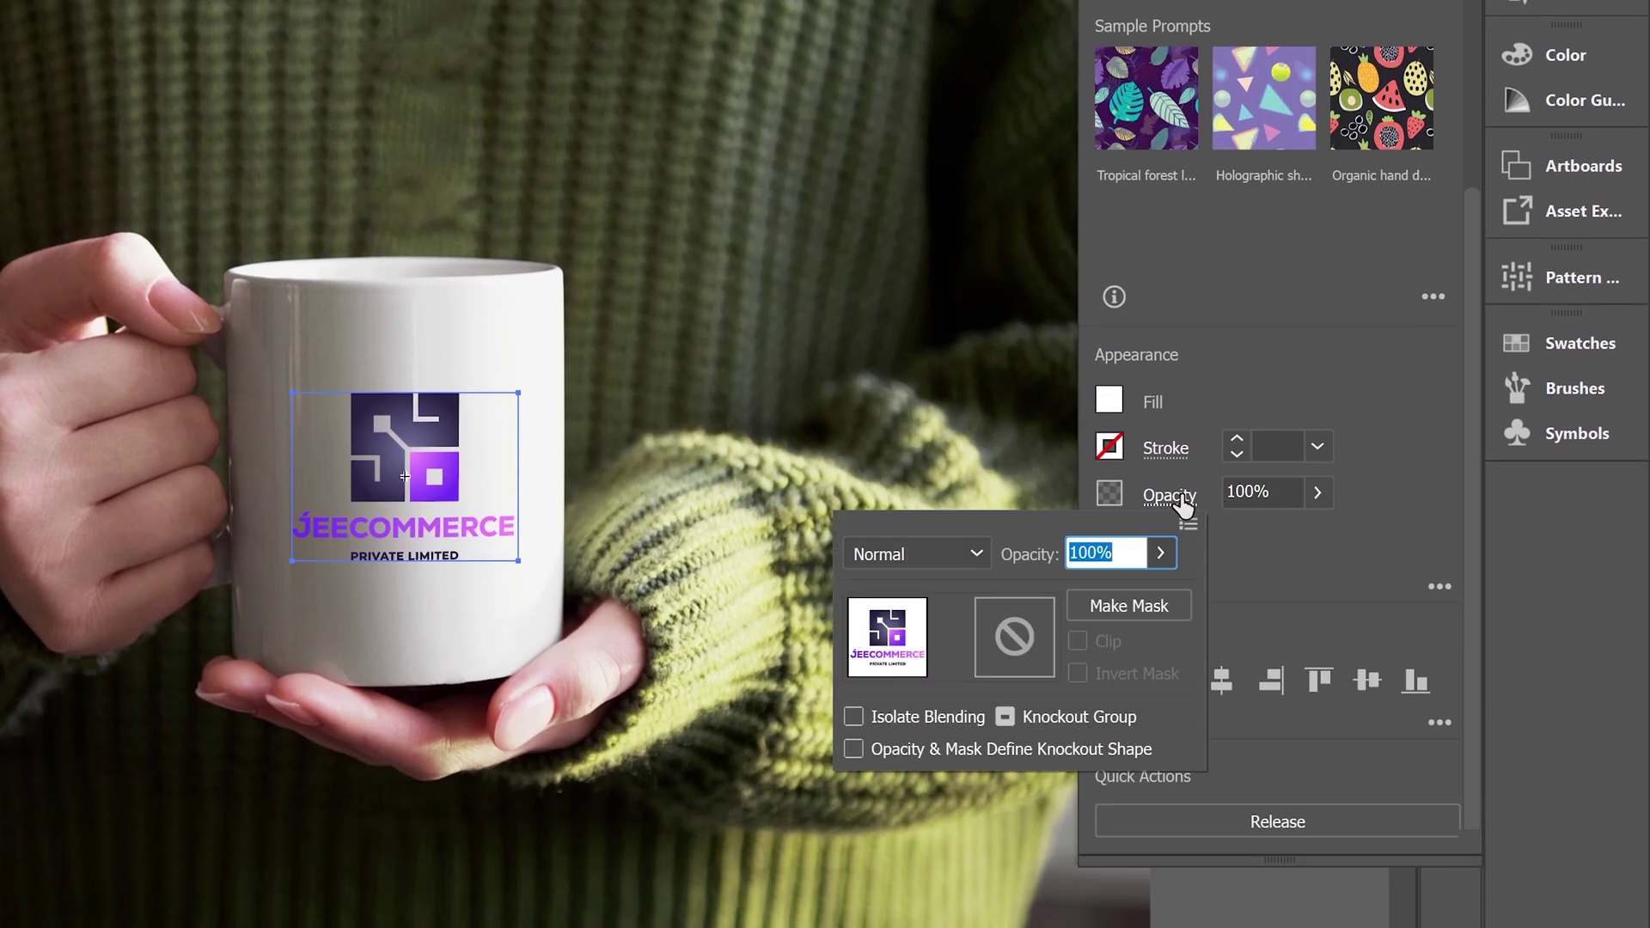
left_click(930, 550)
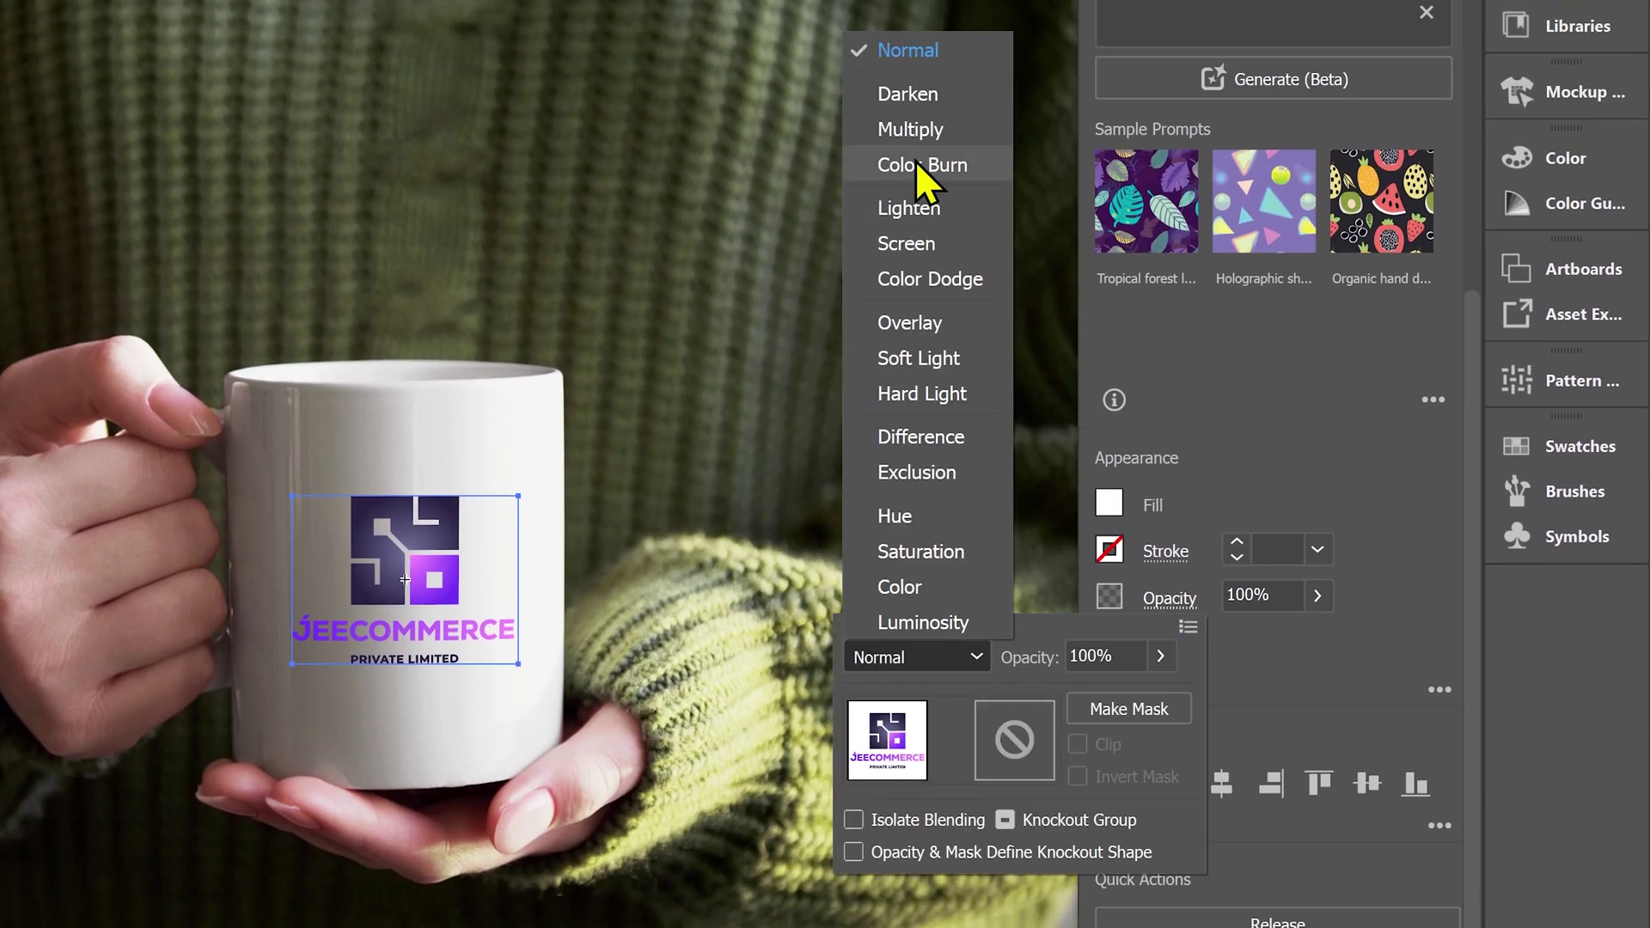
left_click(916, 141)
left_click(607, 779)
Check the blended logo up close, enlarge it slightly on the mug and deselect it
key("z")
left_click_drag(382, 525, 508, 513)
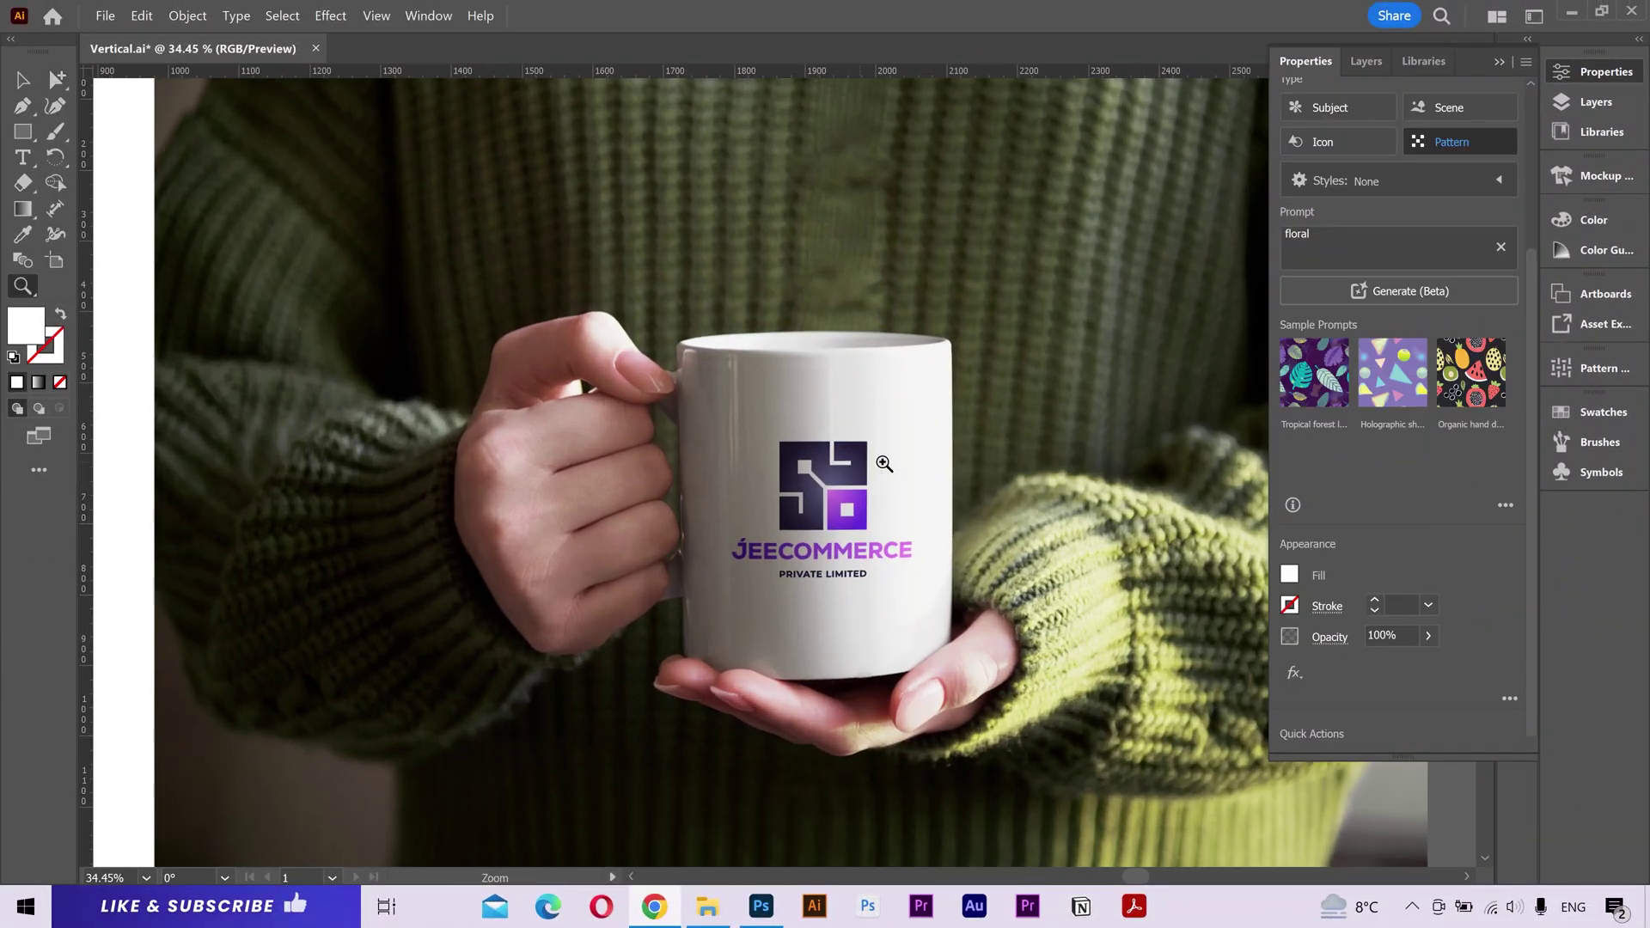
left_click_drag(954, 451, 889, 456)
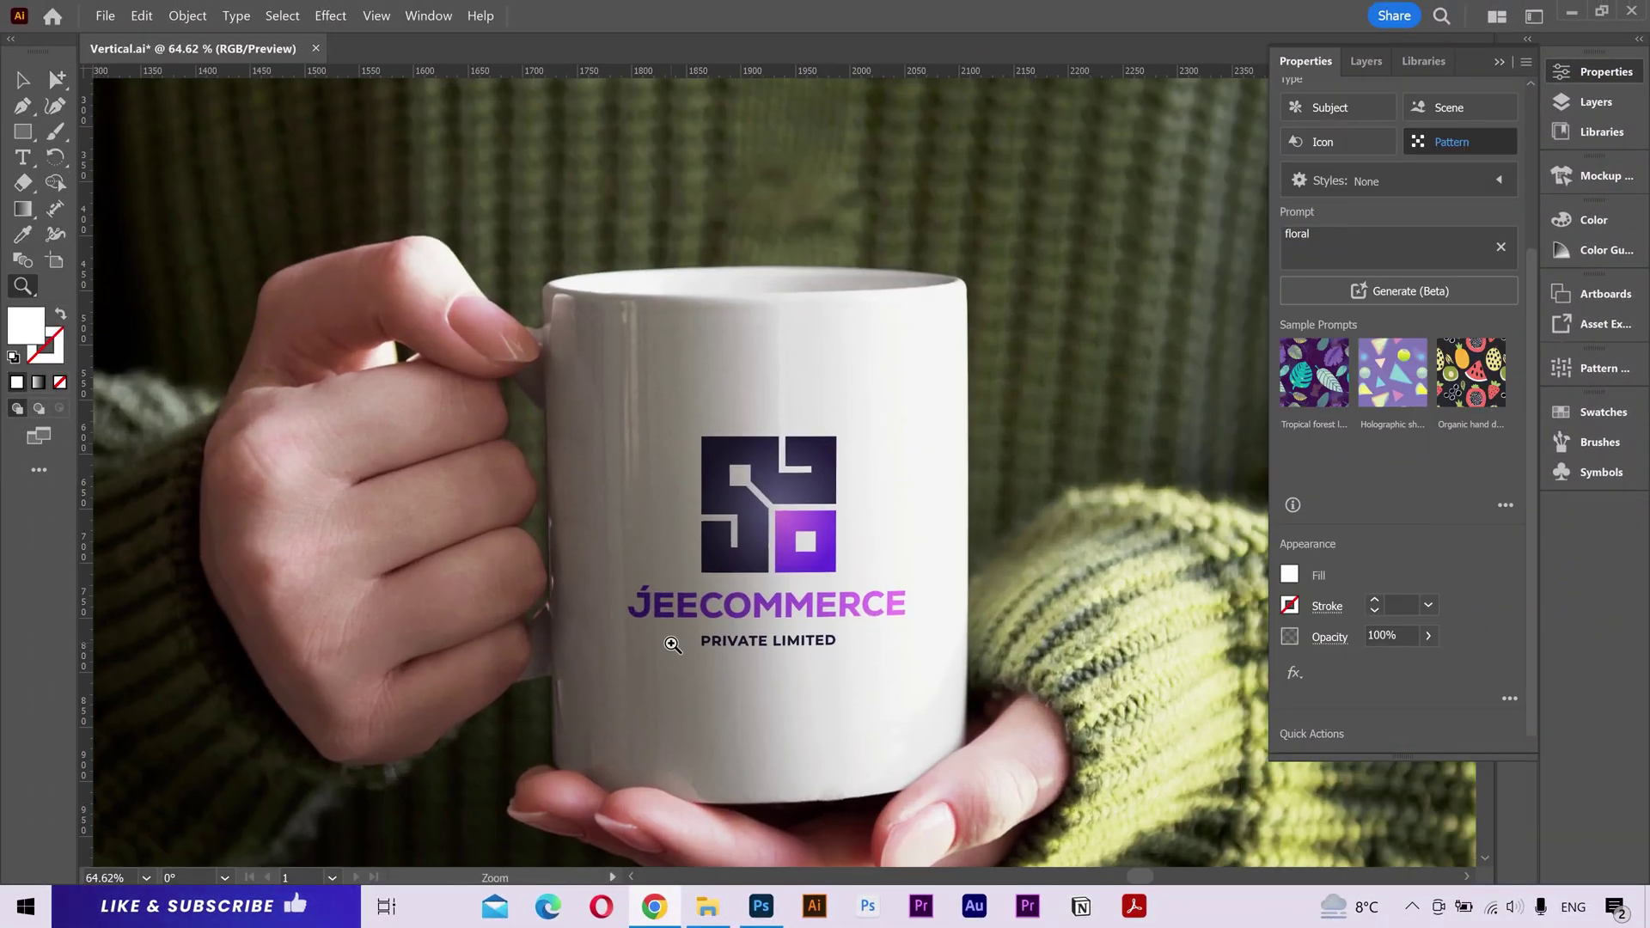
left_click_drag(613, 627, 577, 559)
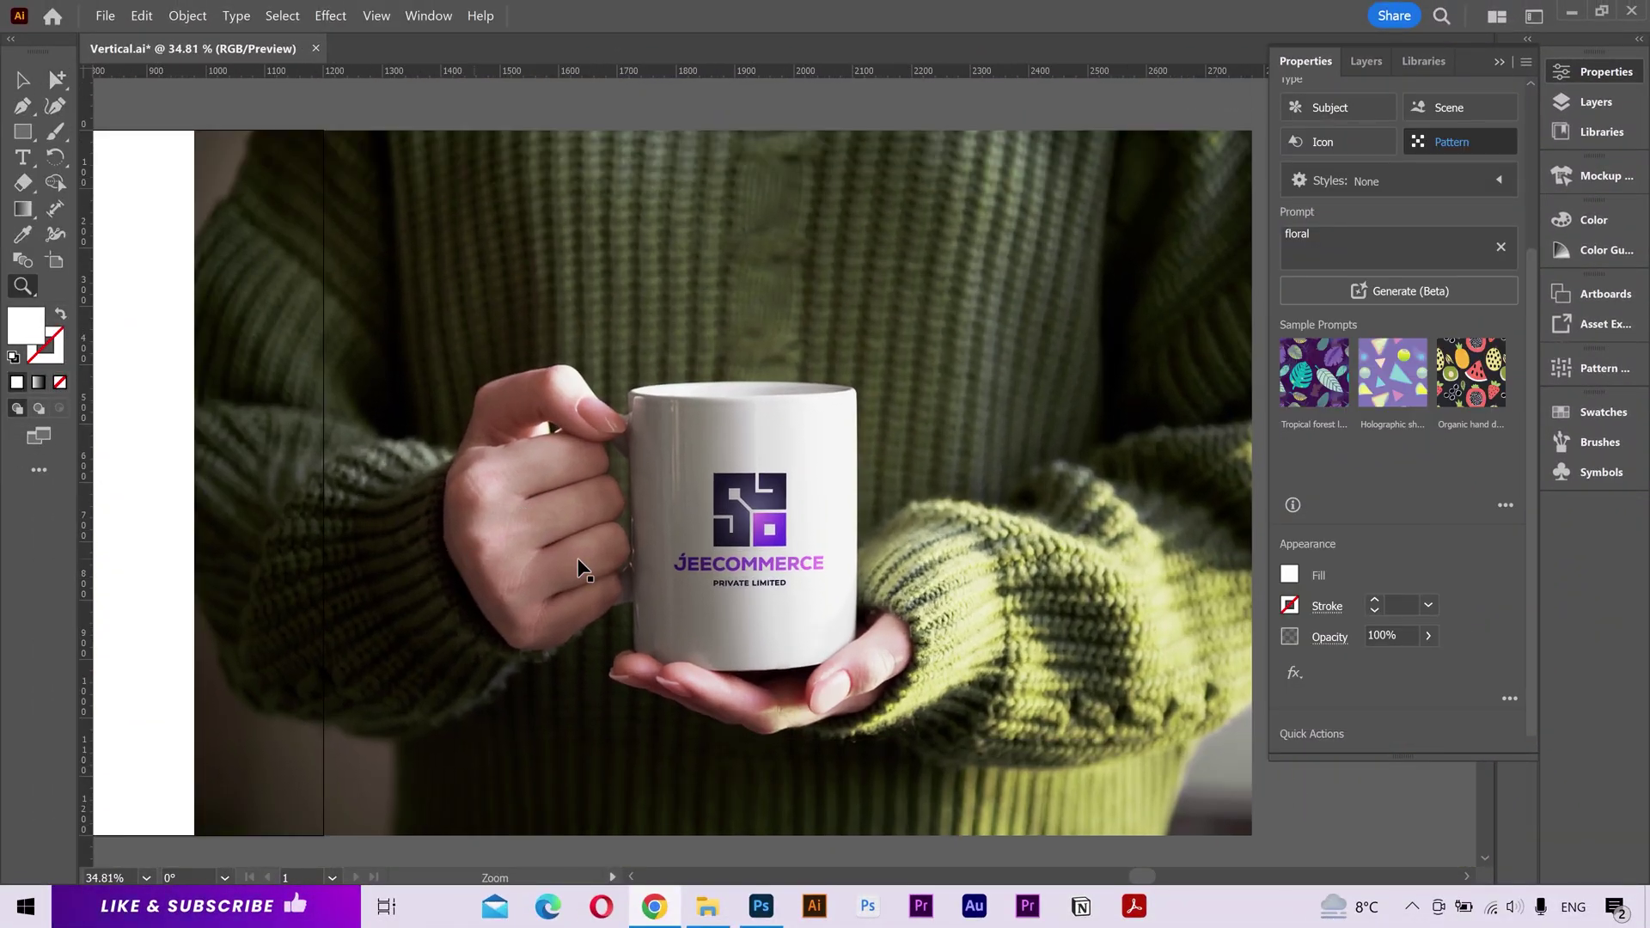
key("v")
left_click(782, 541)
key("e")
left_click_drag(819, 469, 832, 468)
key("v")
left_click(813, 855)
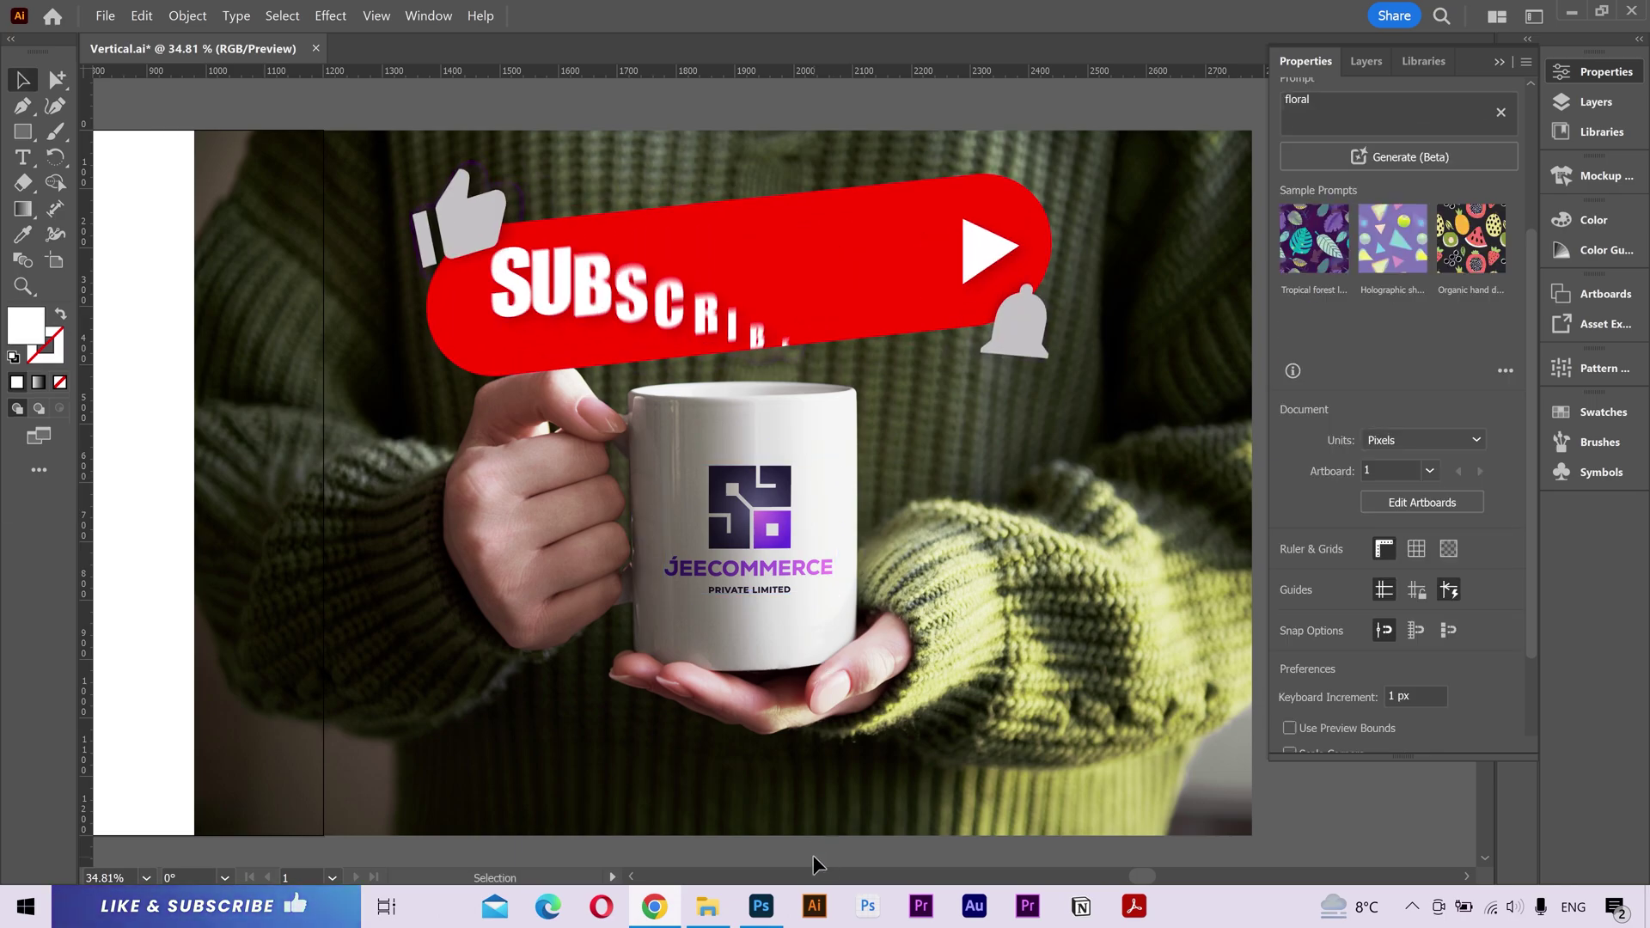
key("z")
left_click(833, 367, "alt")
left_click_drag(833, 368, 839, 424)
scroll(779, 417, "up", 1)
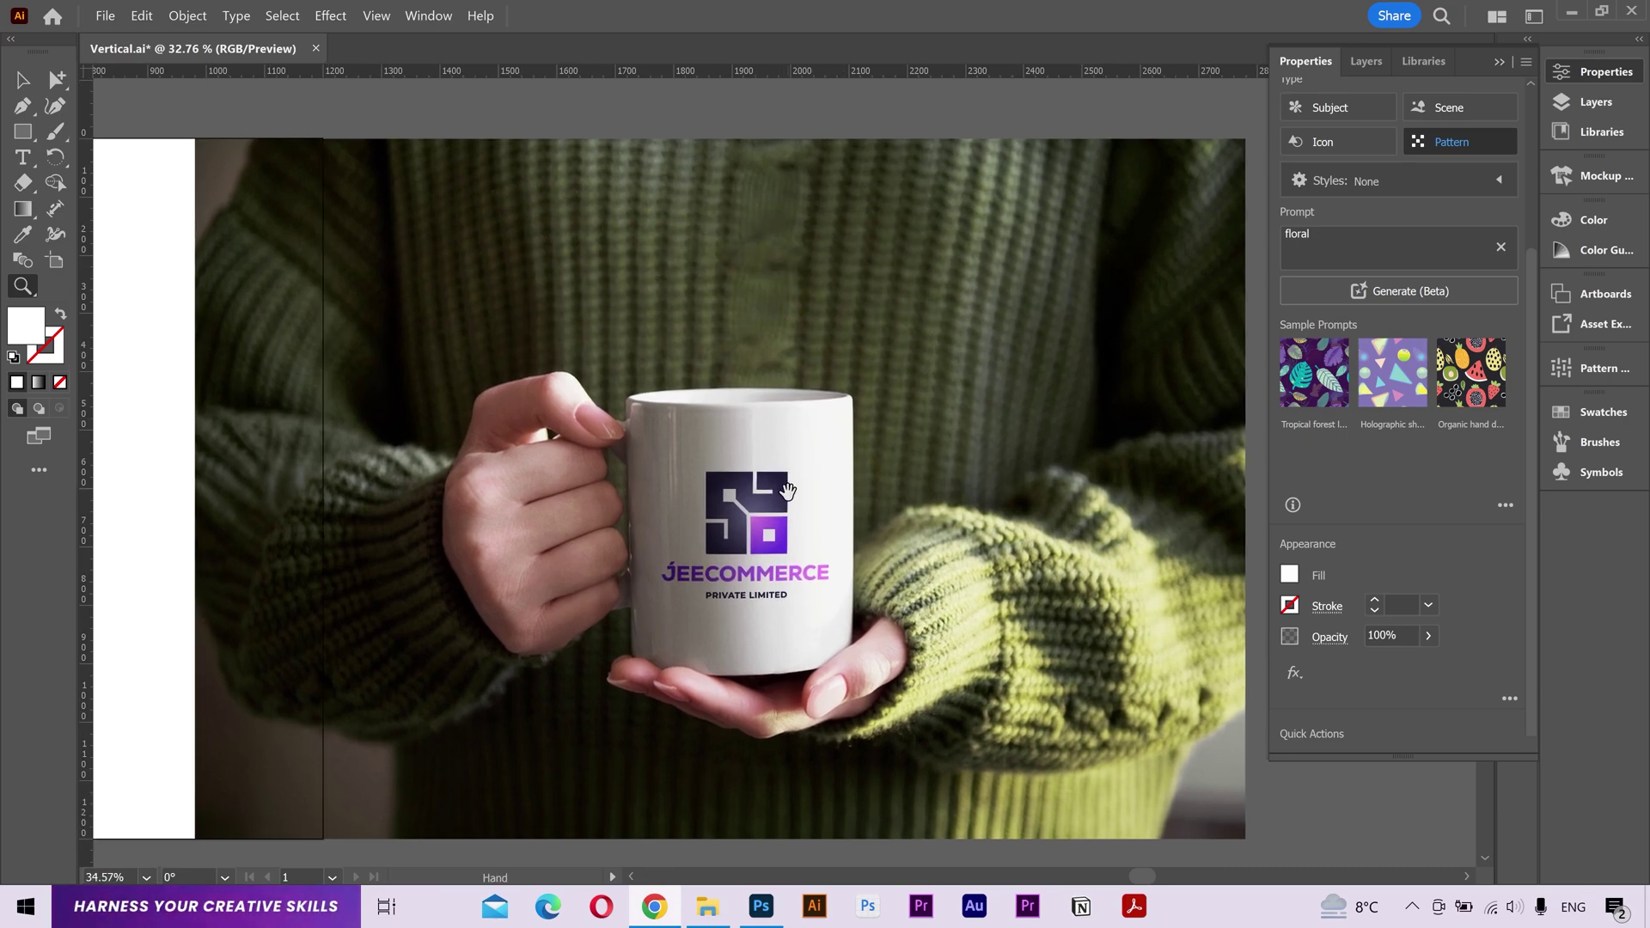